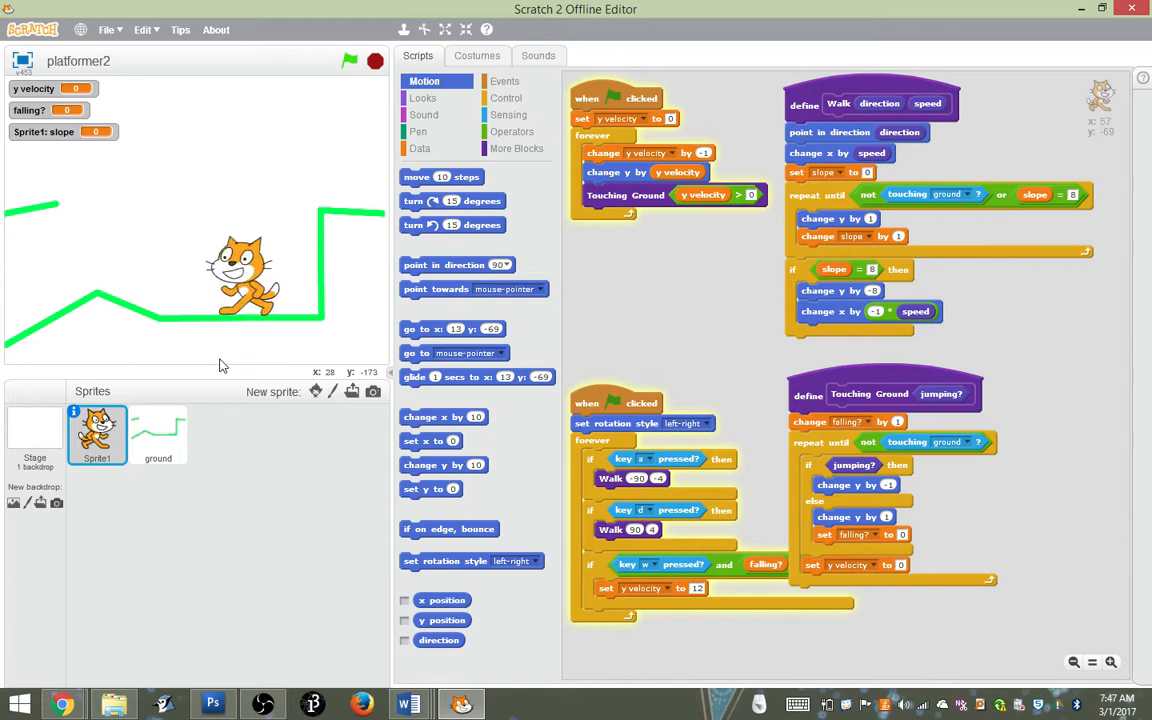
Play-test the cat's movement by walking and jumping it across the flat ground, up onto the hill and back
key("a")
key("d")
key("a")
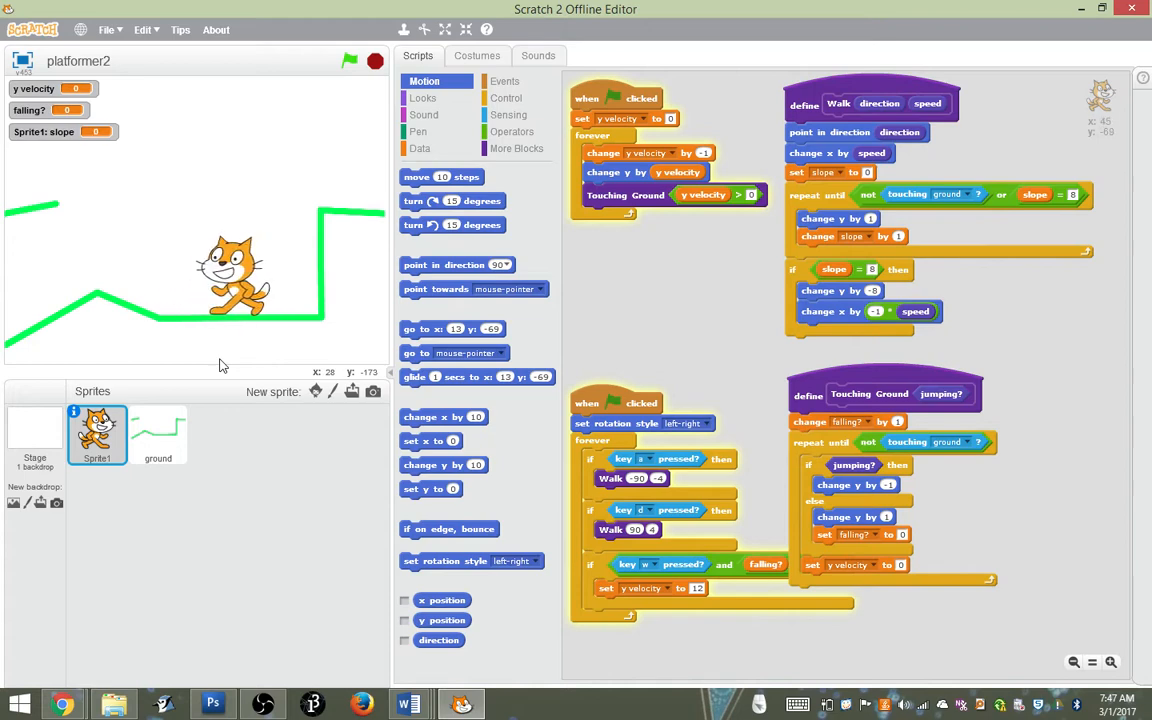
key("w")
key("a")
key("w")
key("a")
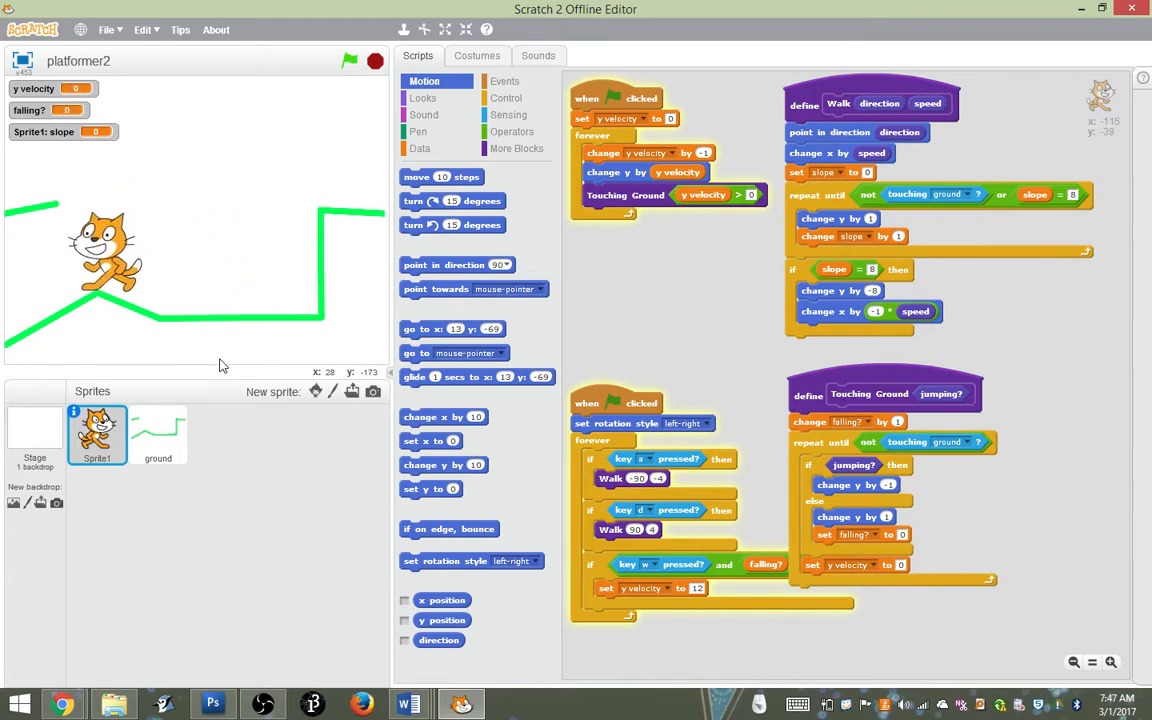
key("d")
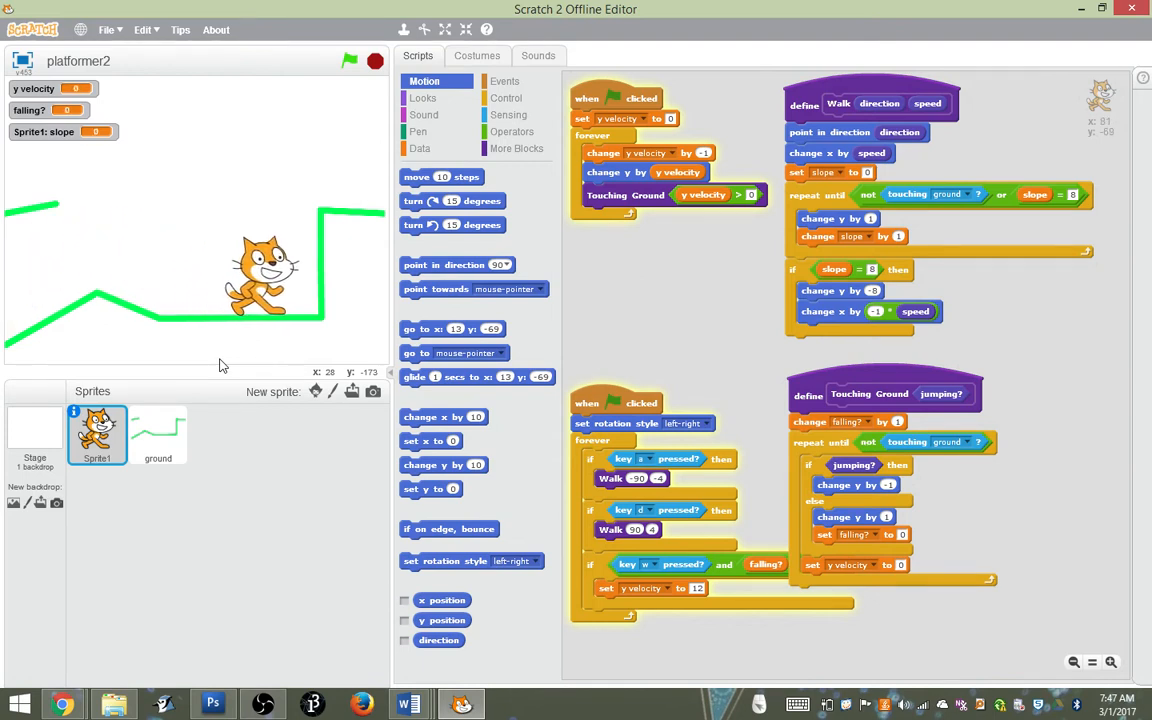
Walk the cat over the hill to the far downhill slope, test a jump there, and return it to the flat ground
key("a")
key("a")
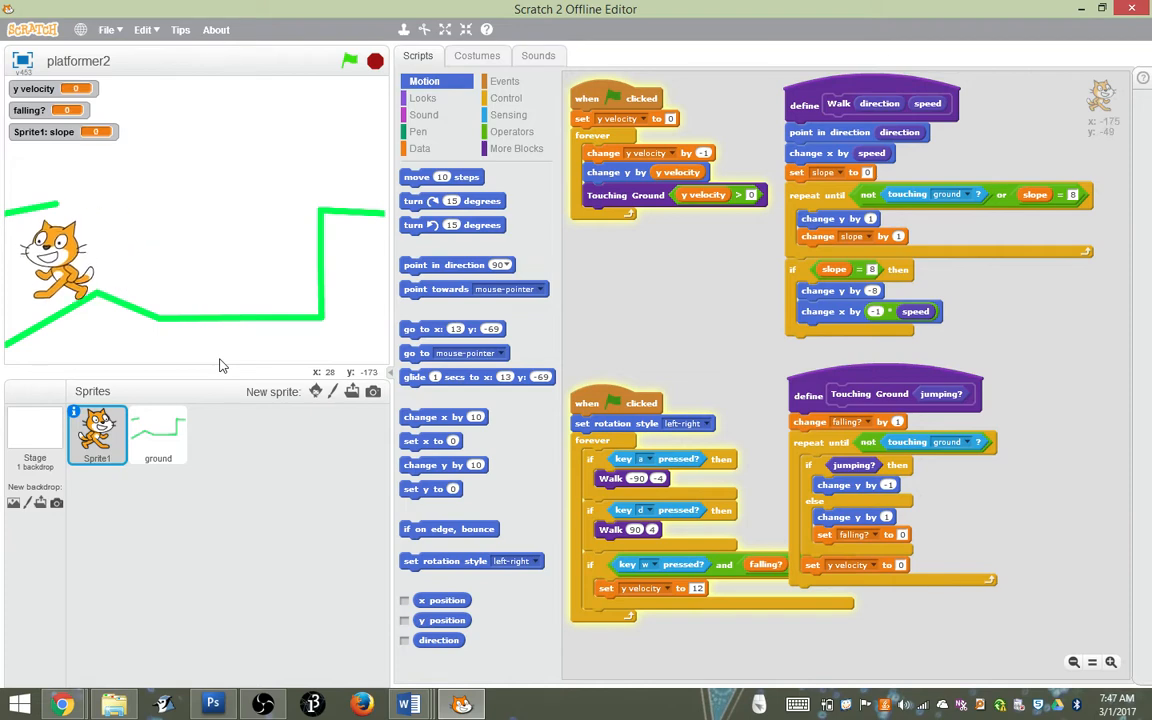
key("w")
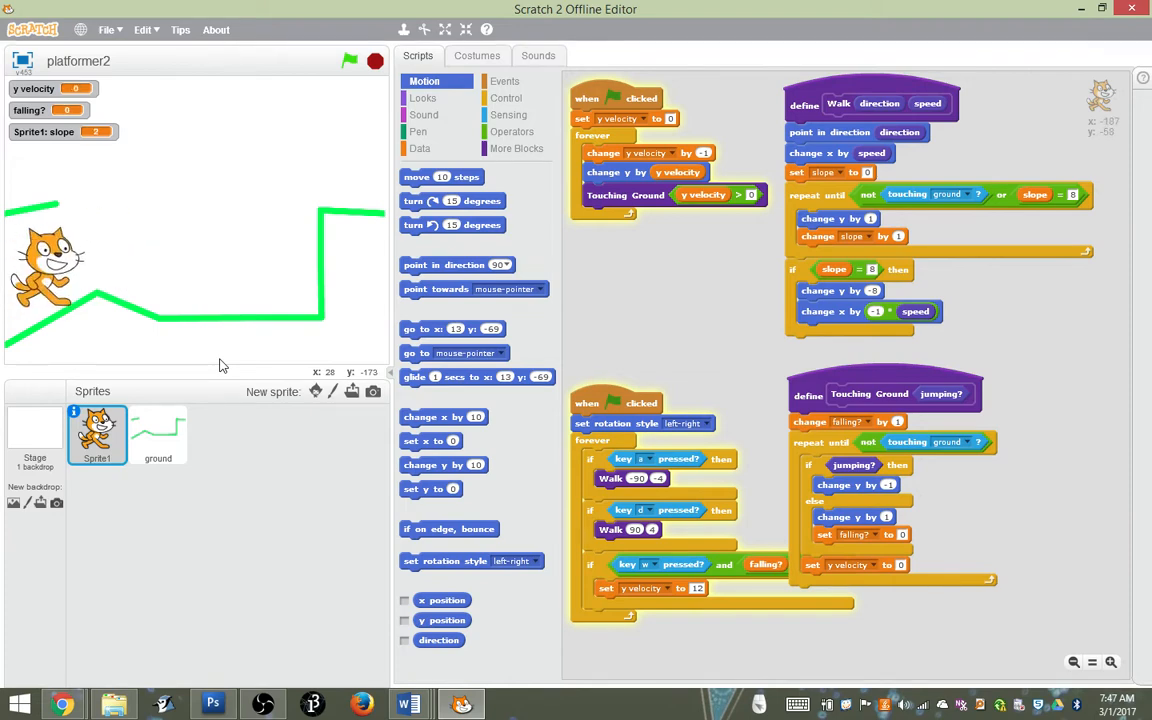
key("d")
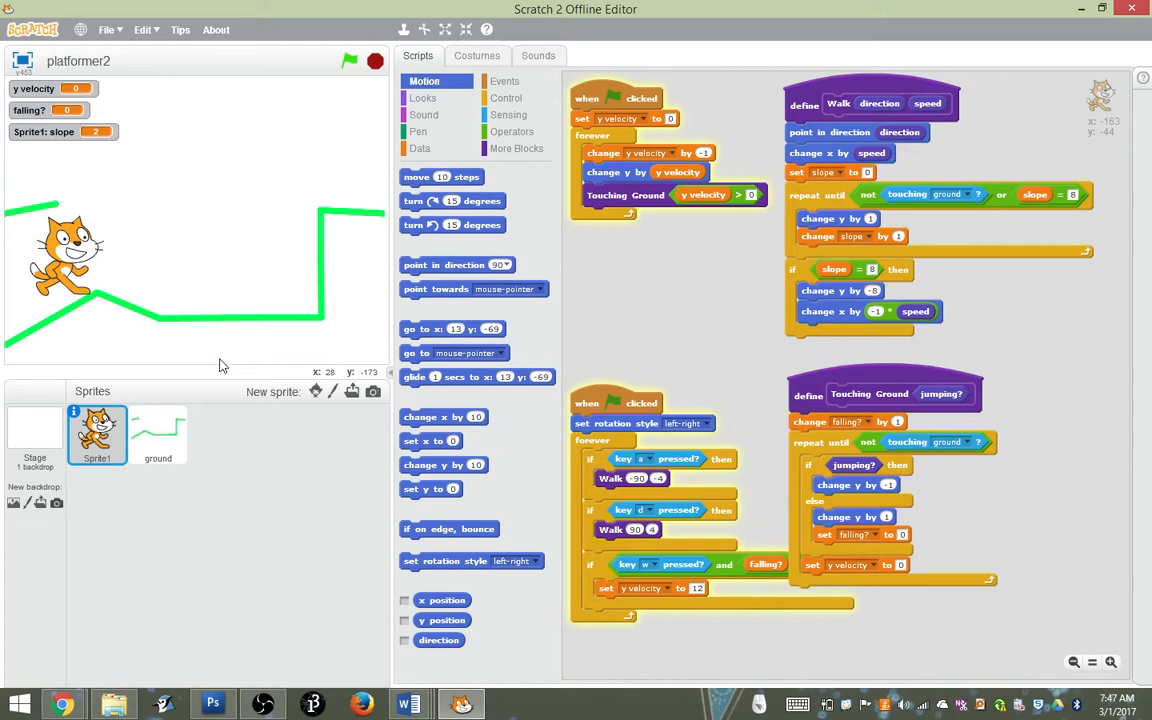
key("d")
key("a")
key("d")
key("a")
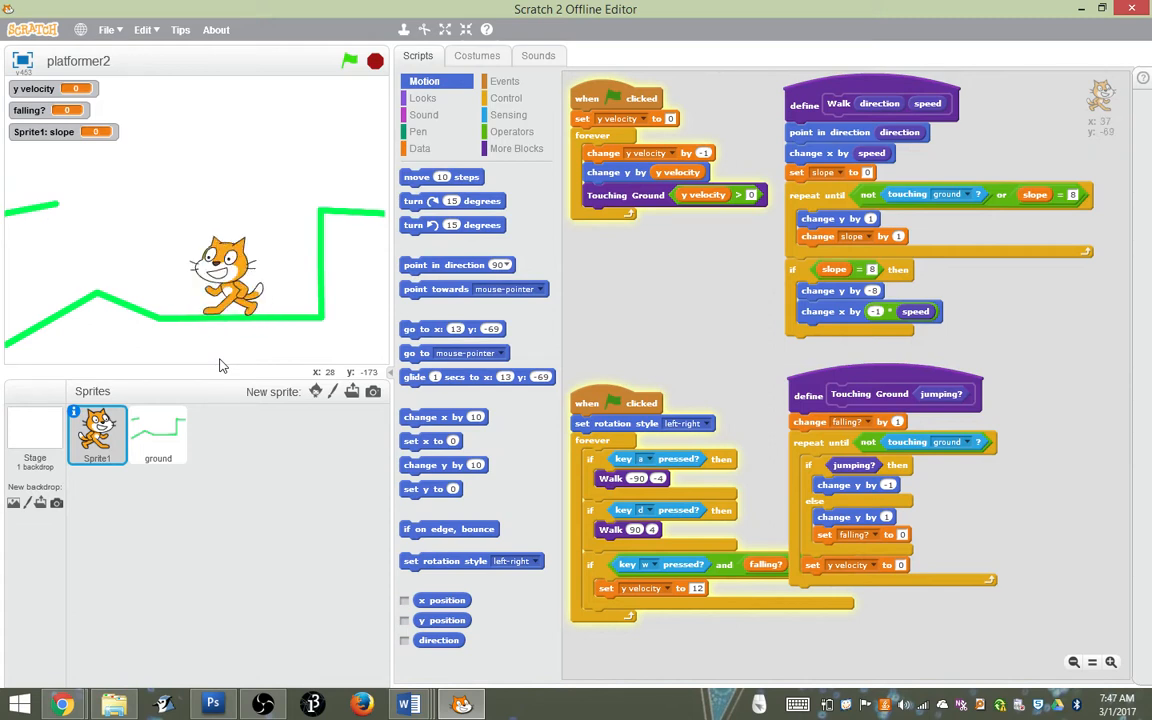
Walk the cat up to the hill's peak and test jumping from there to the floating platform
key("a")
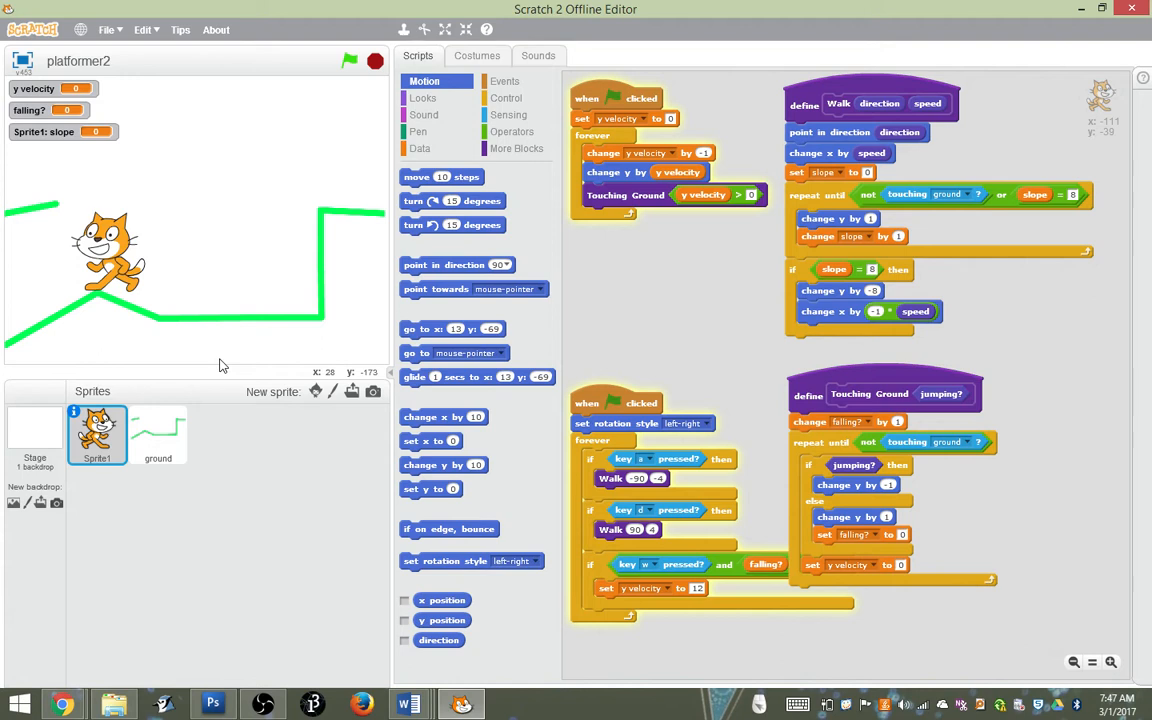
key("w")
key("a")
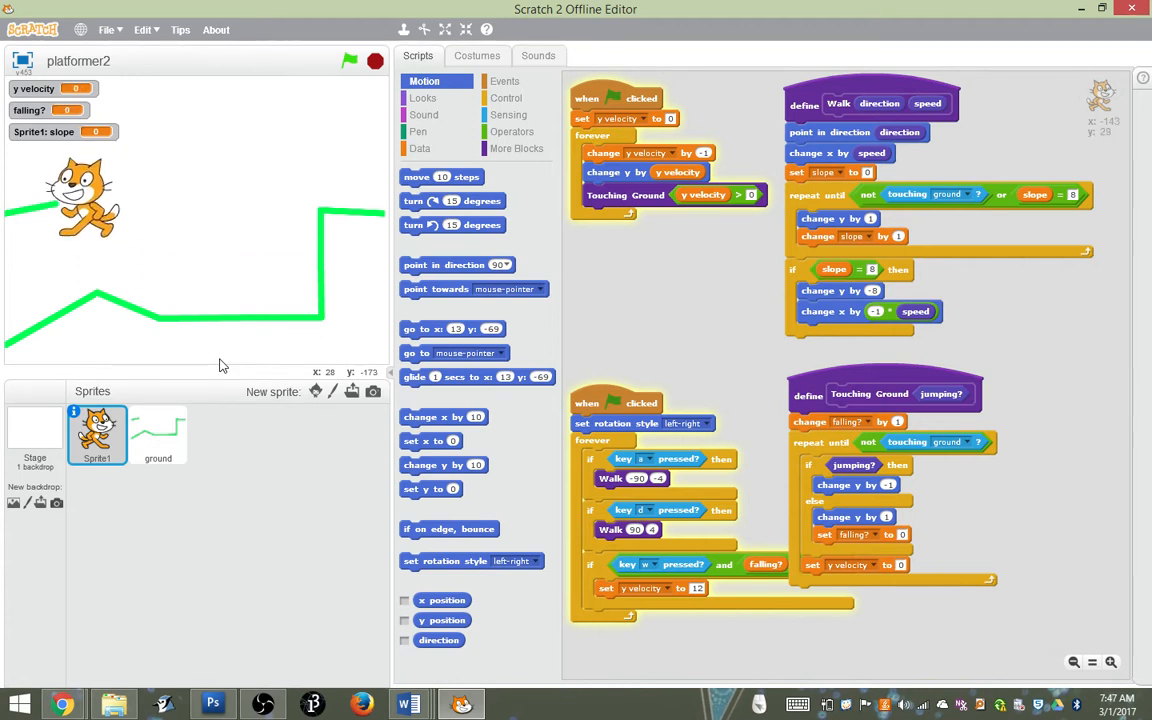
key("w")
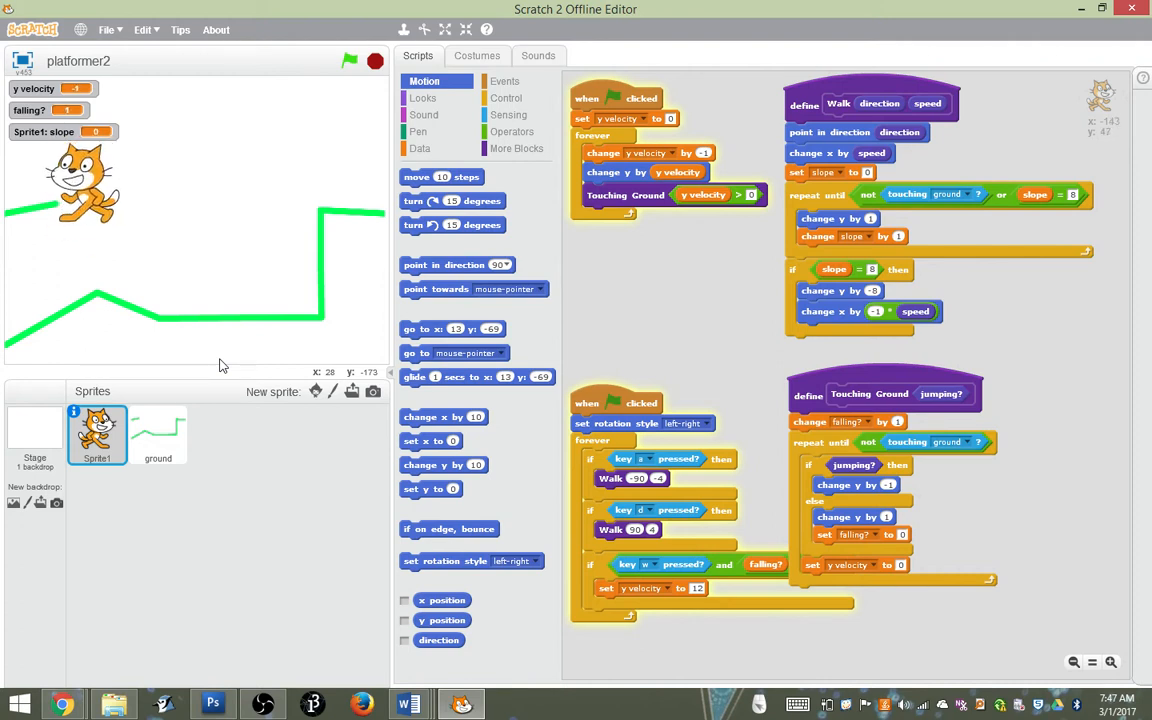
key("a")
key("d")
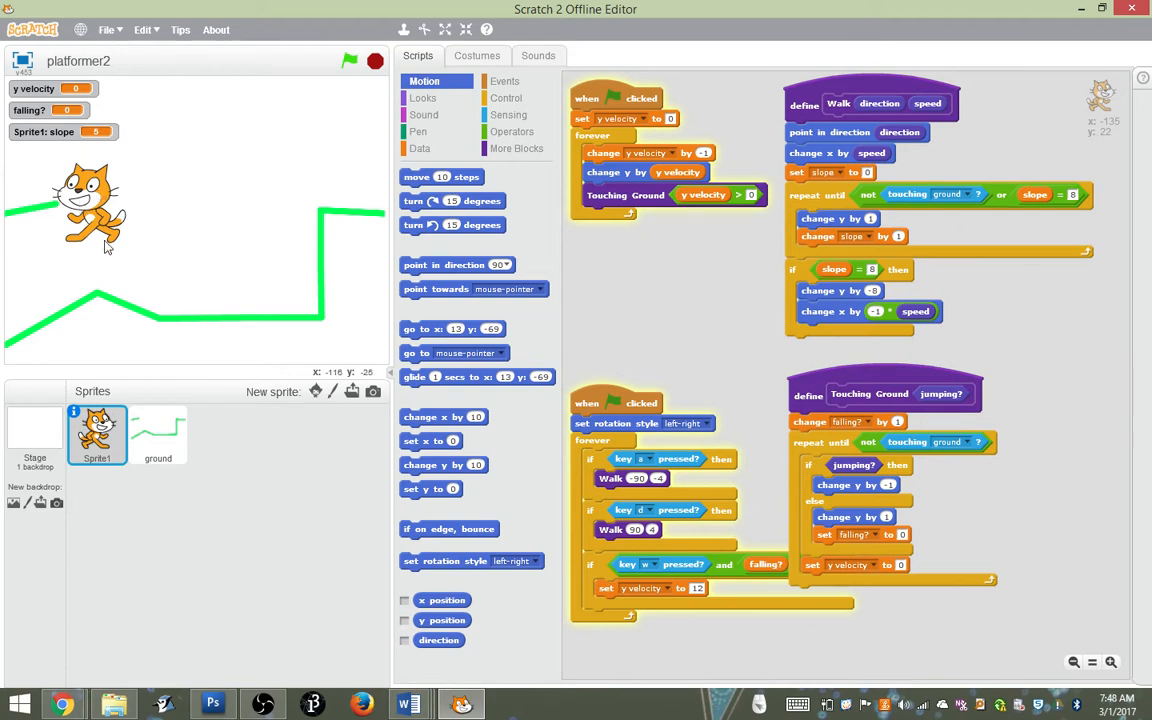
Walk the cat off the floating platform and down the hill's slope to the flat ground
key("d")
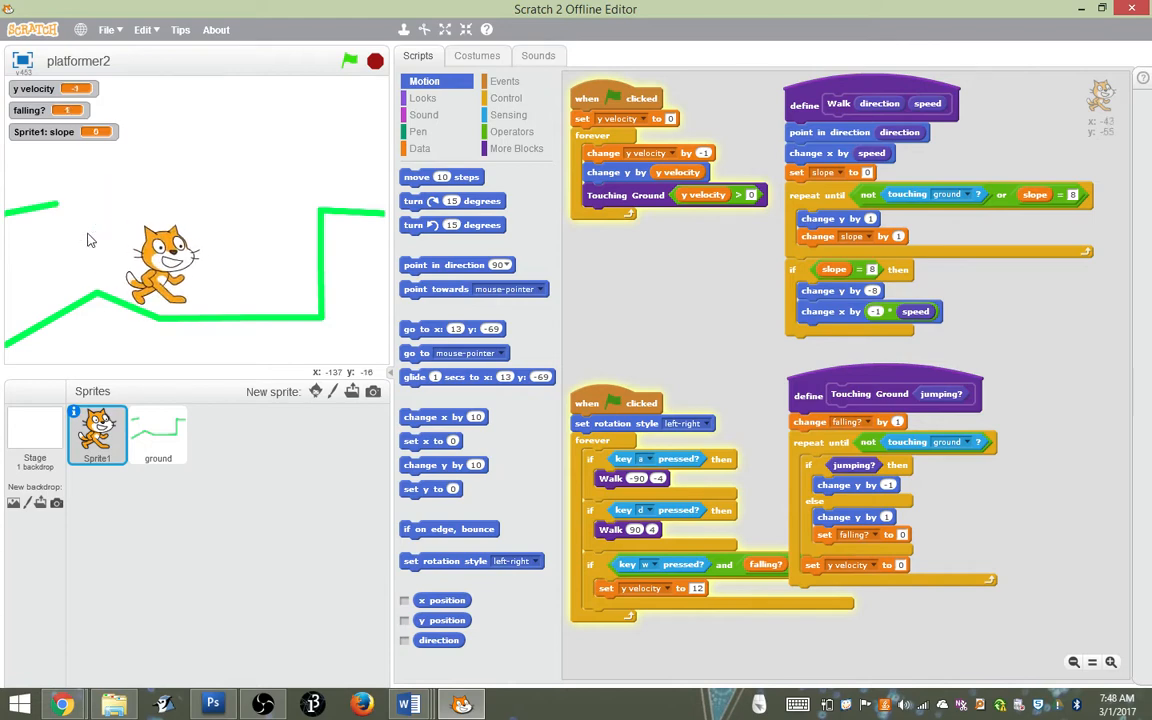
key("d")
key("d")
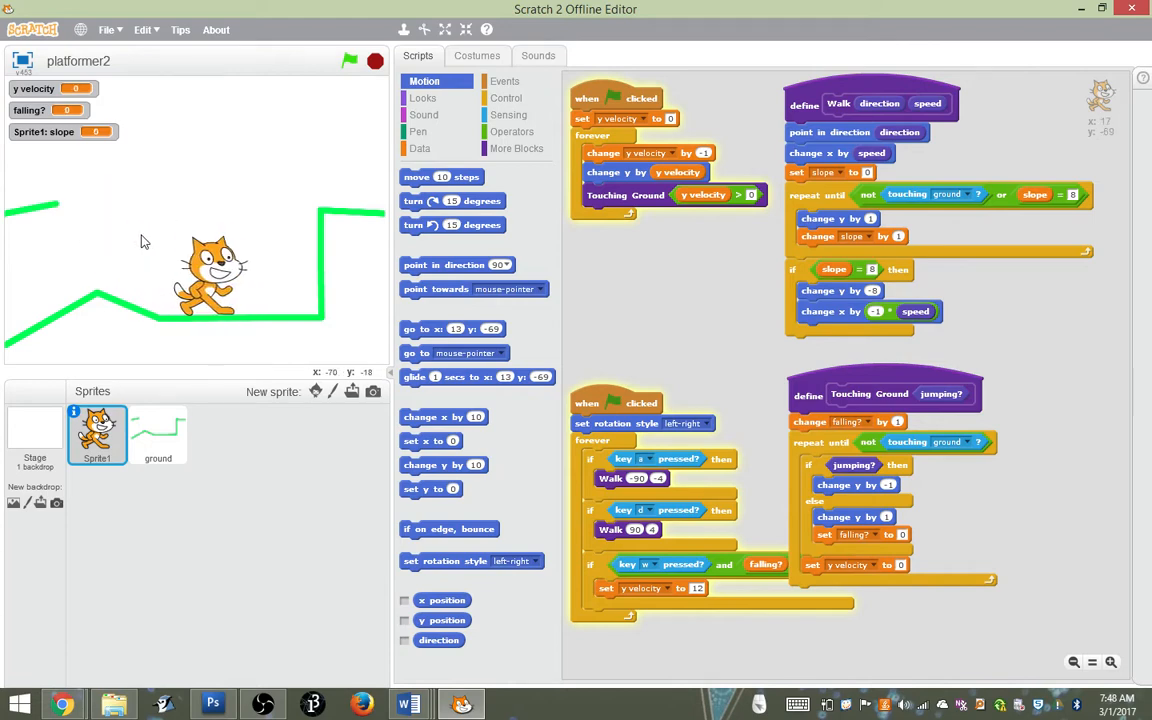
key("d")
key("a")
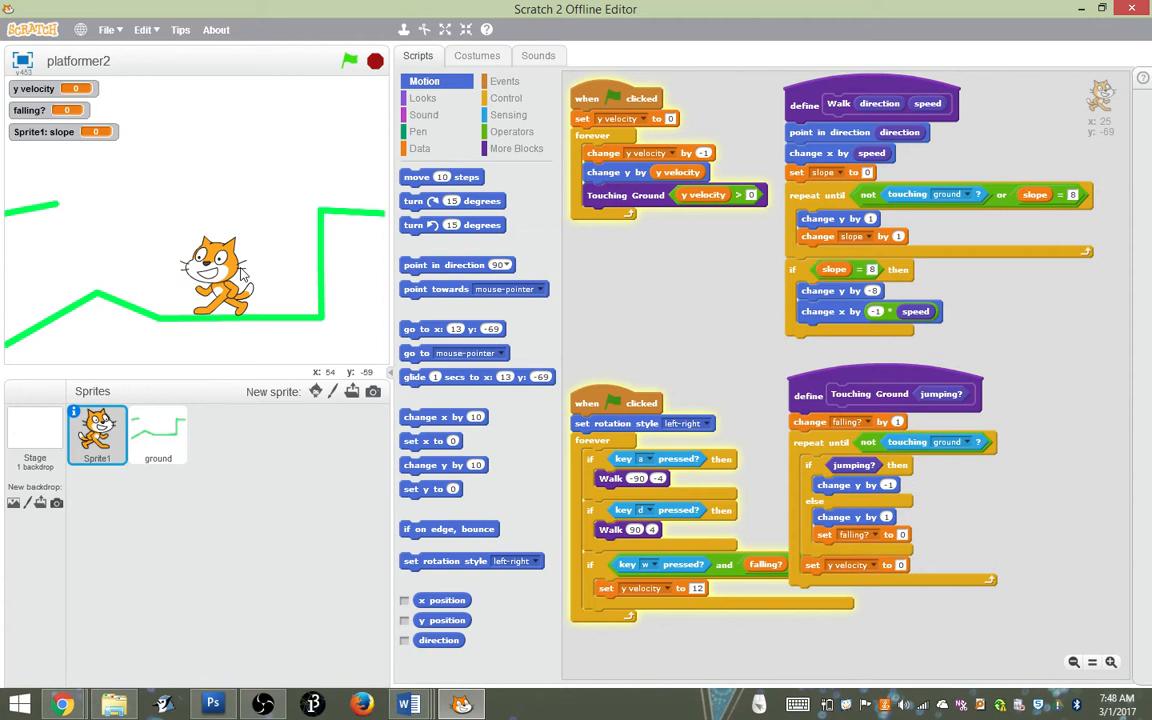
Test the slope and wall handling by walking the cat between the hill and the vertical green wall
key("d")
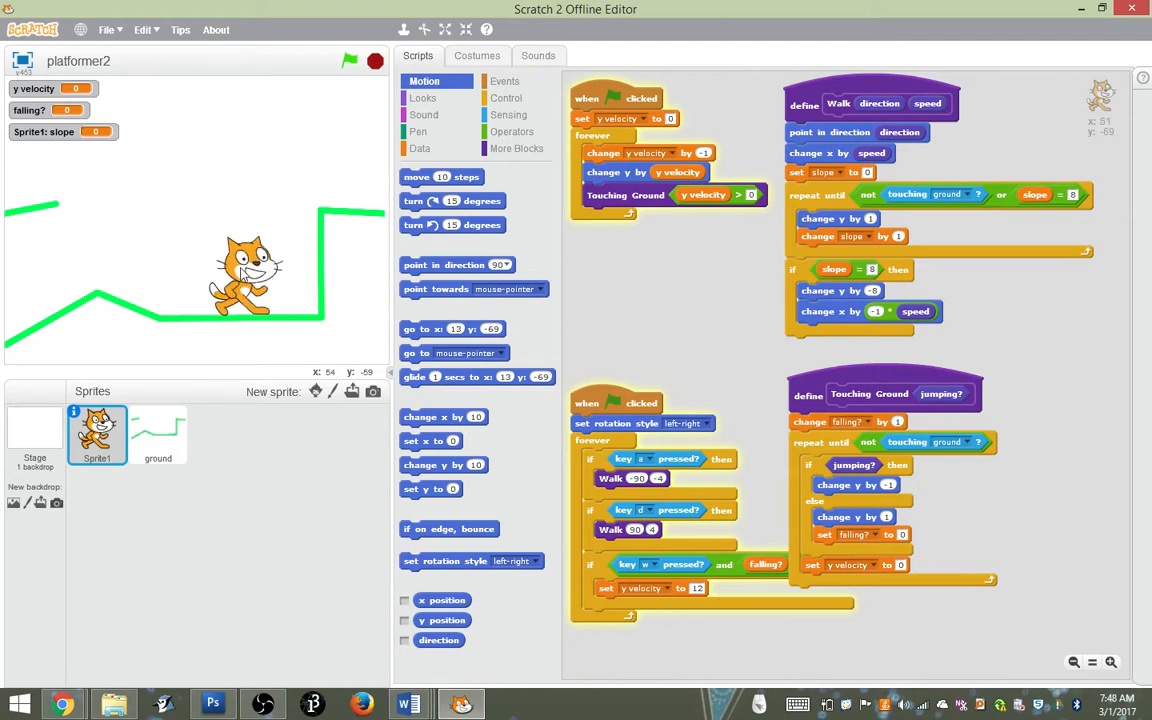
key("a")
key("a")
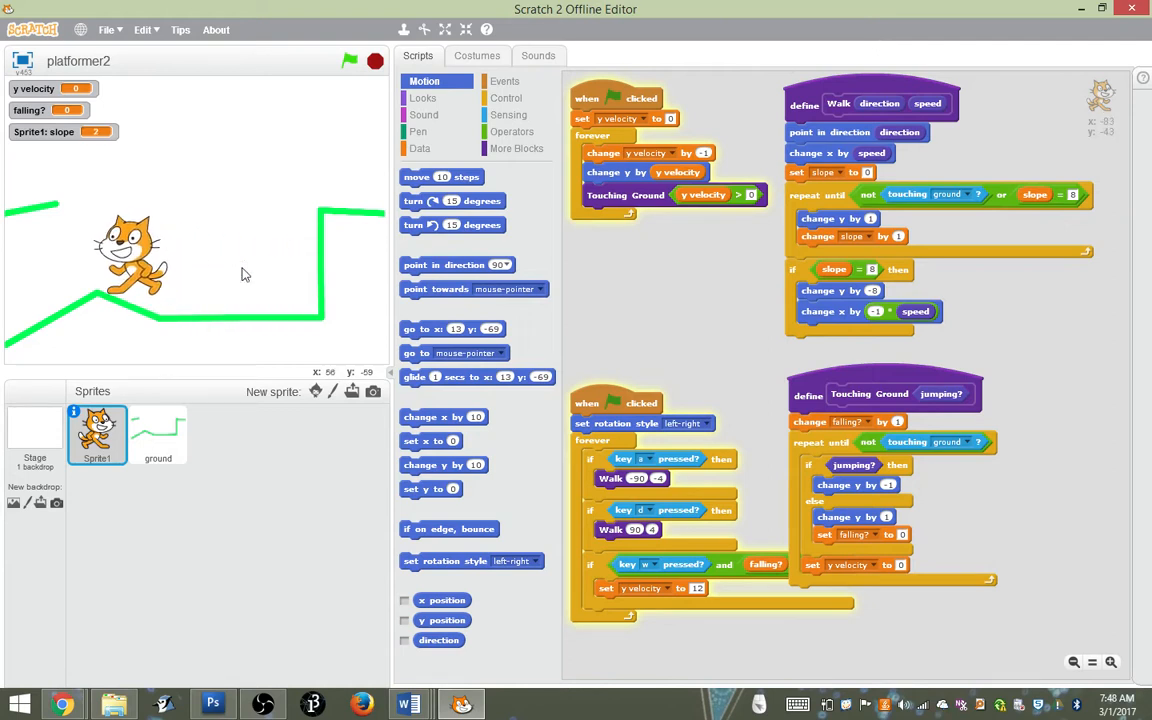
key("d")
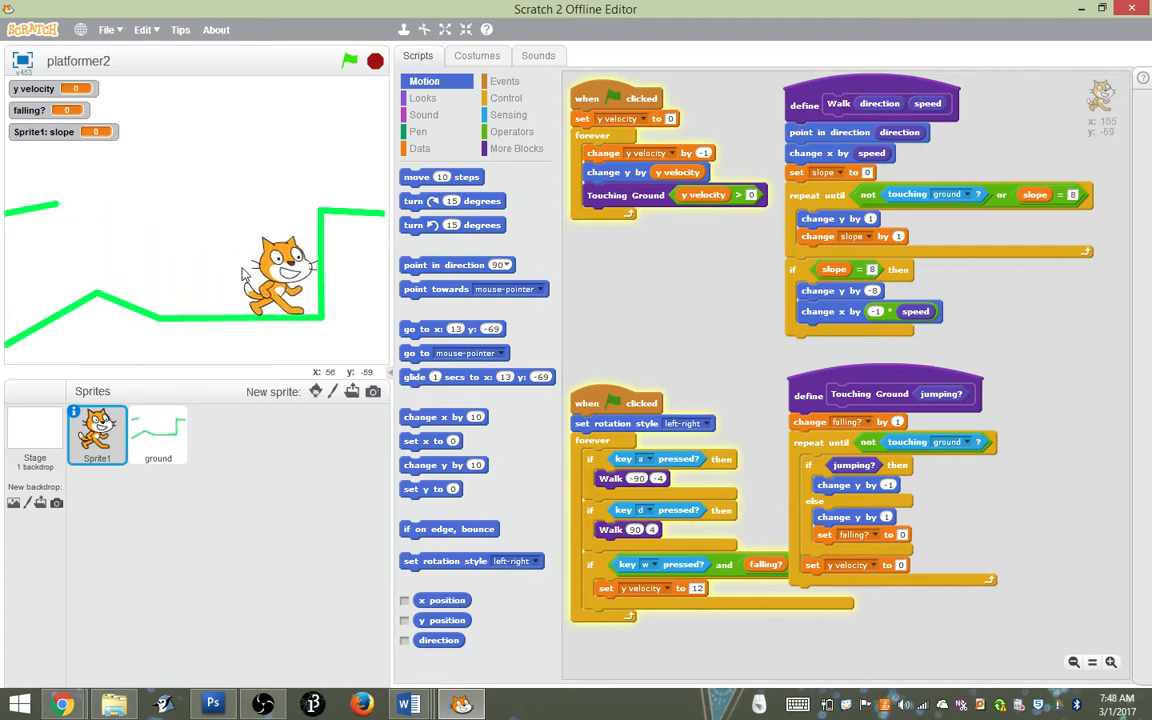
key("a")
key("d")
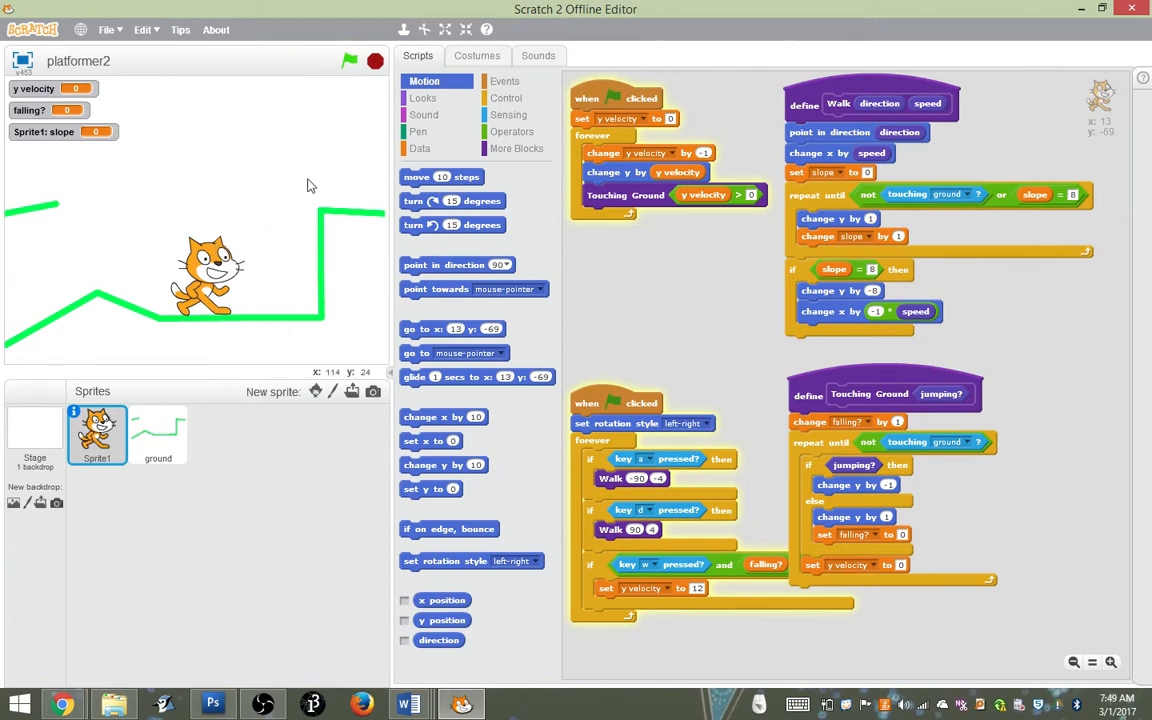
Look at the ground sprite's script, and open the stage's backdrop1 for painting
left_click(166, 443)
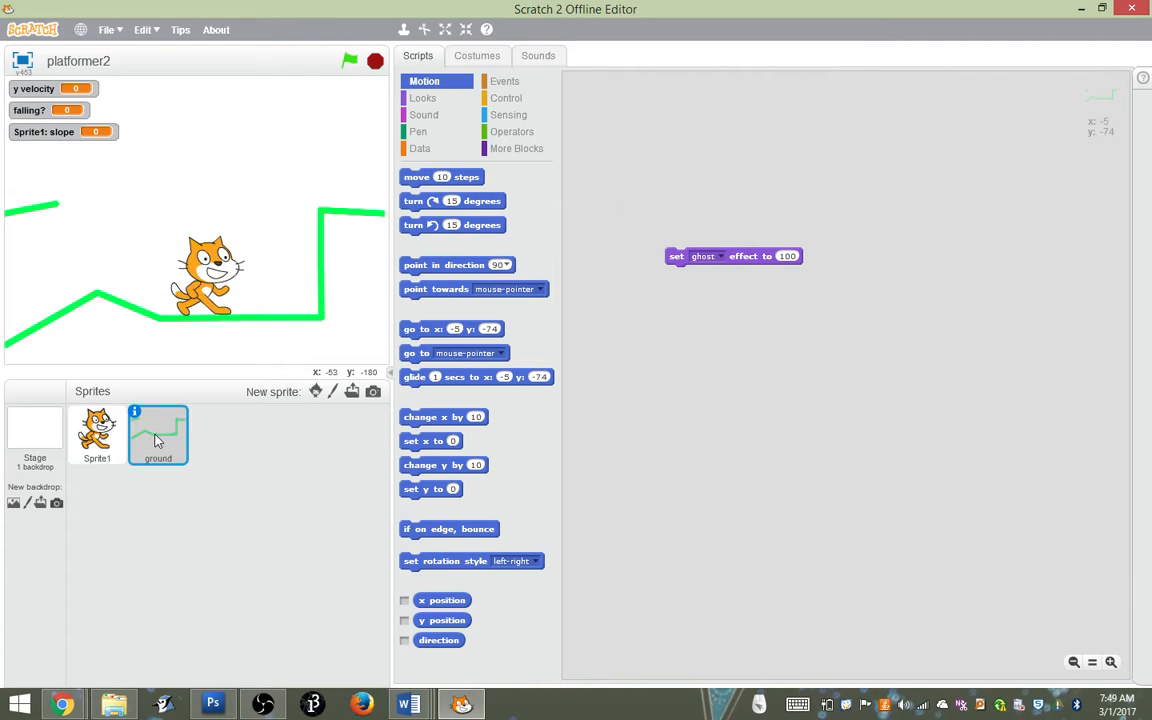
left_click(95, 428)
left_click(35, 432)
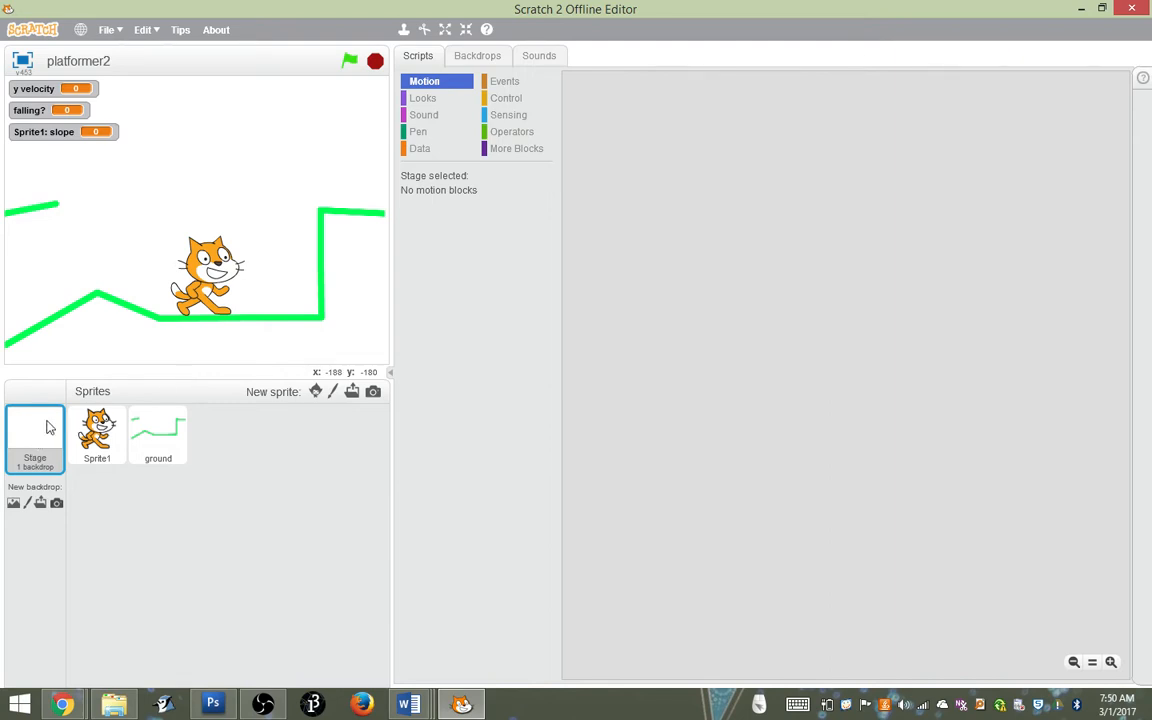
left_click(481, 58)
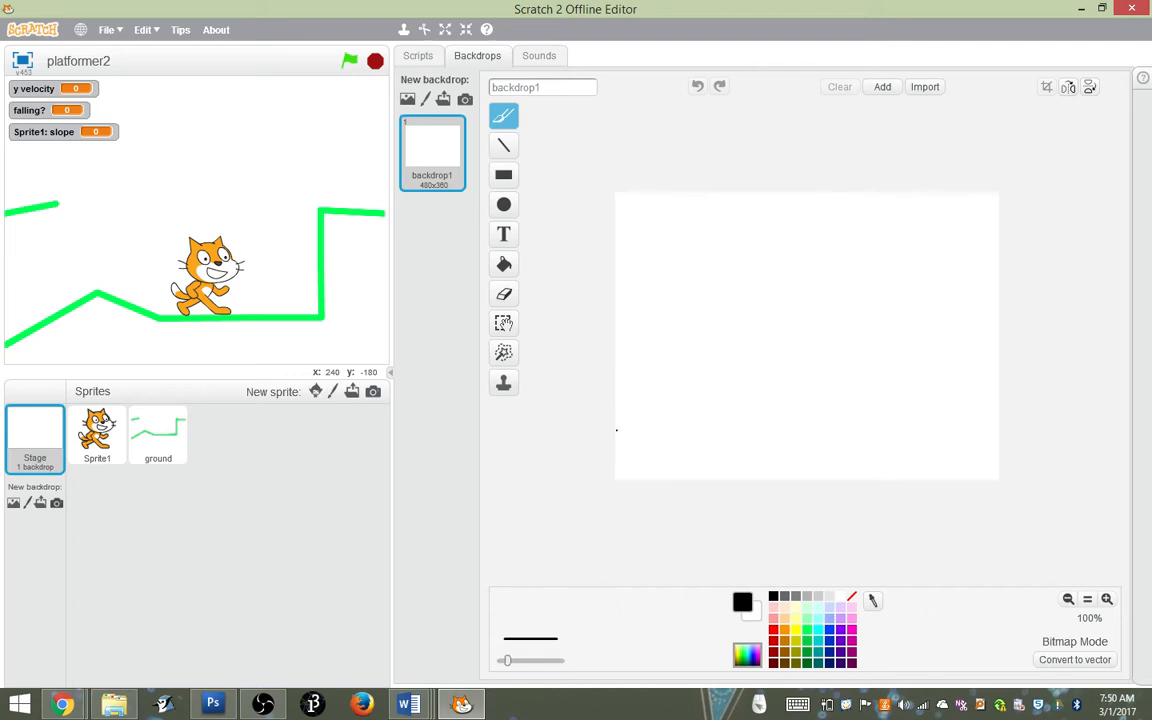
key("XF86AudioRaiseVolume")
left_click_drag(616, 430, 628, 413)
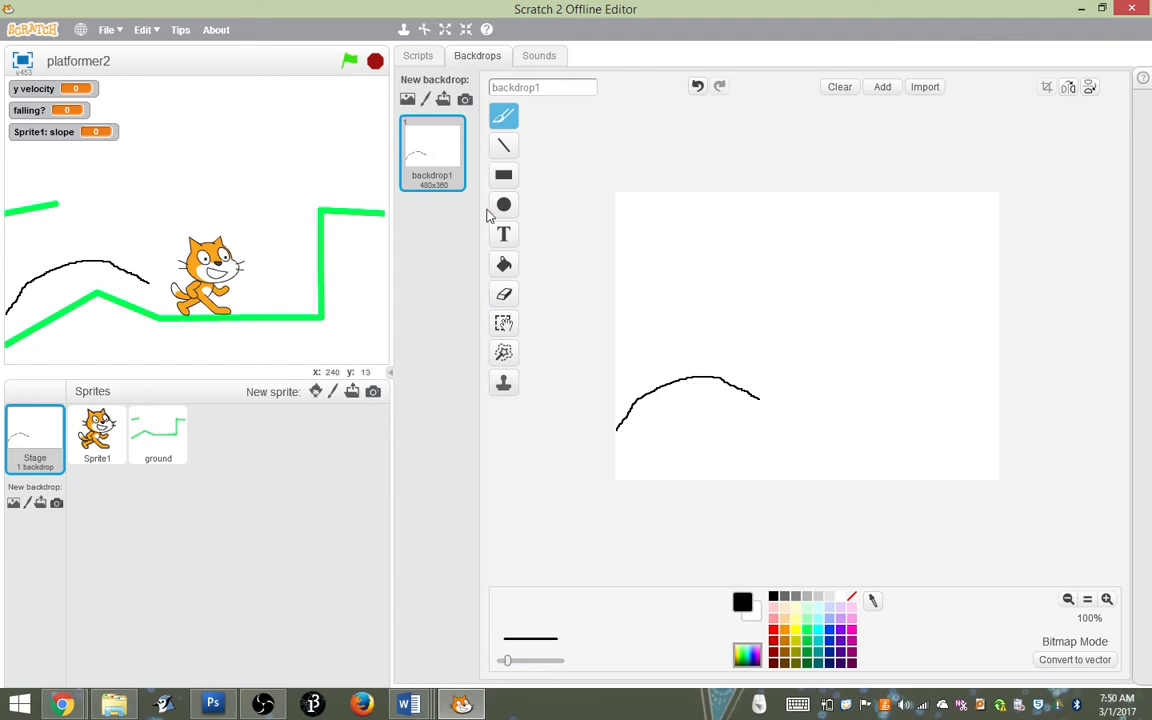
left_click(501, 292)
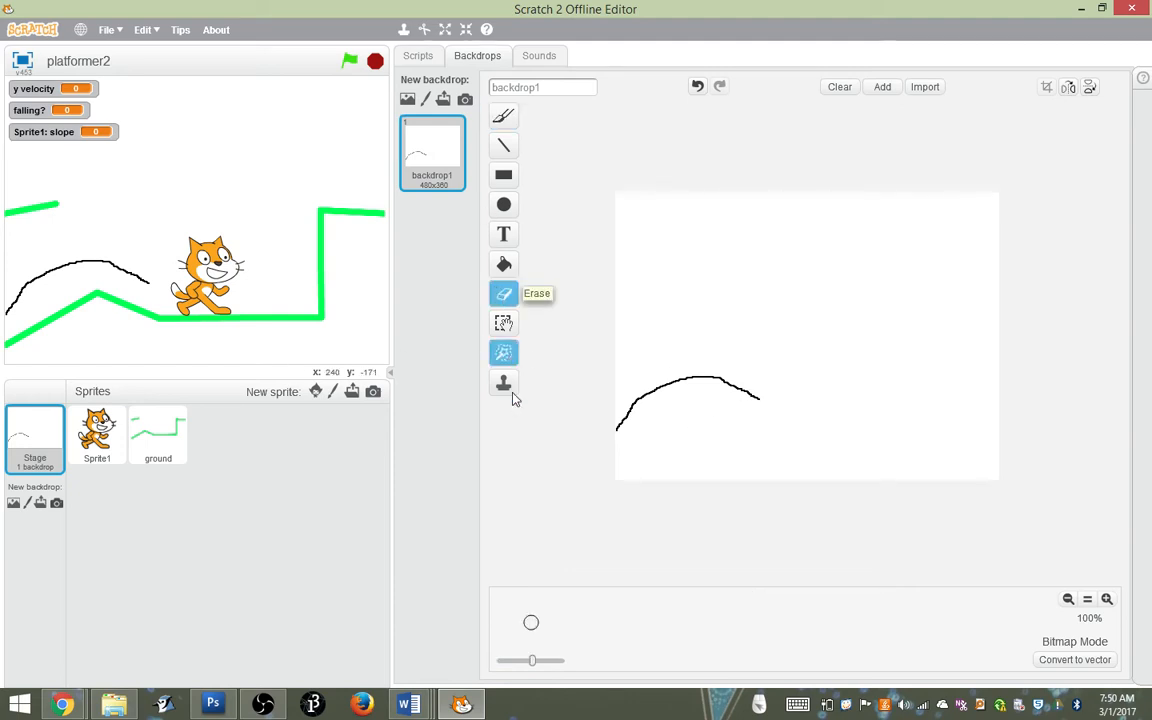
left_click_drag(540, 660, 561, 660)
mouse_move(741, 447)
left_mouse_down()
mouse_move(715, 386)
mouse_move(607, 447)
left_mouse_up()
Paint a hill and an uneven ground line in thin black strokes across the lower part of backdrop1
left_click(503, 116)
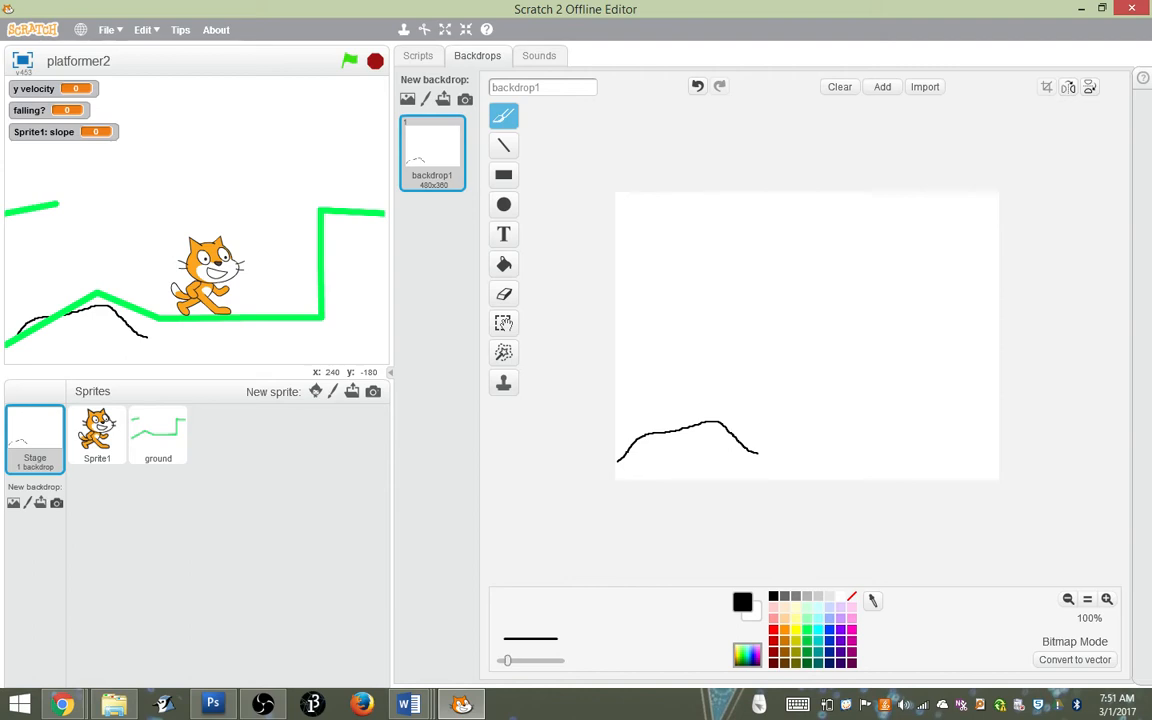
left_click_drag(731, 432, 907, 432)
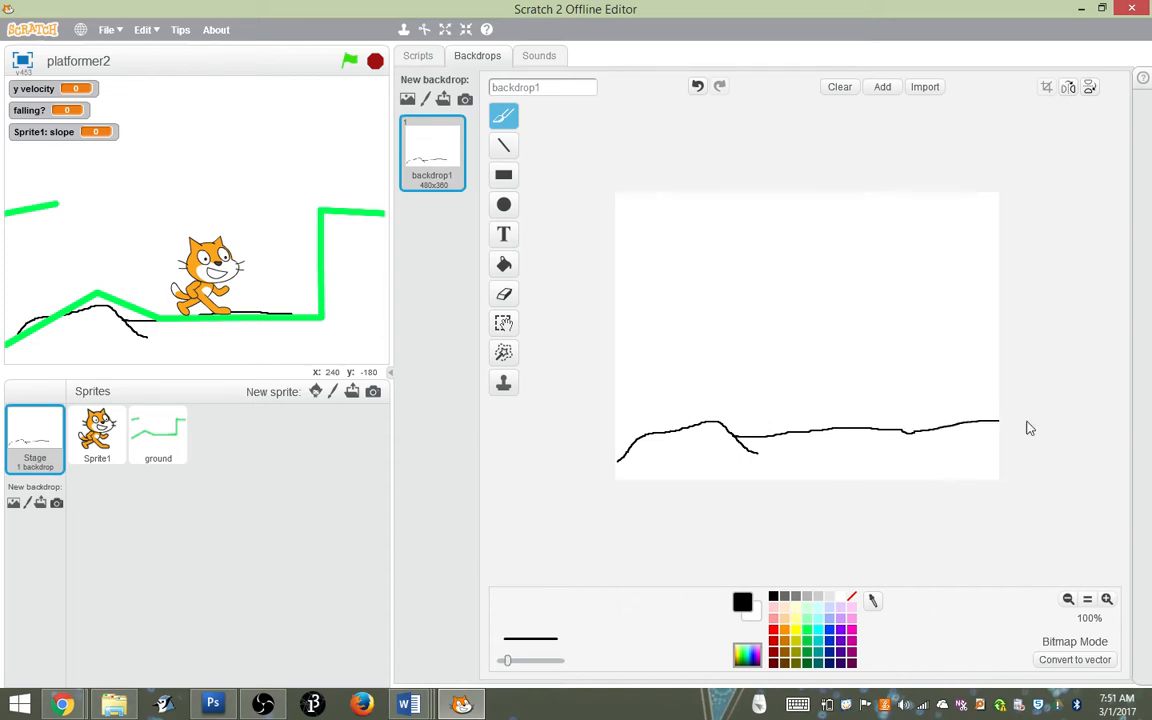
Paint a raised platform with a vertical support, crossed braces and a top beam at the backdrop's right edge
mouse_move(1029, 427)
left_mouse_down()
mouse_move(907, 432)
mouse_move(939, 373)
mouse_move(931, 314)
mouse_move(1005, 305)
left_mouse_up()
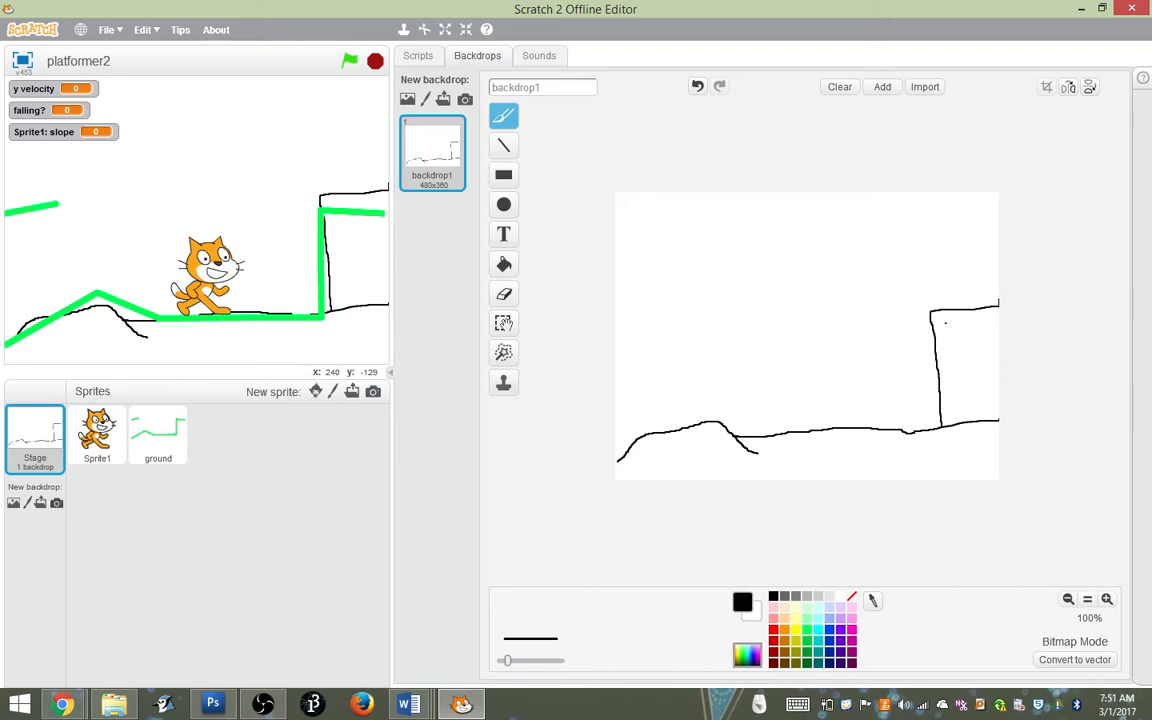
left_click_drag(931, 316, 998, 420)
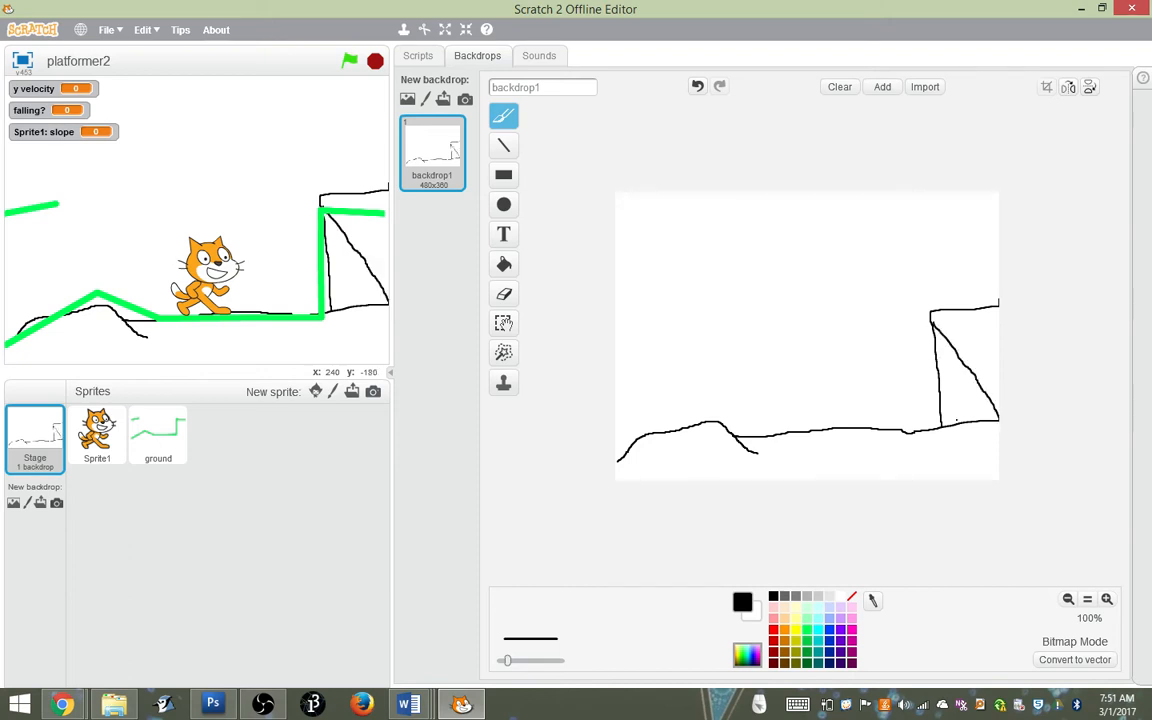
left_click_drag(993, 313, 941, 424)
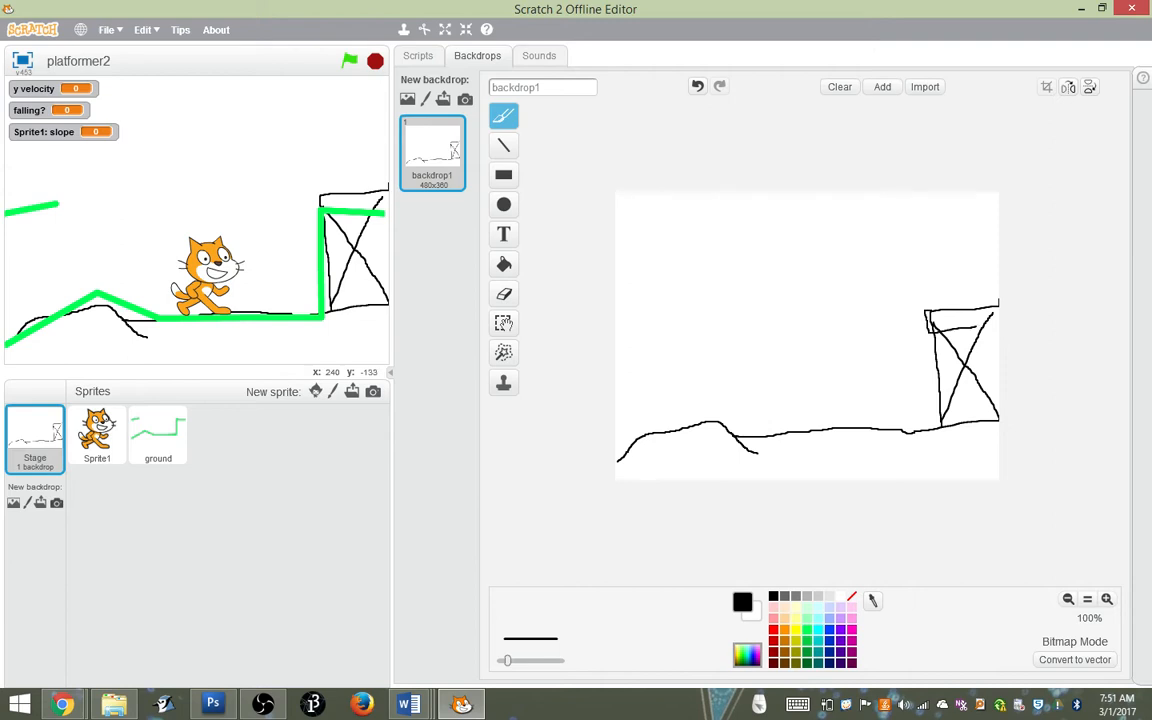
left_click_drag(926, 327, 1013, 329)
Sketch a cloud outline at the backdrop's left edge and move it down to line up with the floating green platform
left_click_drag(616, 294, 612, 327)
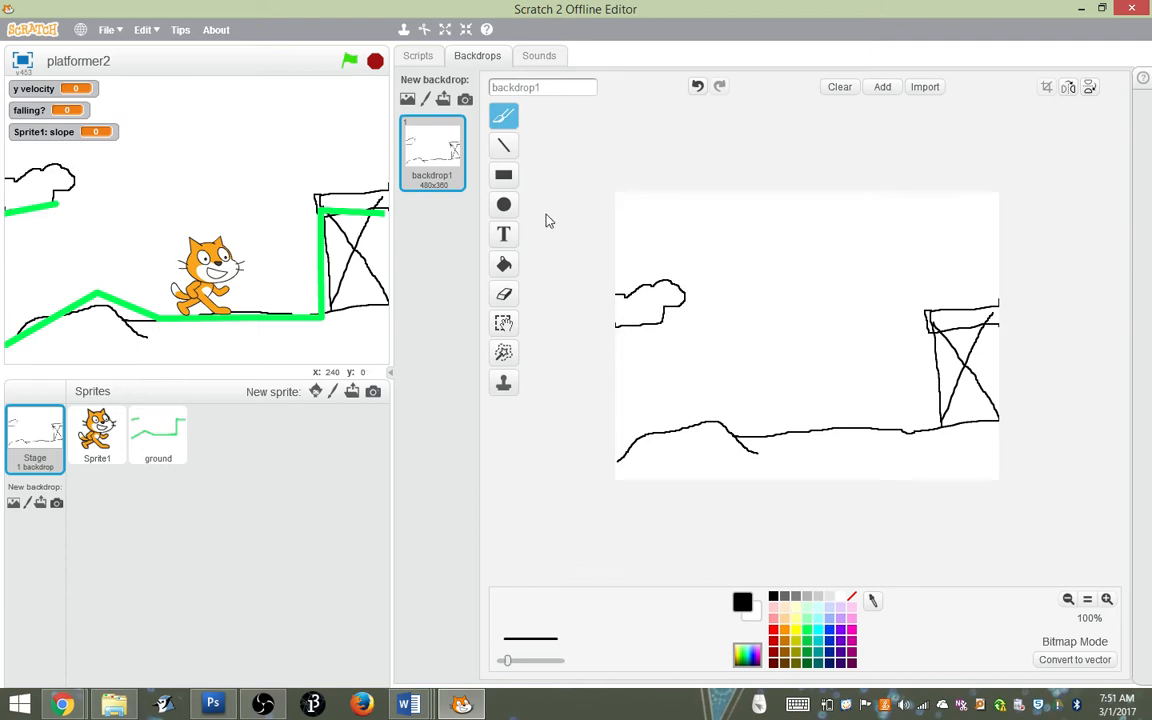
left_click(506, 326)
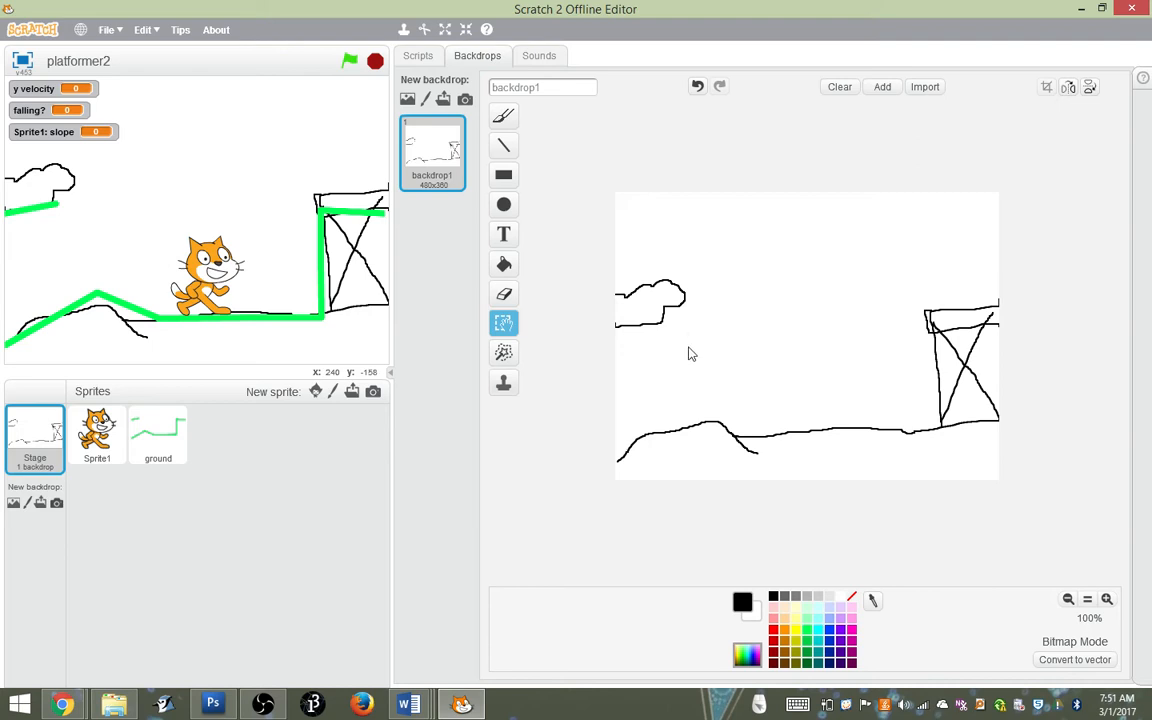
left_click_drag(703, 342, 646, 312)
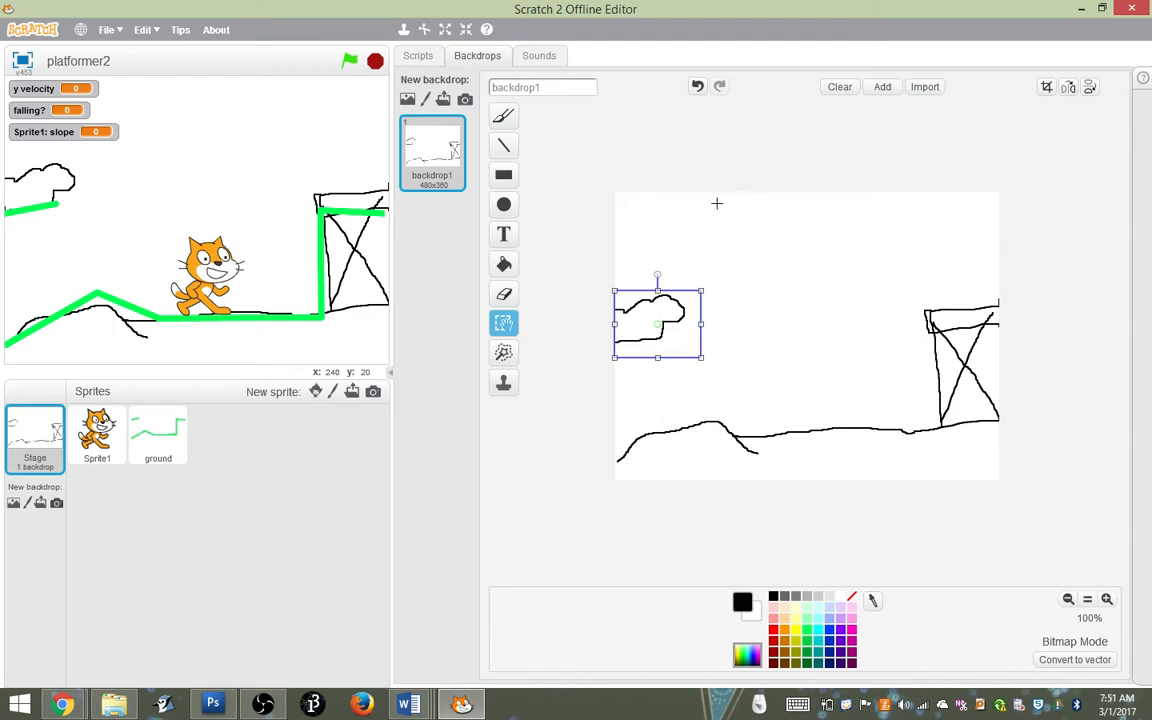
left_click(690, 232)
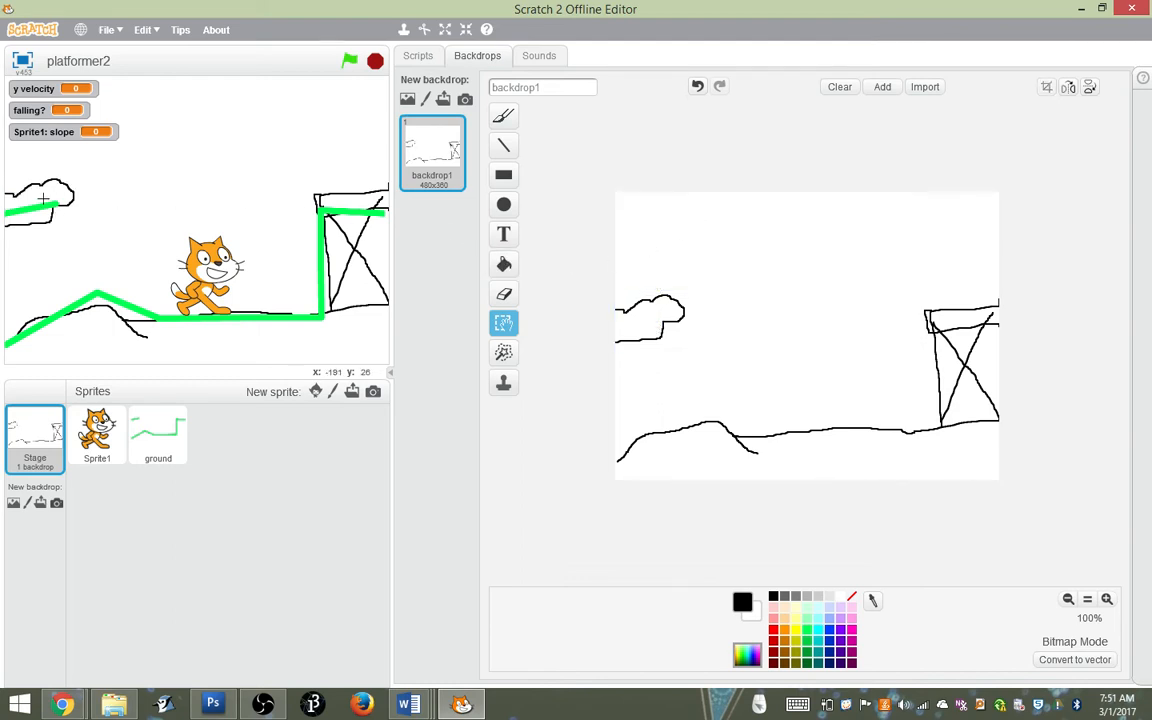
Make the ground sprite invisible by running its set ghost effect to 100 block
left_click(175, 433)
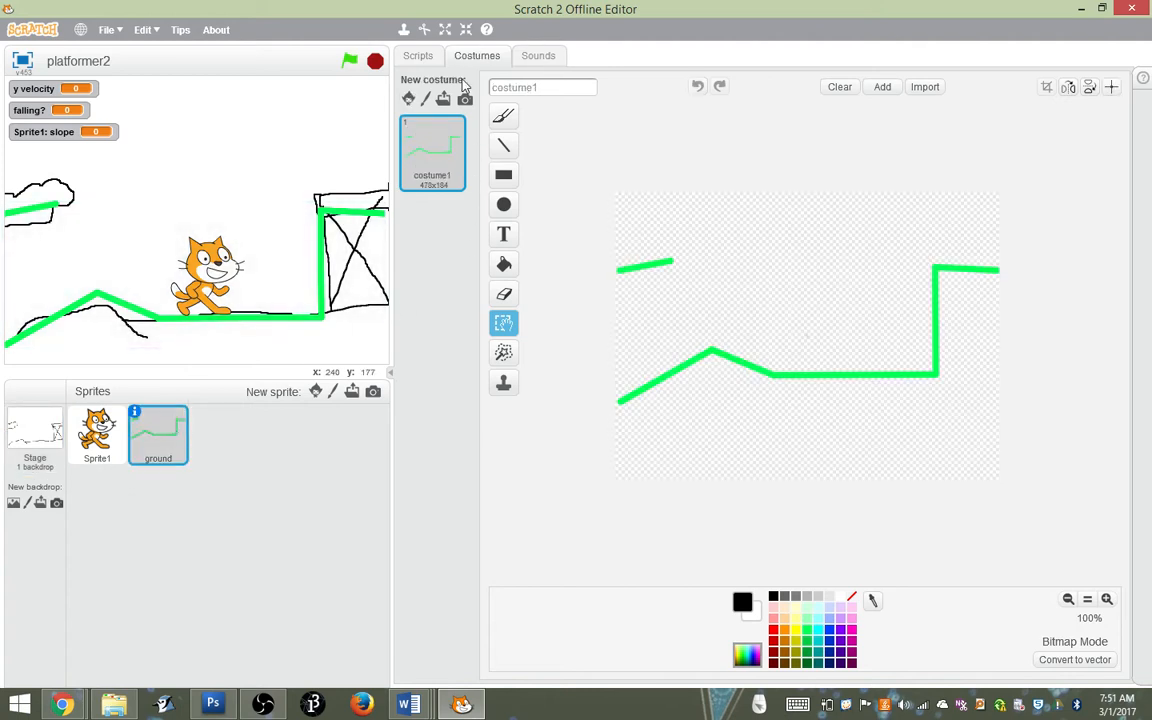
left_click(419, 56)
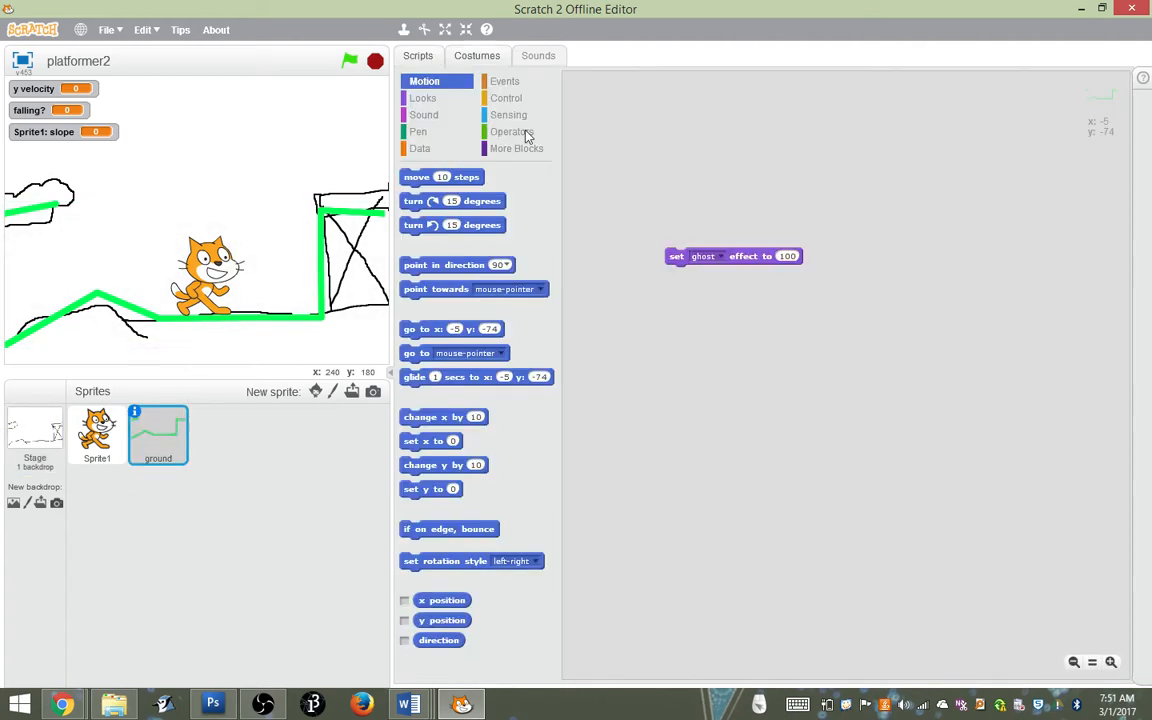
left_click(679, 262)
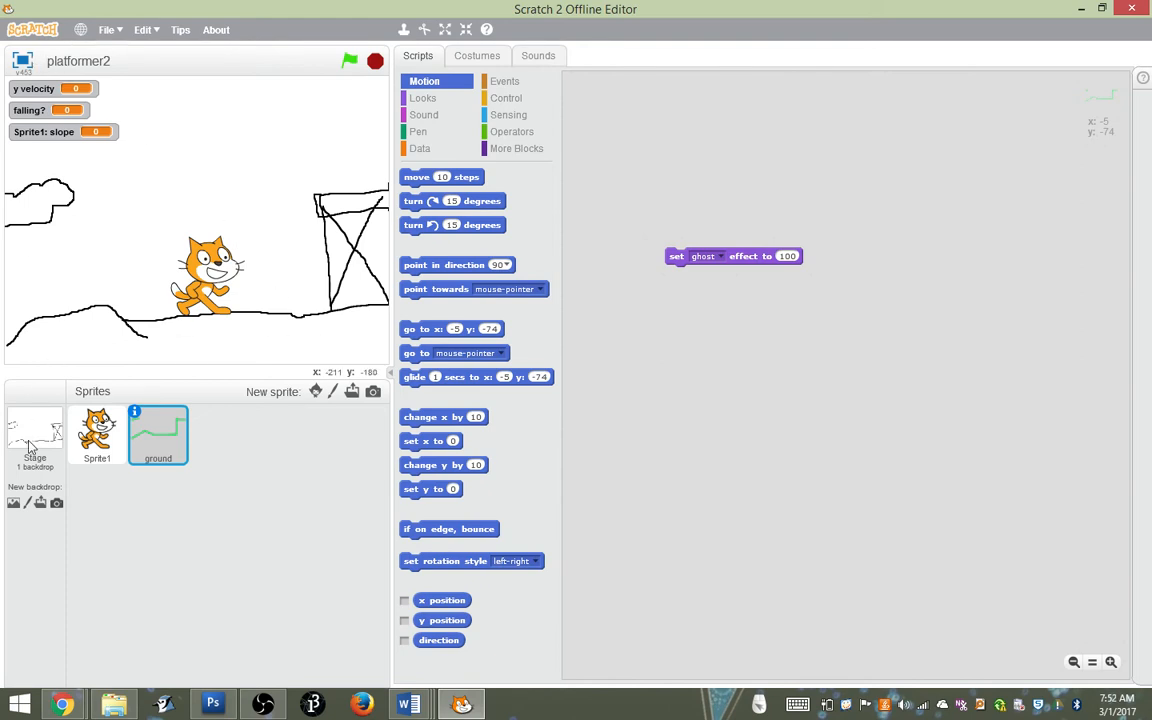
Test the platformer by walking and jumping the cat between the hill, the braced platform and the cloud
key("Left")
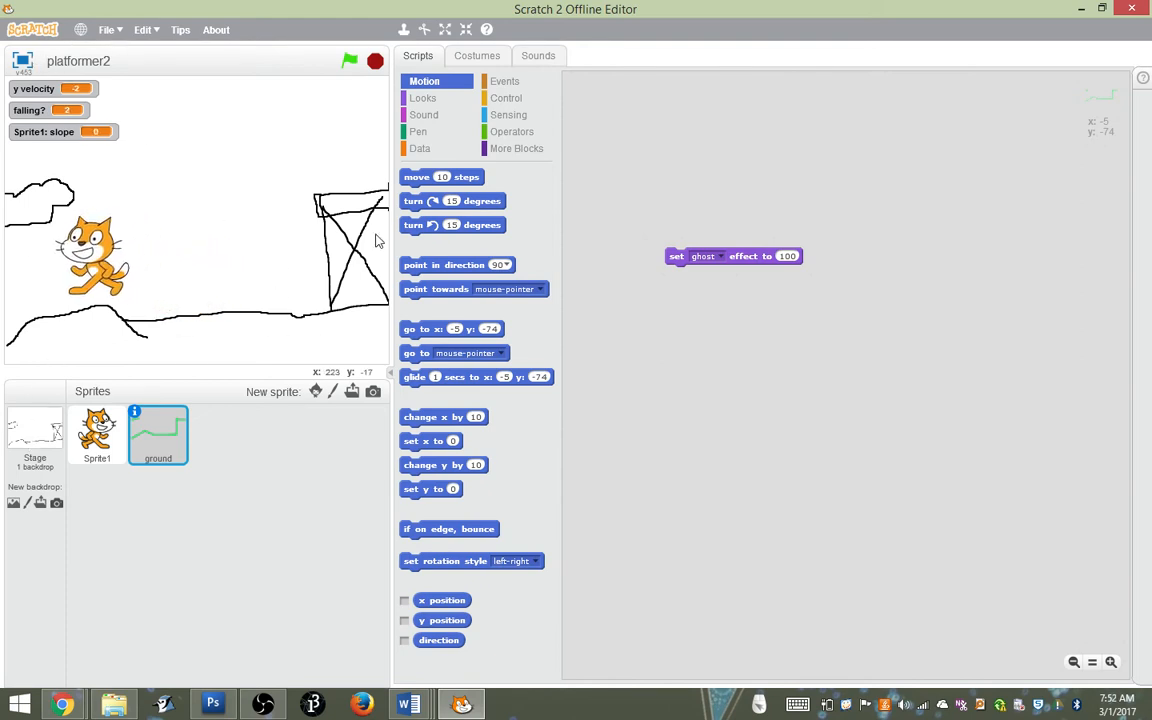
key("Right")
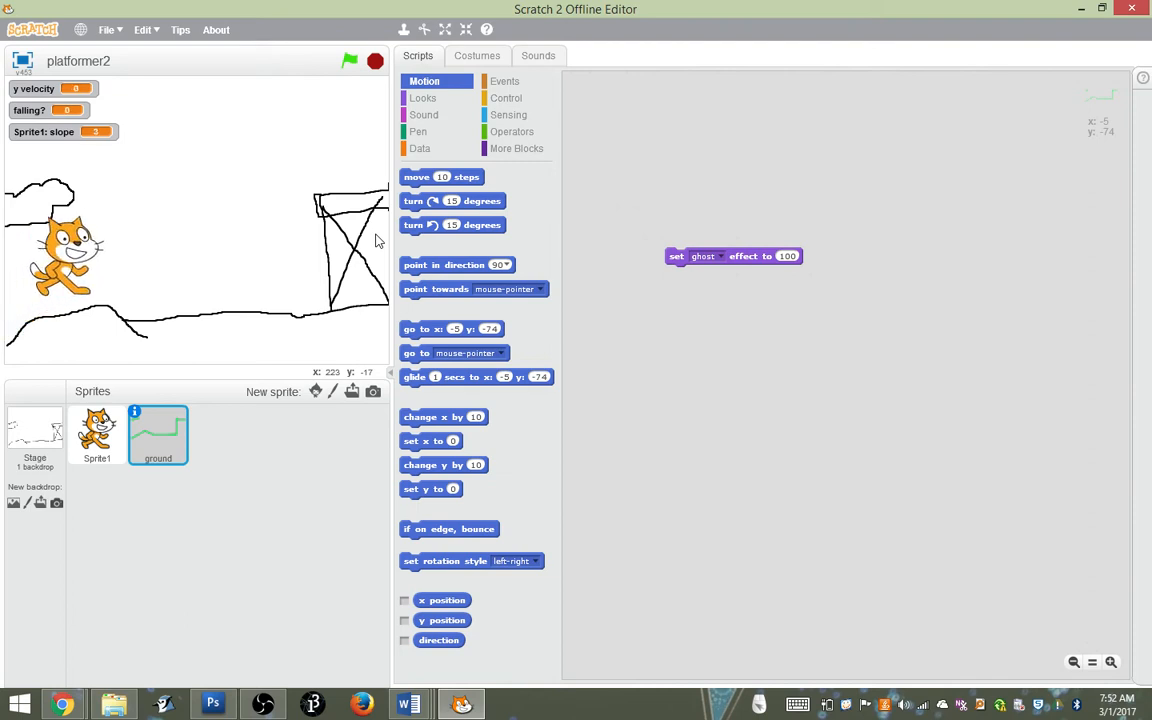
key("Right")
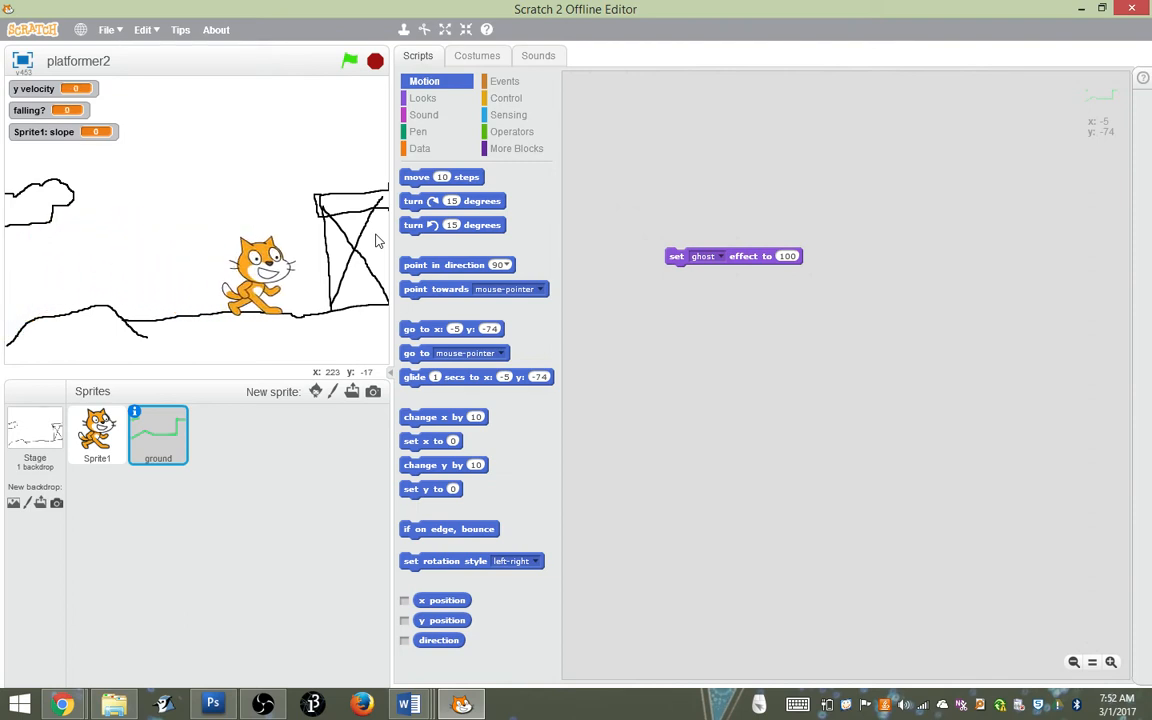
key("Up")
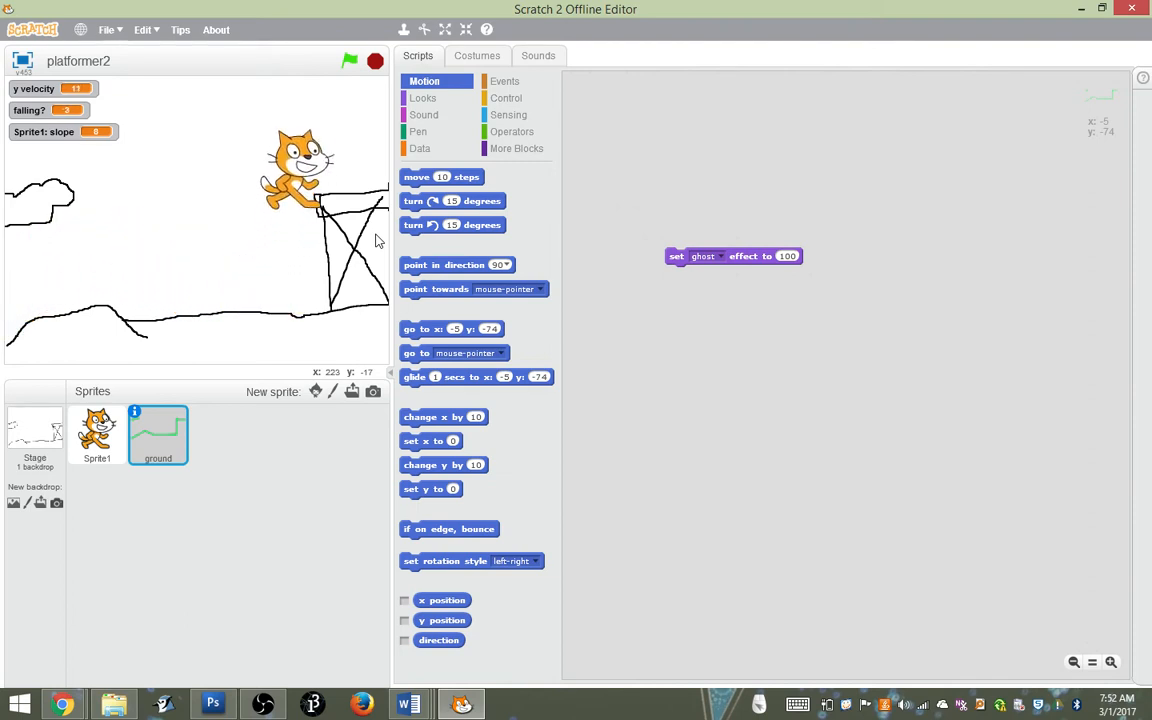
key("Left")
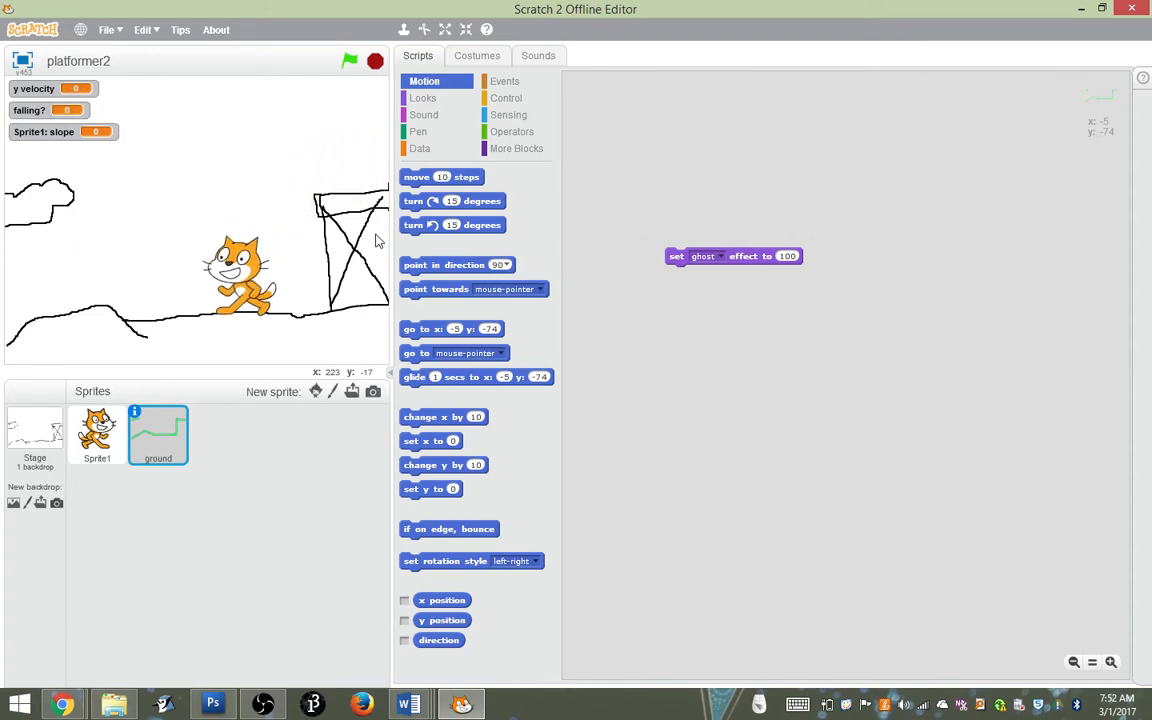
key("Up")
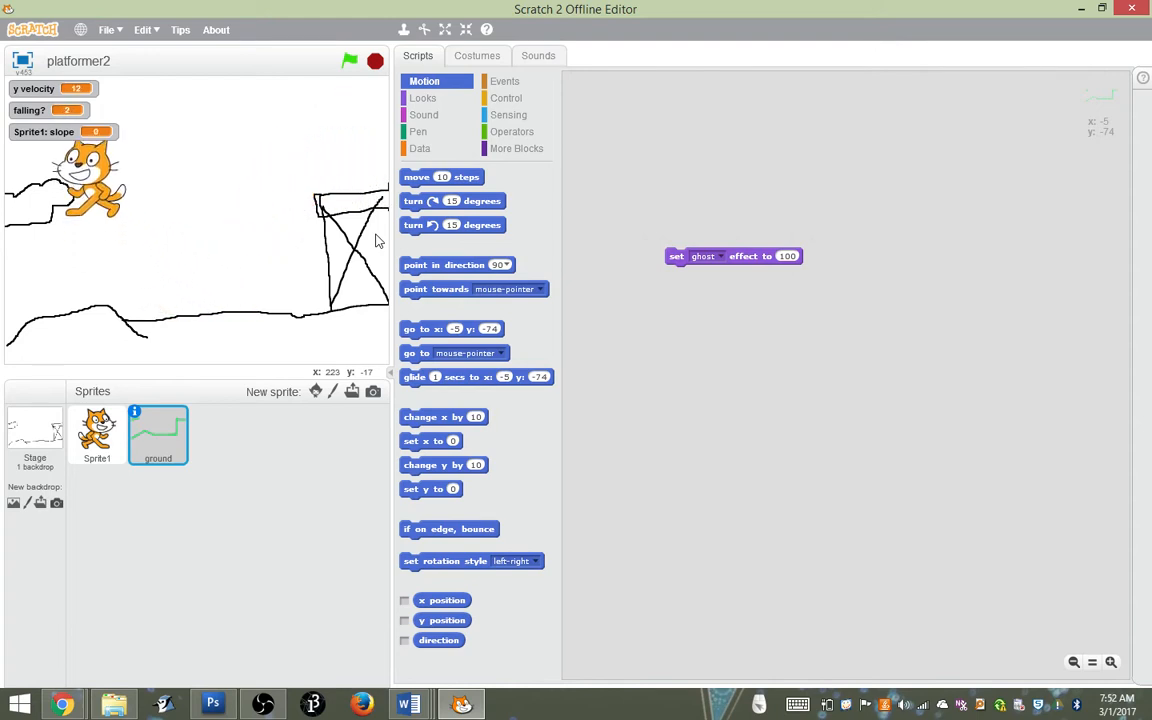
key("Right")
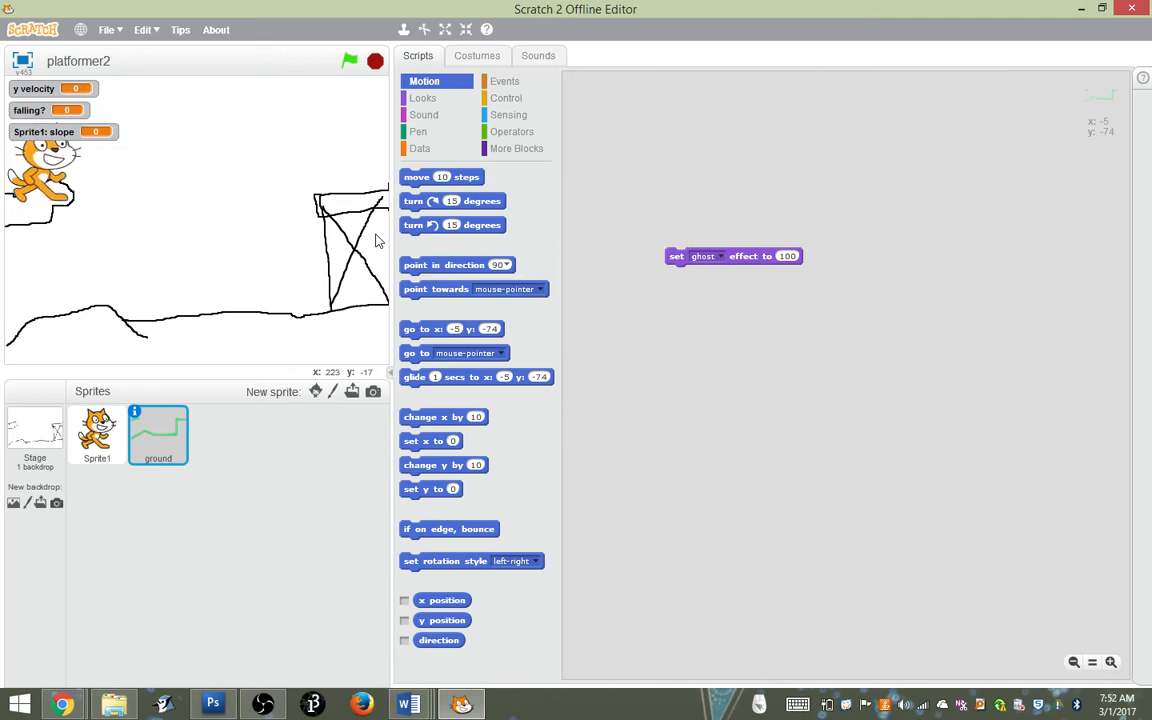
key("Right")
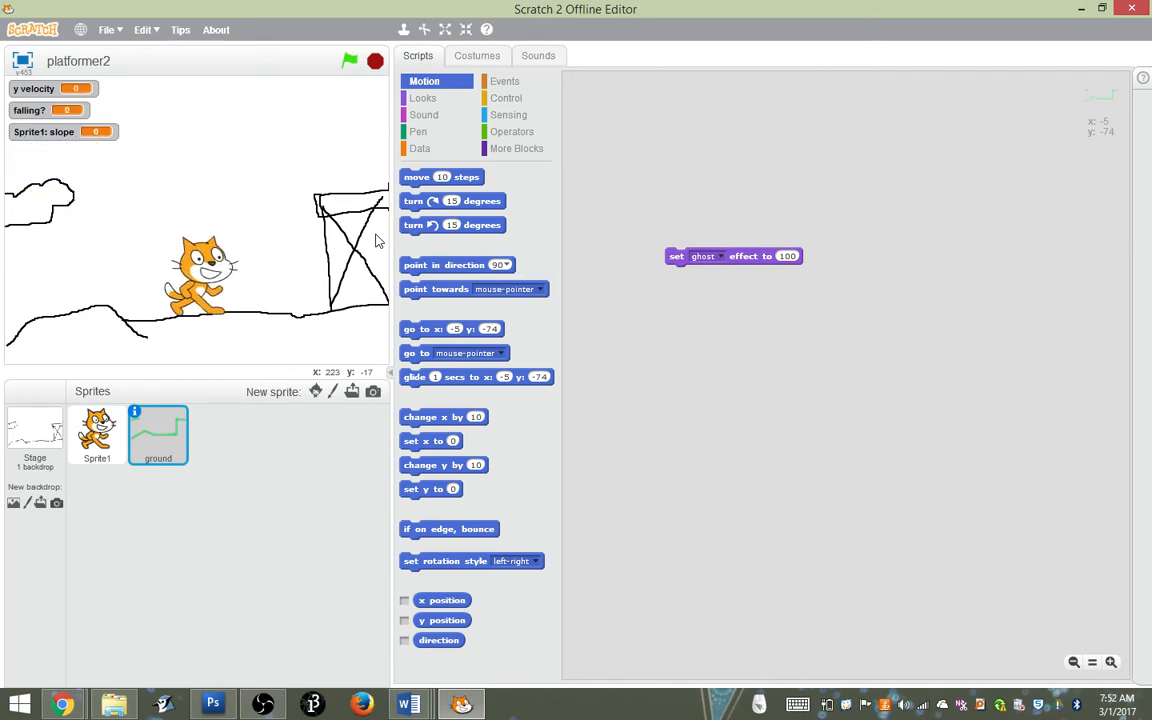
Make the ground sprite's set ghost effect to 100 block run when the green flag is clicked
left_click(30, 410)
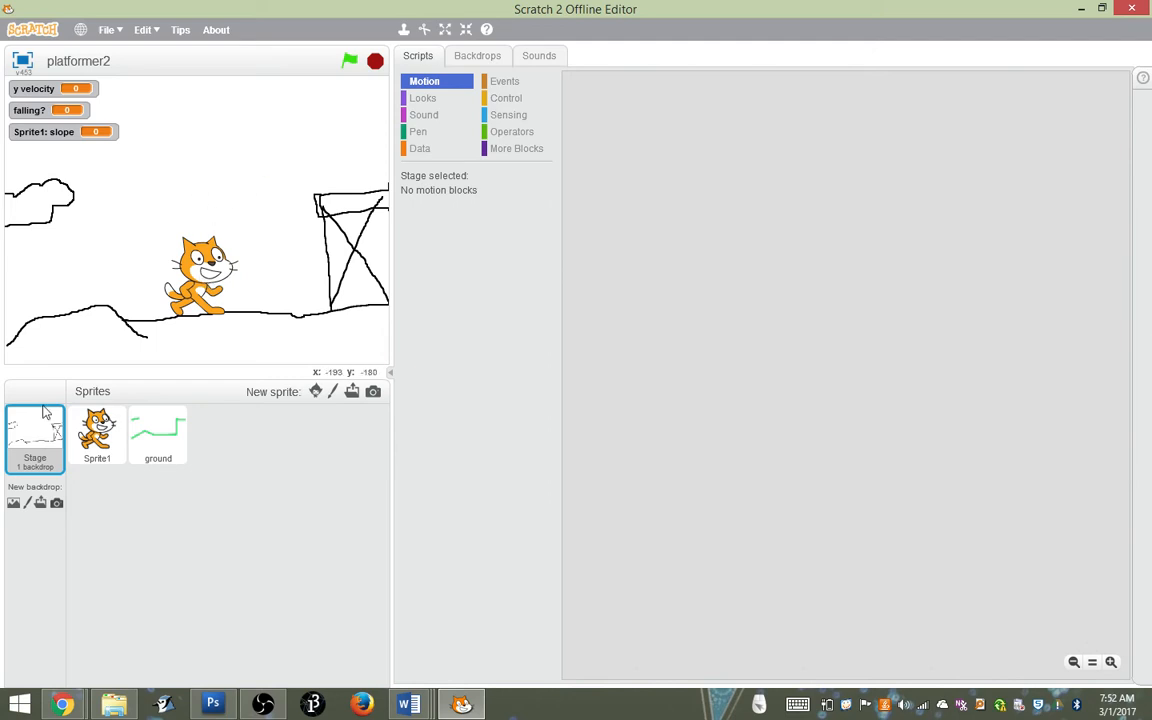
left_click(155, 435)
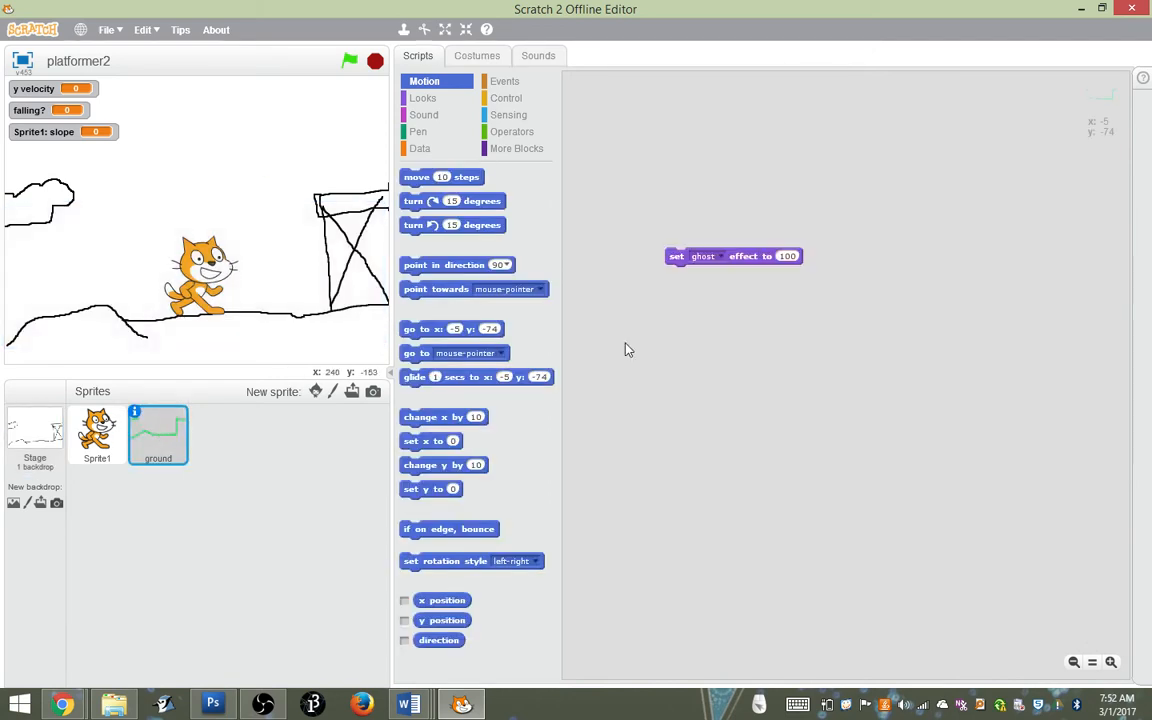
left_click(506, 81)
left_click_drag(447, 200, 610, 103)
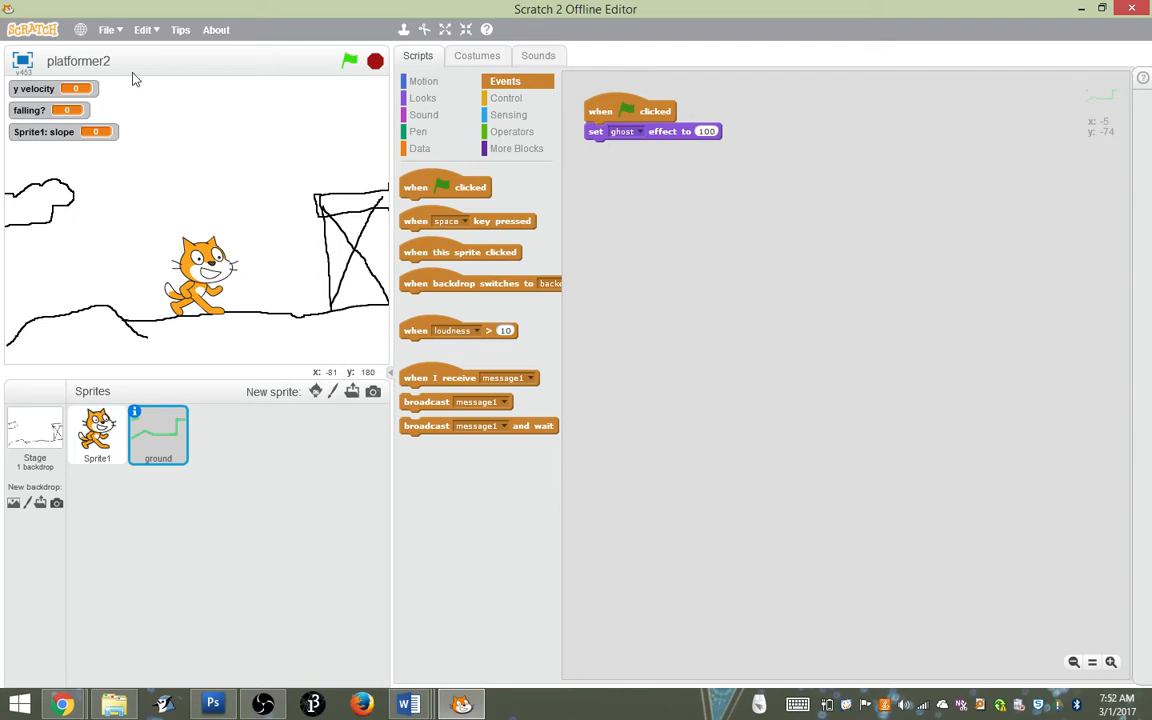
Play-test the cat jumping onto and off the raised platform with the ground sprite hidden
key("Right")
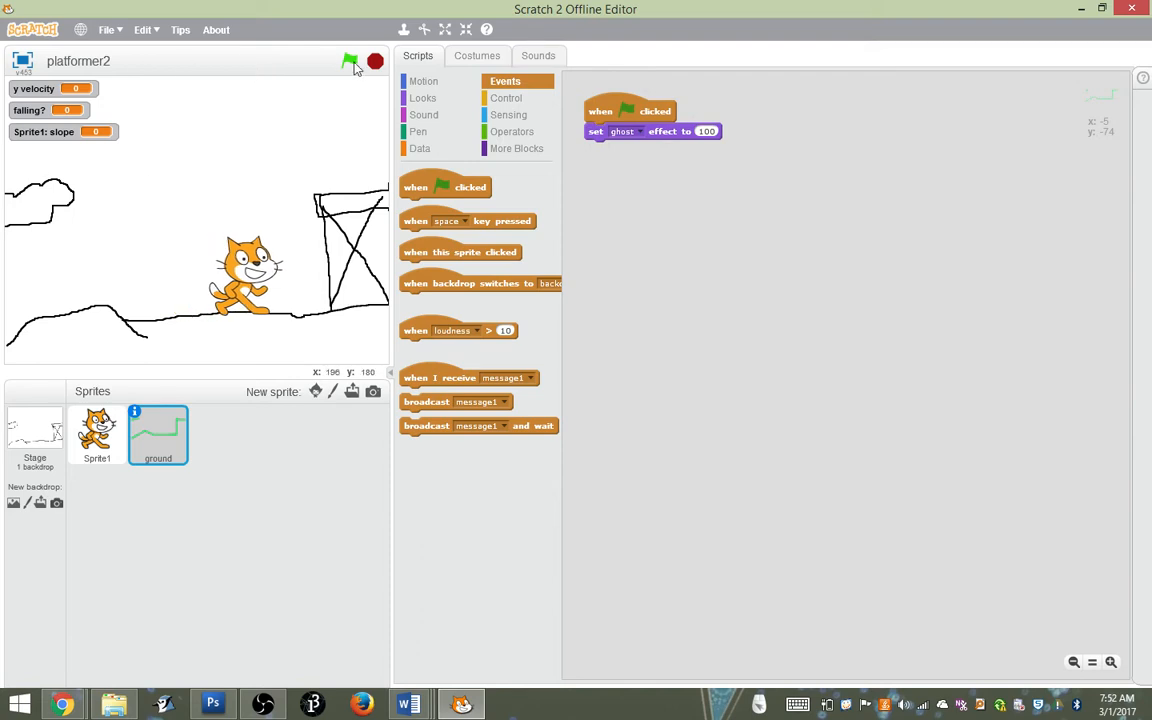
key("Up")
key("Up")
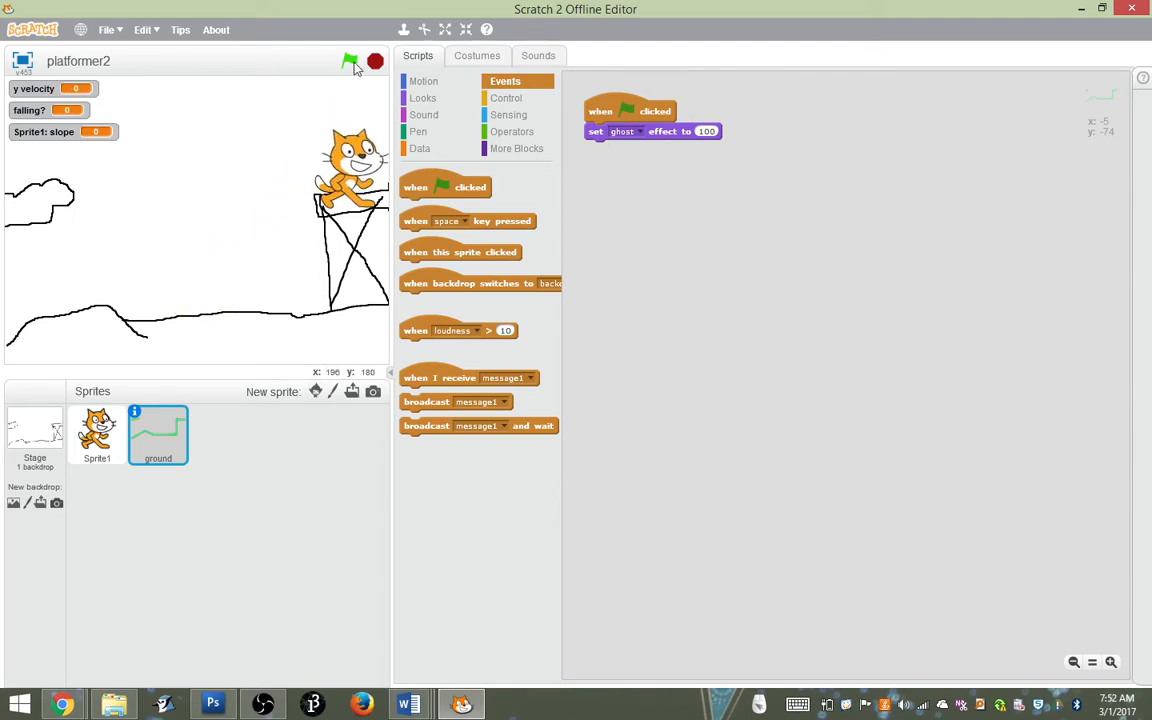
key("Left")
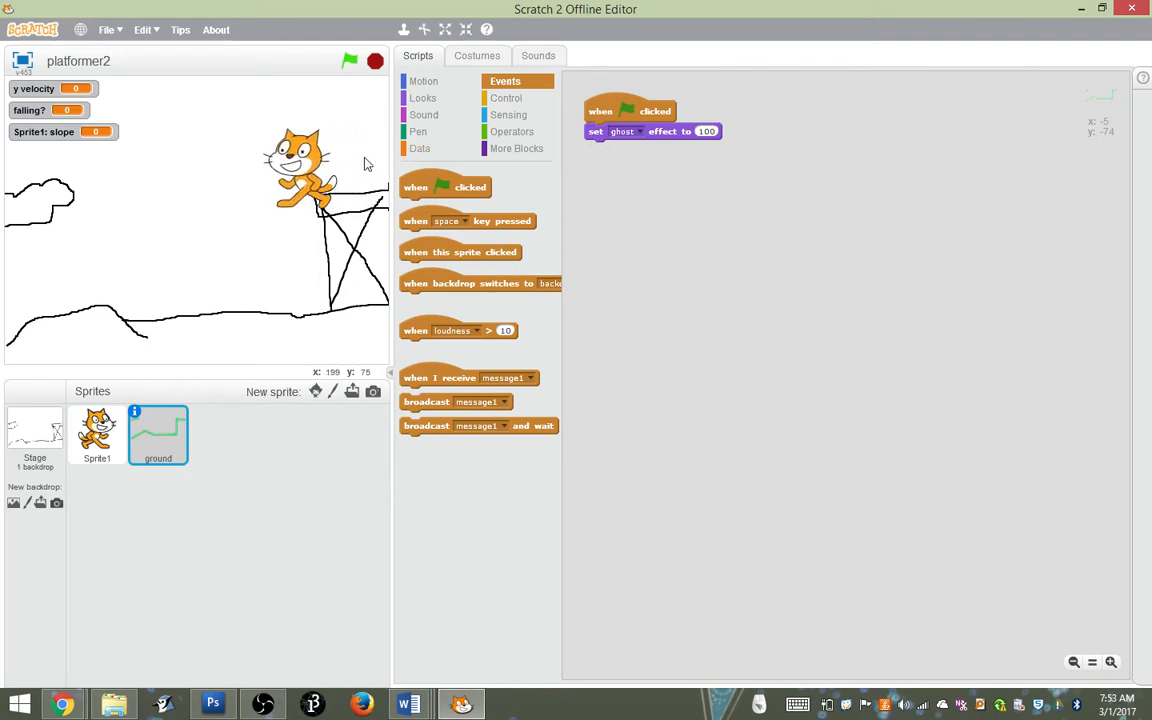
key("Right")
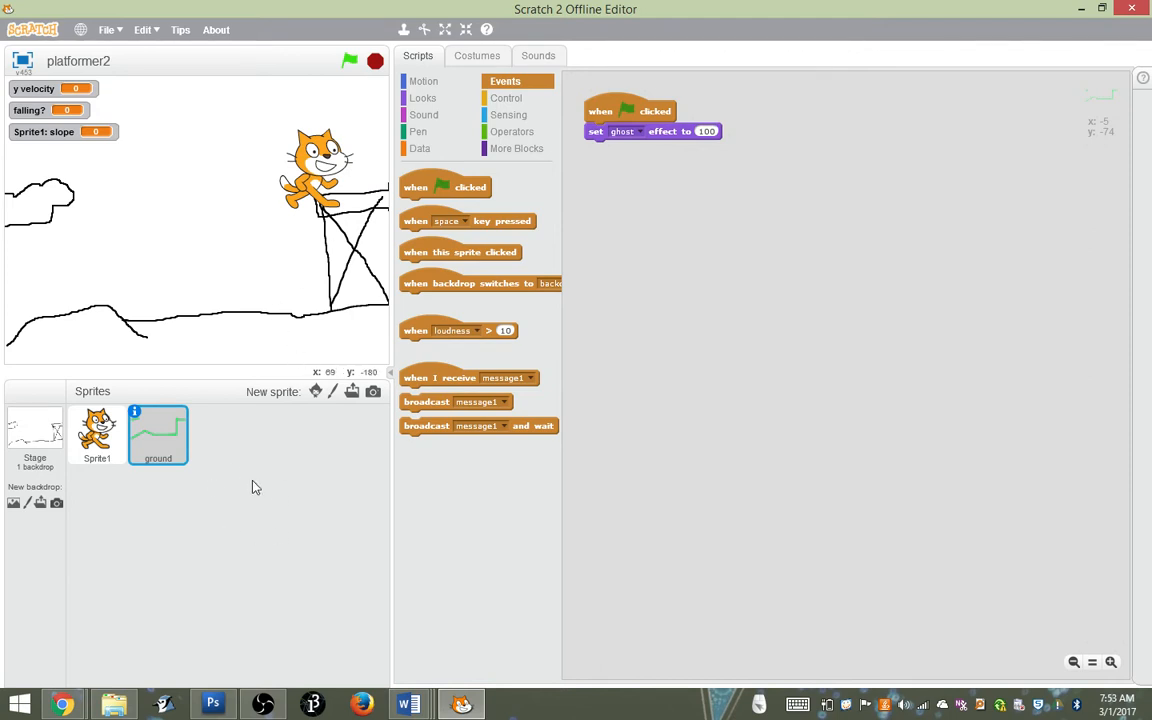
key("Left")
key("Right")
key("Up")
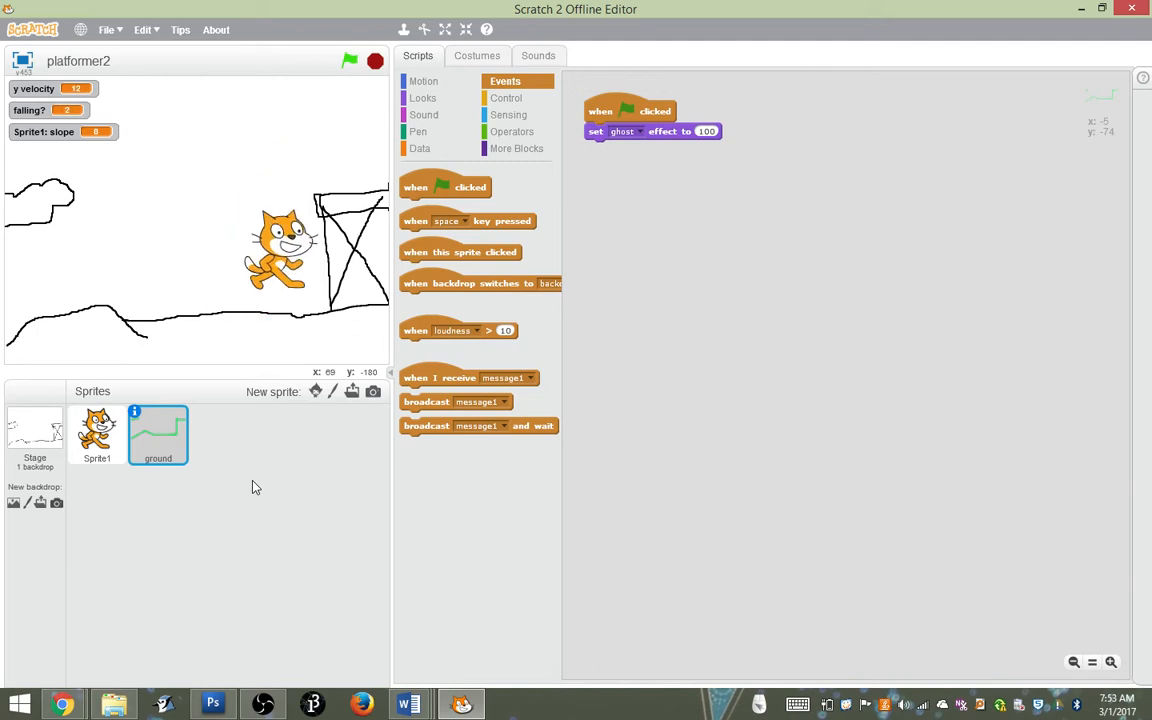
key("Left")
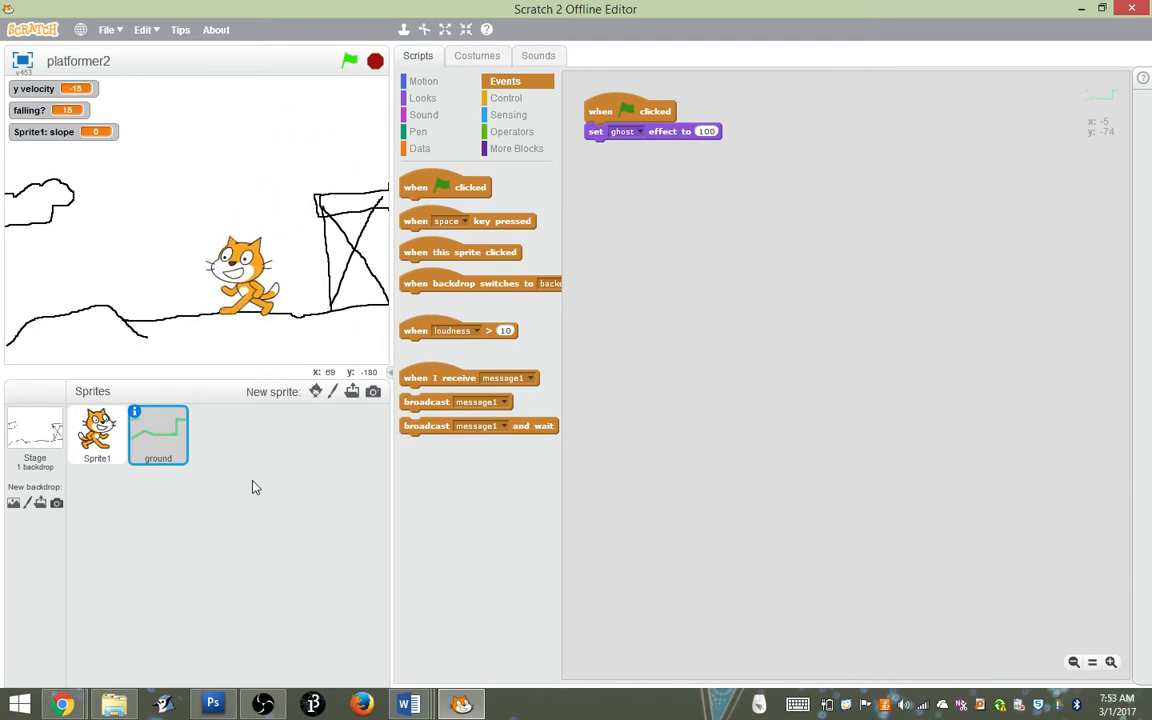
key("Right")
Paint a new sprite as a small filled black circle and place it just above the raised platform, at about x 212, y 66
left_click(334, 392)
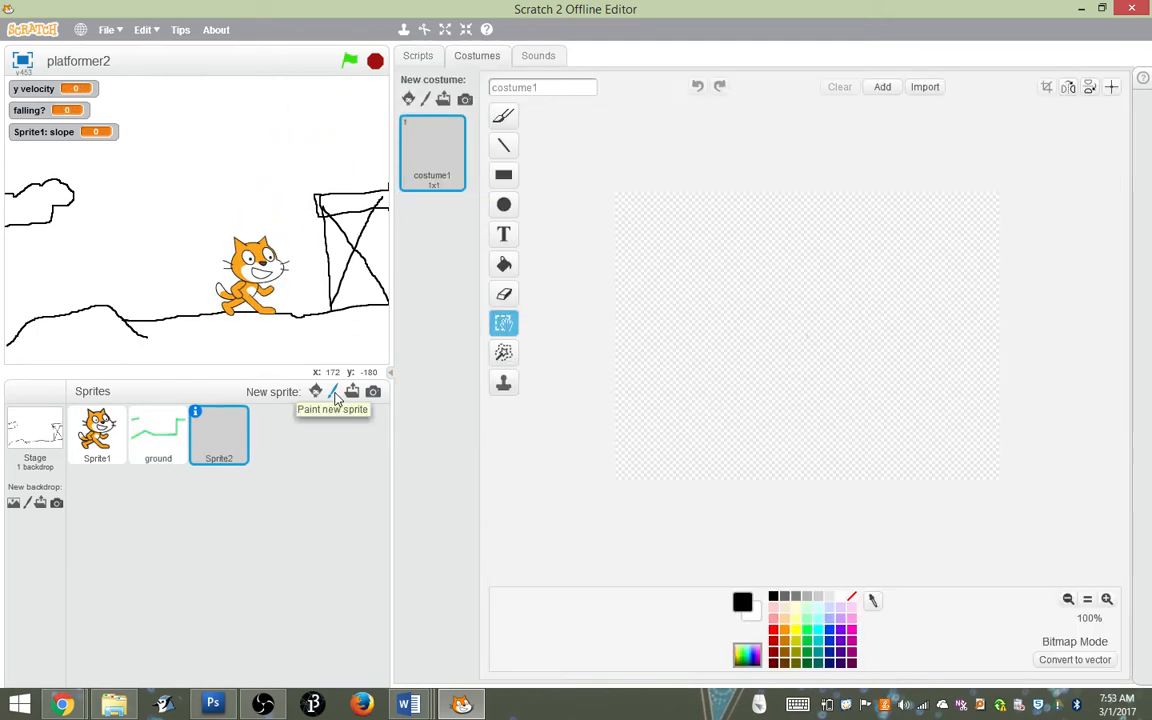
left_click(503, 204)
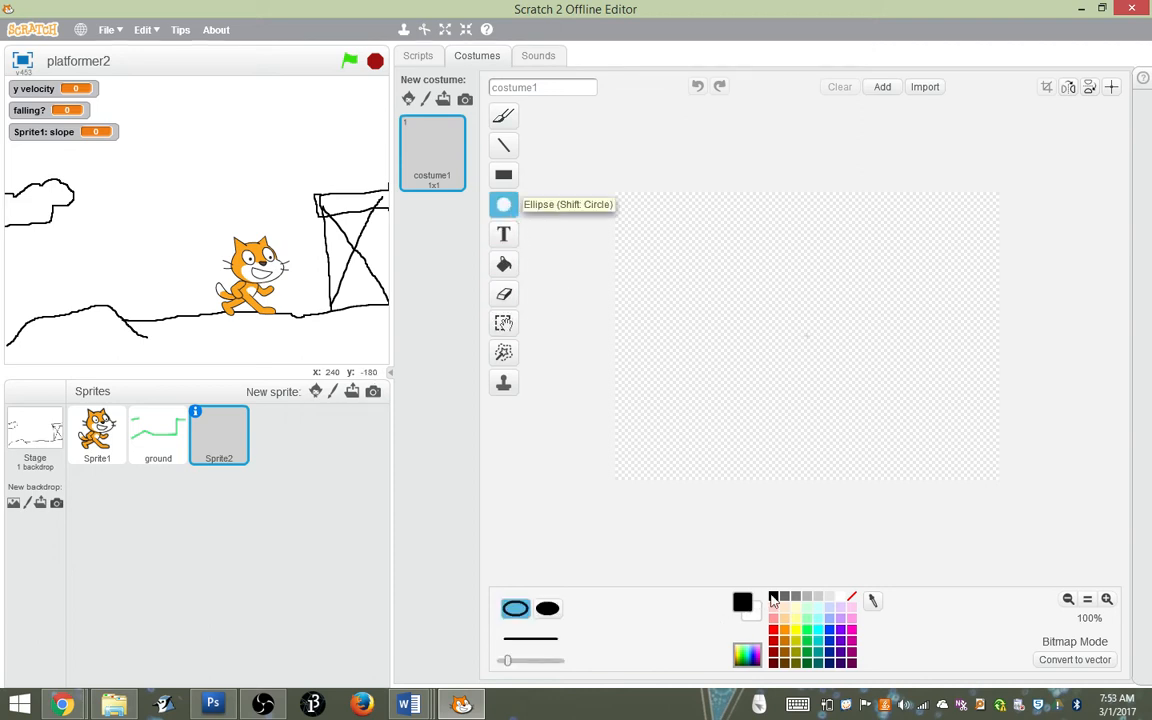
left_click(549, 610)
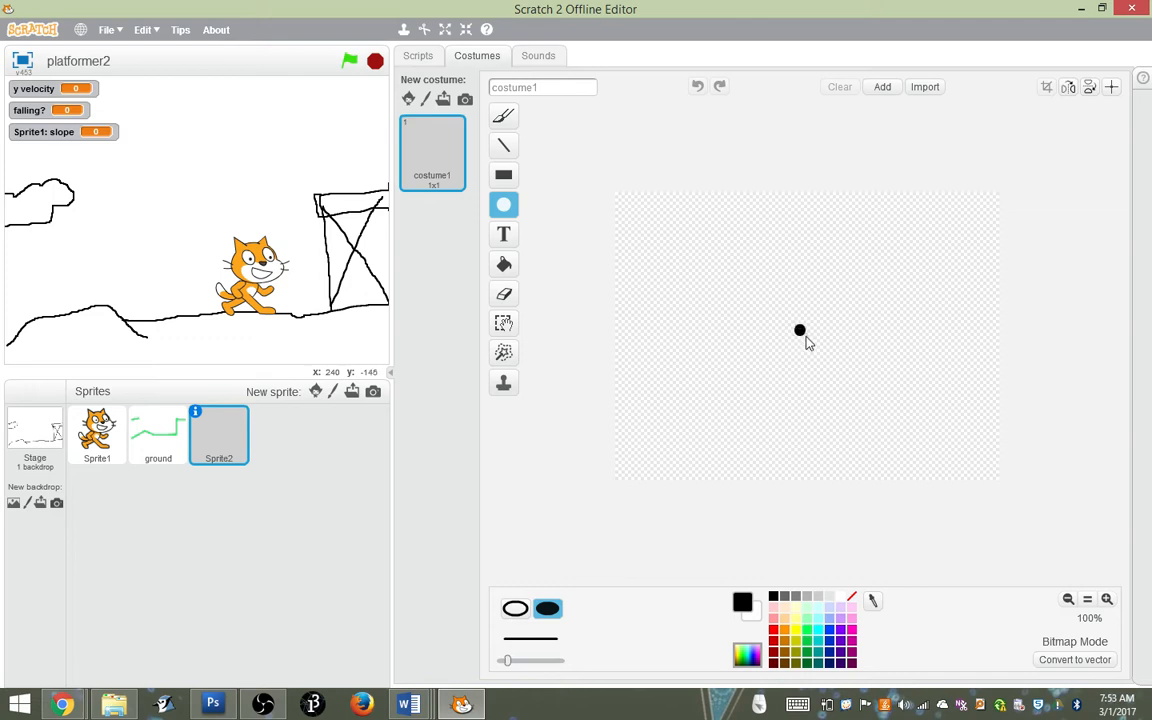
left_click_drag(818, 354, 818, 350)
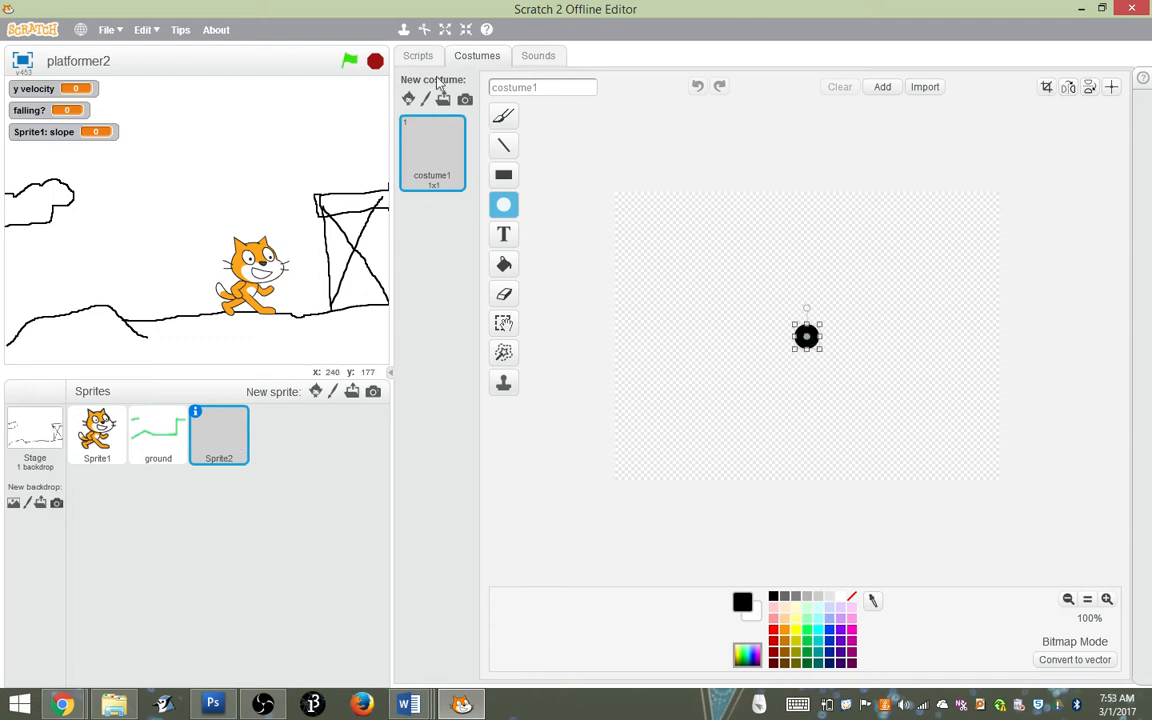
left_click(416, 56)
left_click_drag(136, 230, 367, 174)
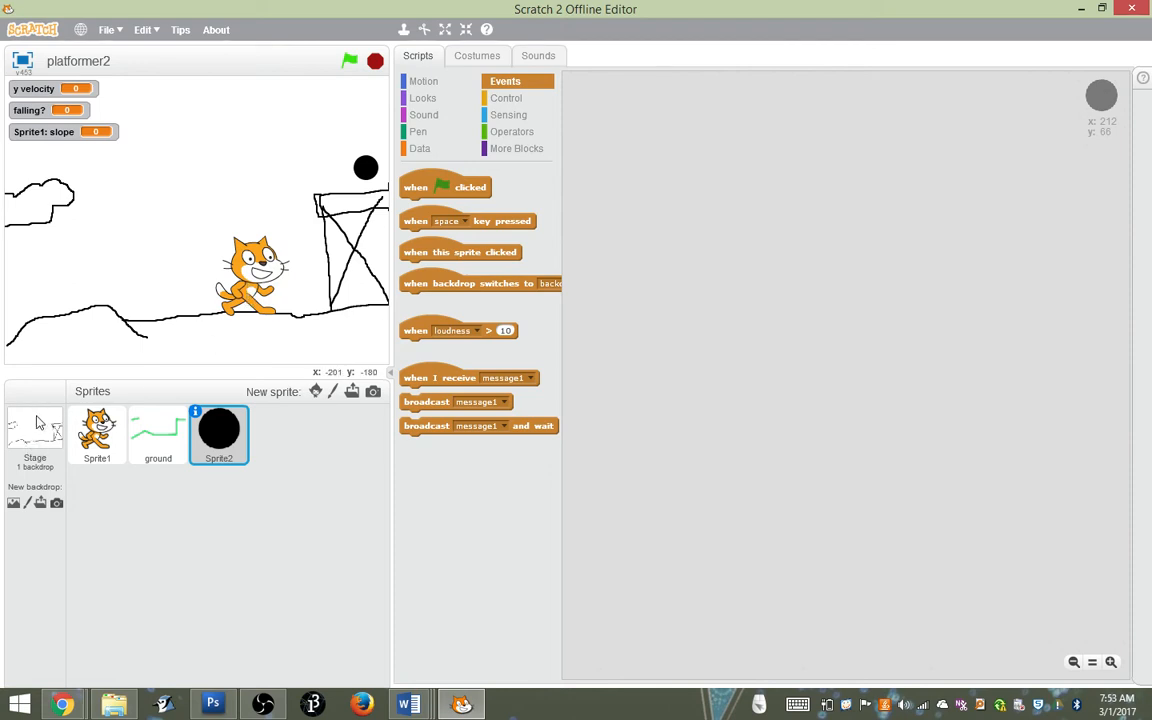
Compare the ground sprite's costume with the scene drawn on the stage backdrop
left_click(150, 452)
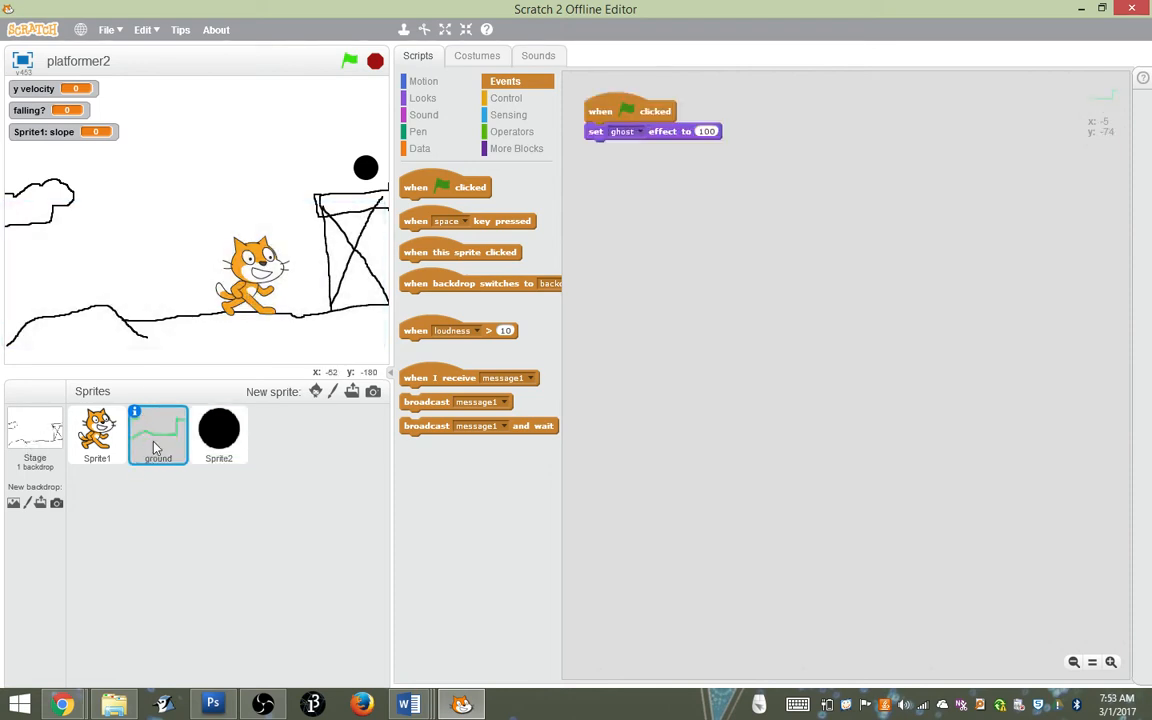
left_click(477, 55)
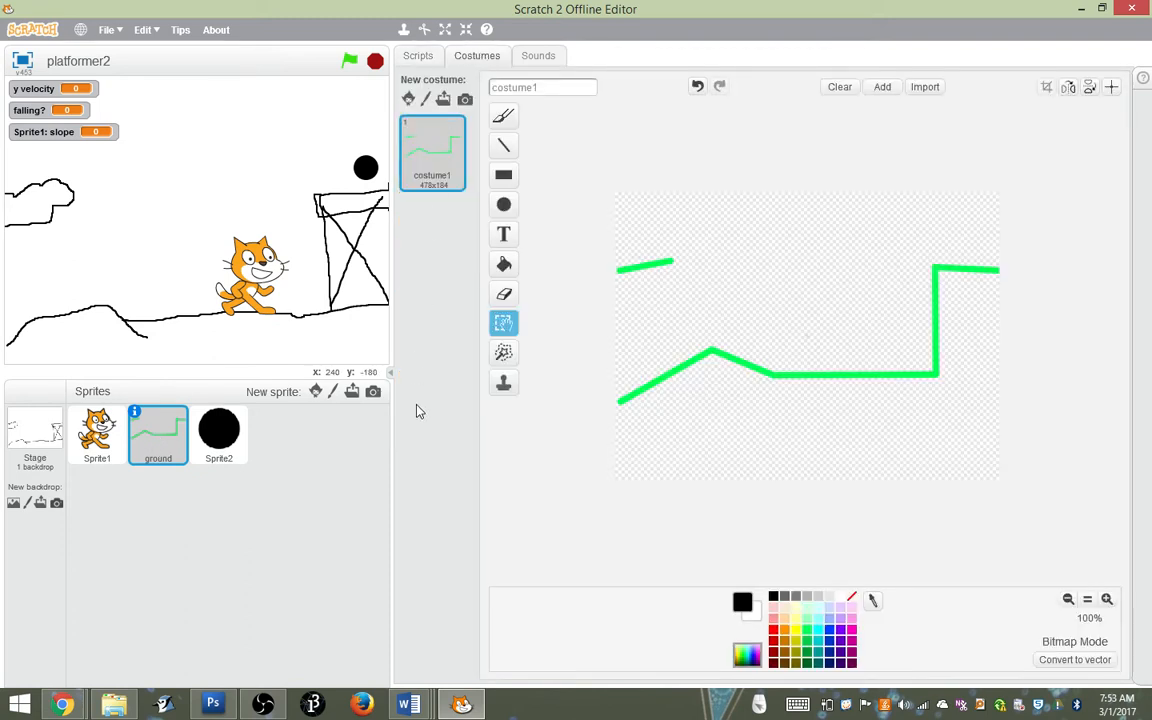
left_click(33, 435)
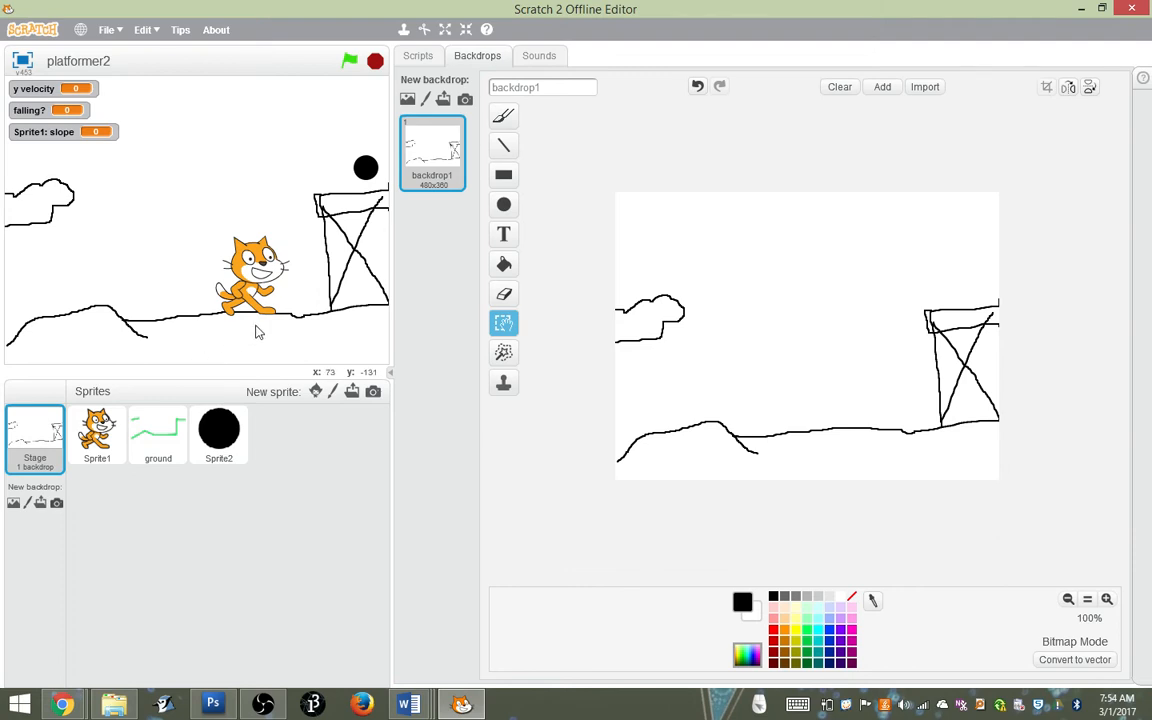
Start a script for the black circle sprite with a when green flag clicked block and a forever loop
left_click(218, 425)
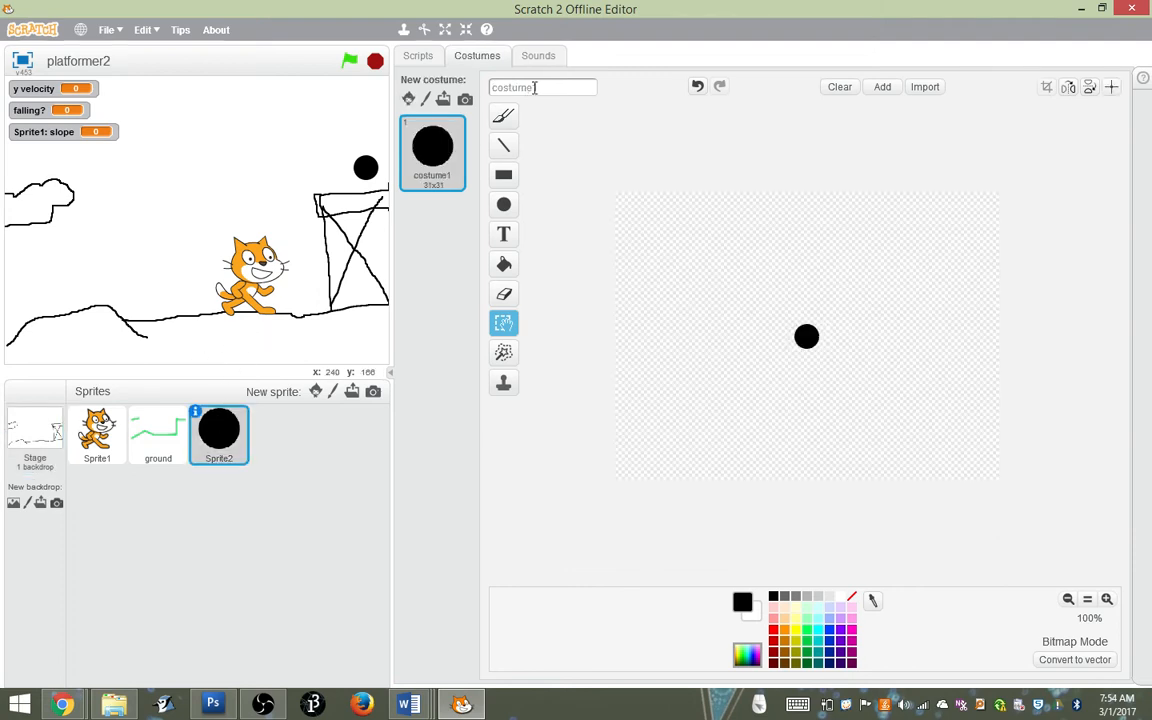
left_click(417, 56)
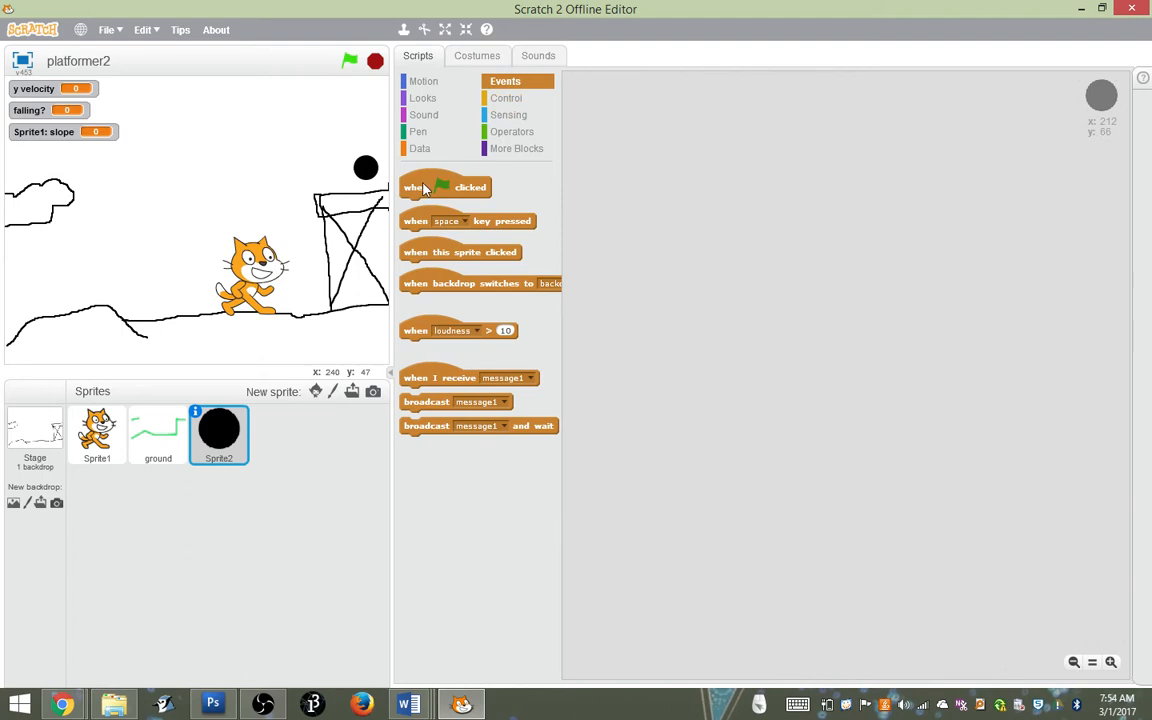
left_click_drag(425, 187, 622, 105)
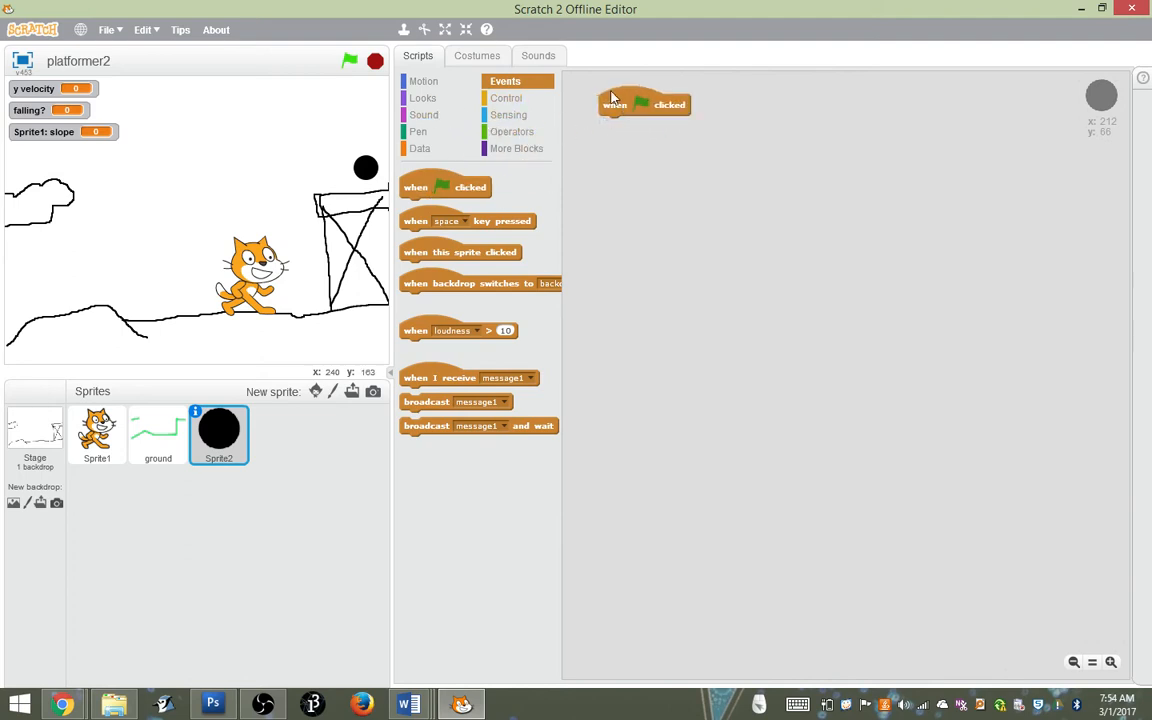
left_click(506, 98)
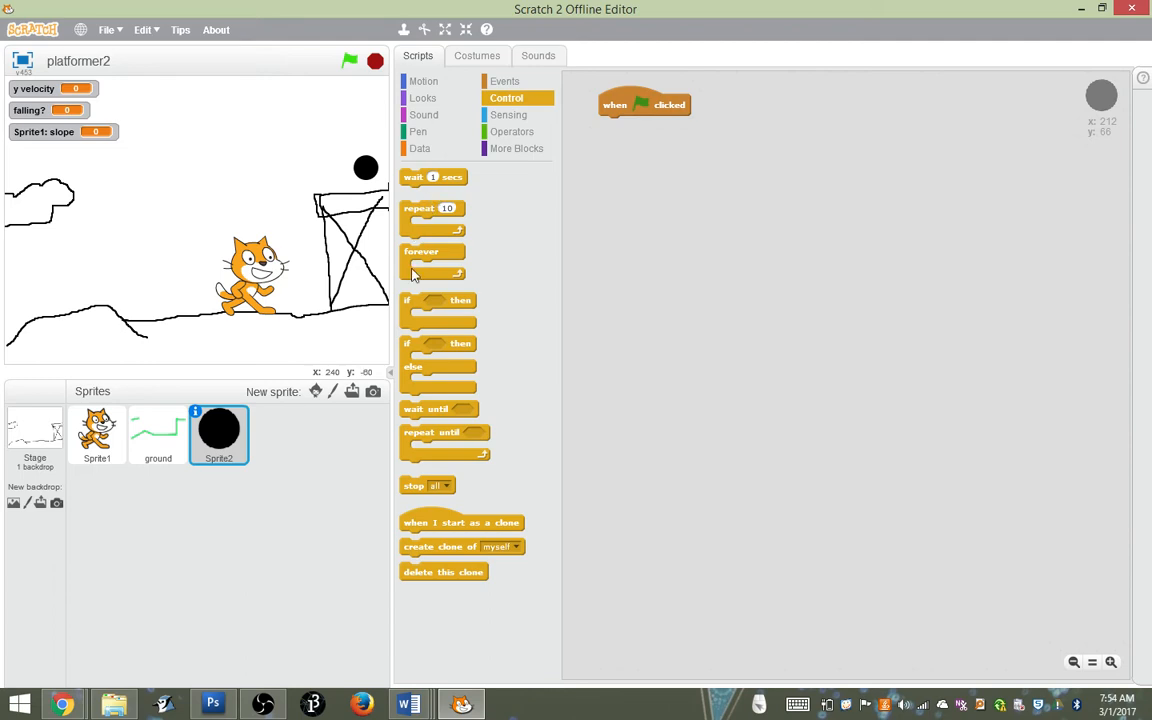
left_click_drag(410, 267, 610, 140)
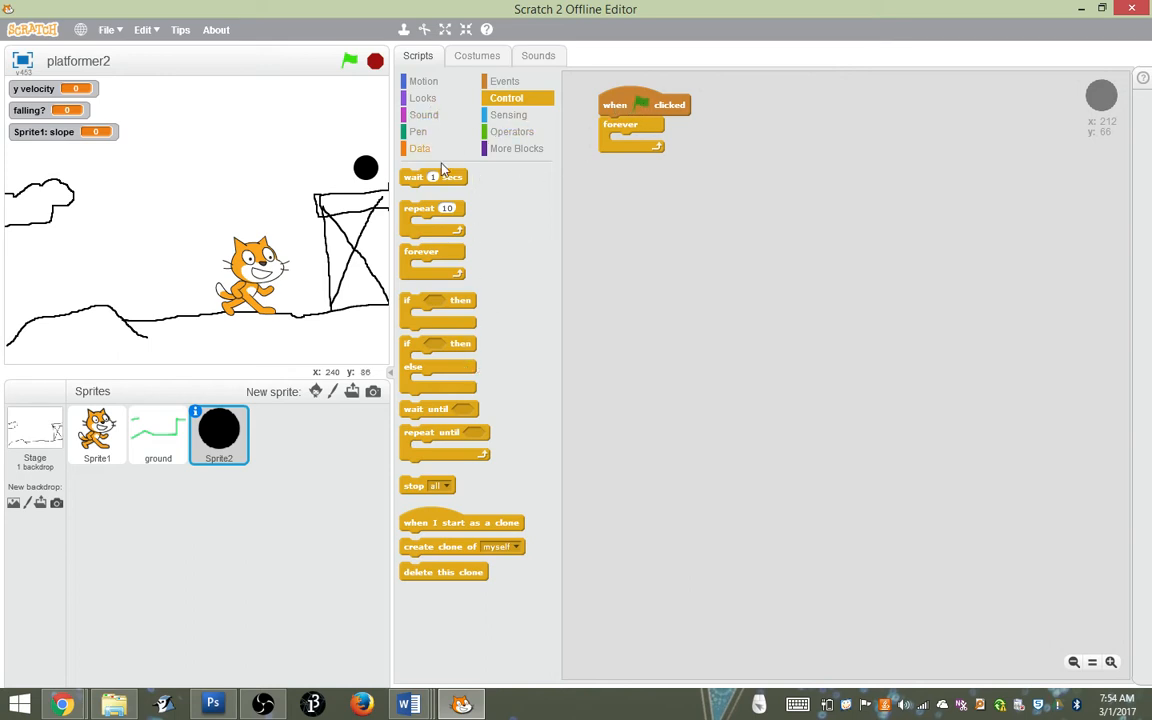
Add an if-then block inside the forever loop with the condition touching Sprite1
left_click_drag(410, 305, 621, 145)
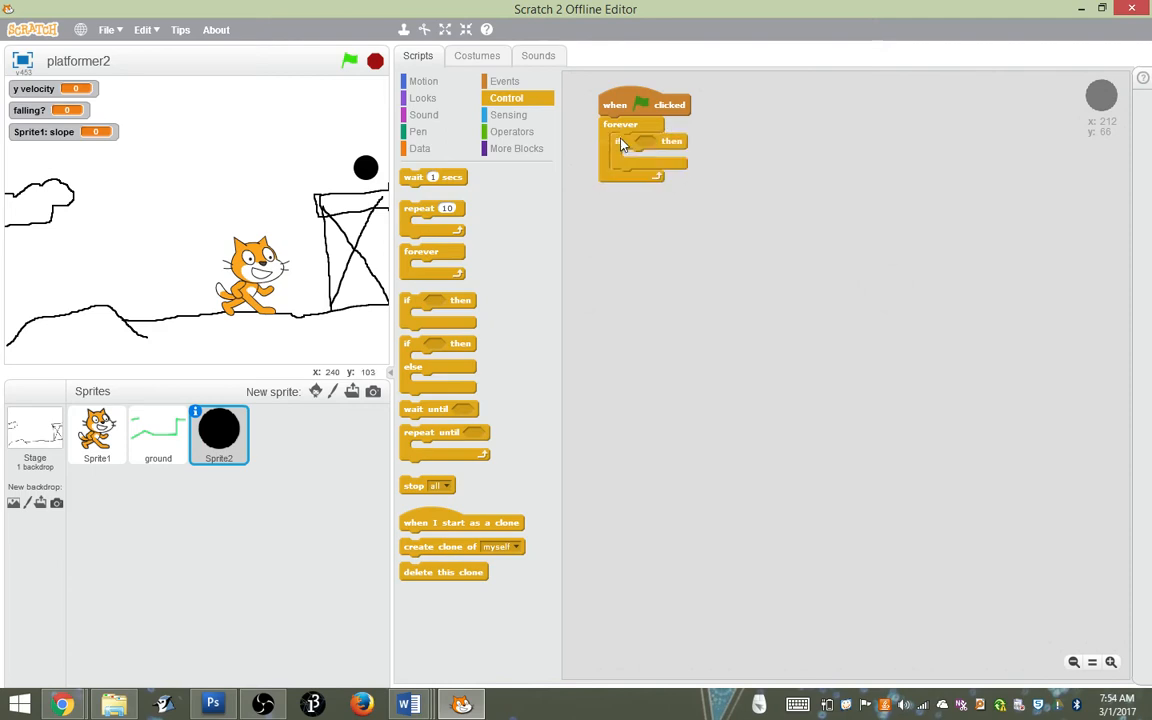
left_click(505, 116)
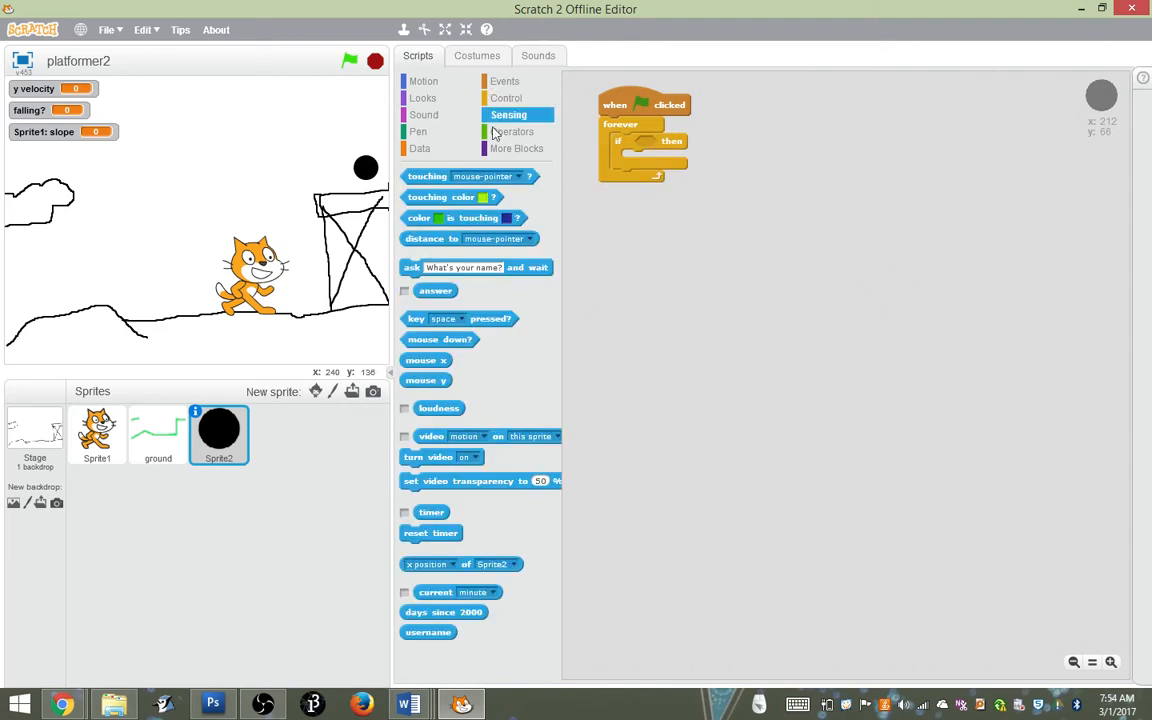
left_click_drag(421, 176, 662, 147)
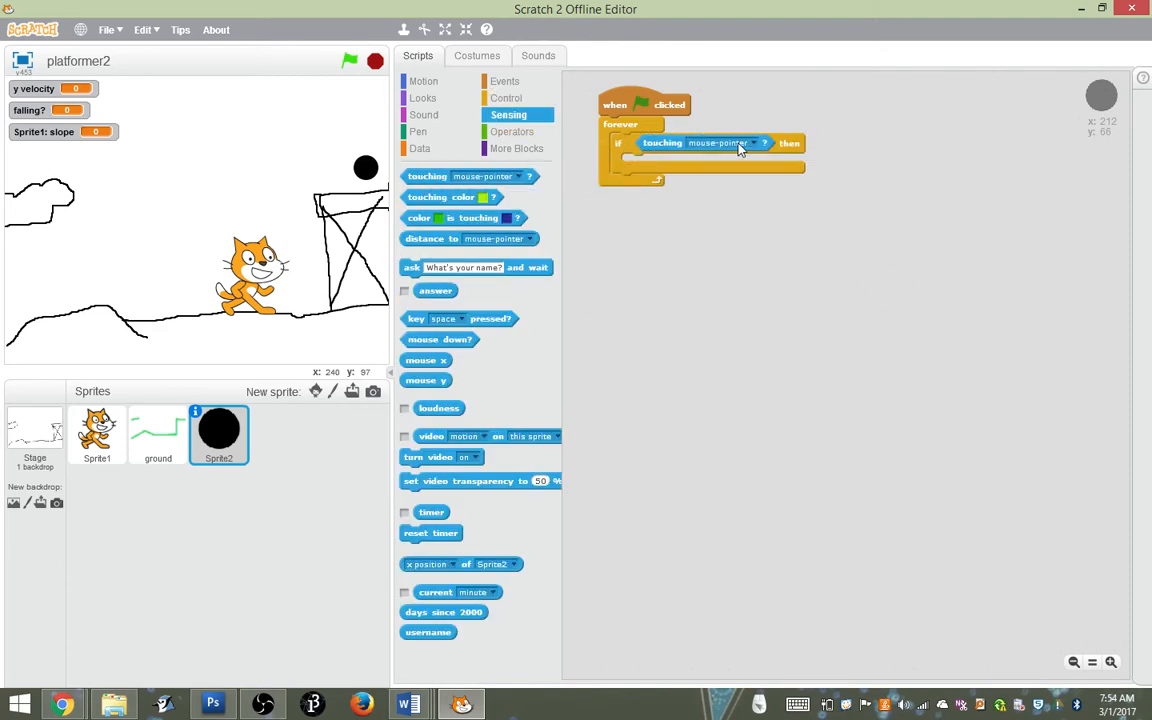
left_click(758, 146)
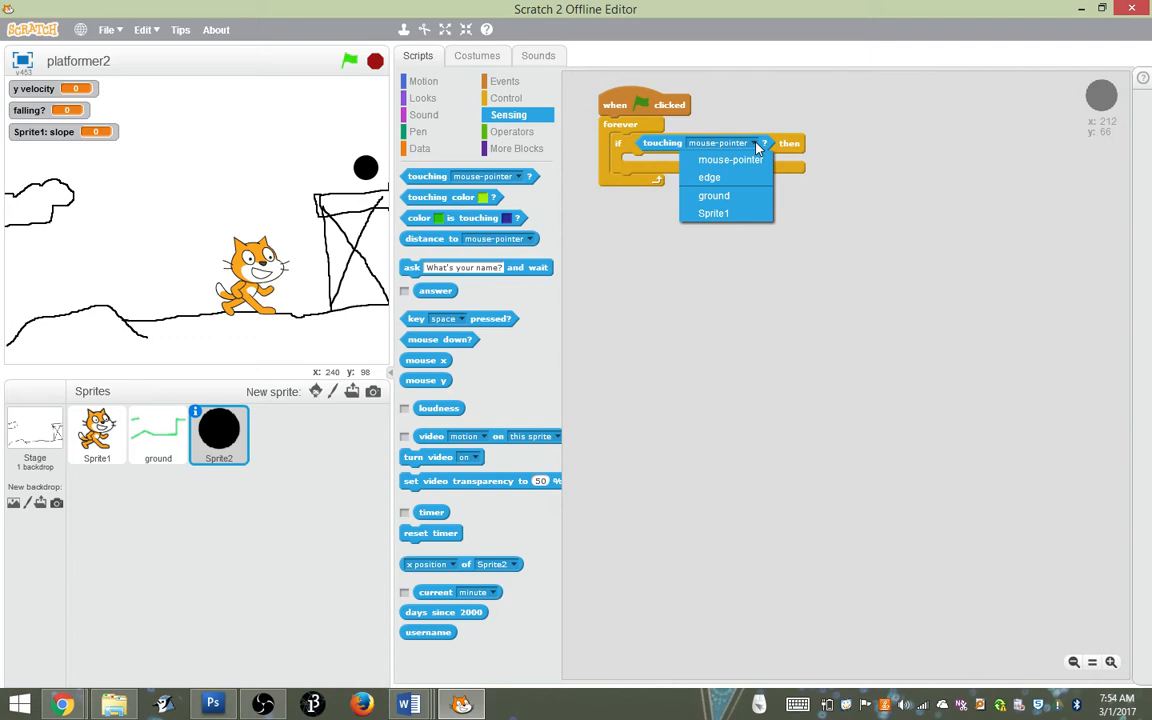
left_click(738, 214)
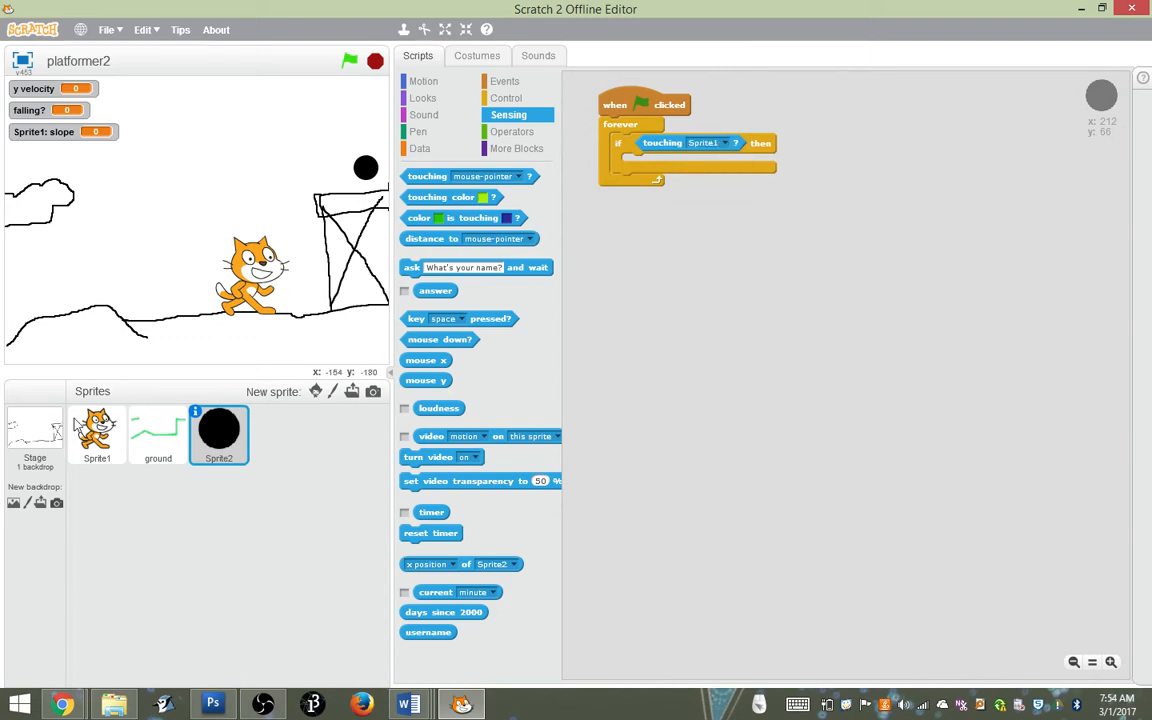
Rename the cat sprite as Character
left_click(82, 428)
left_click(75, 413)
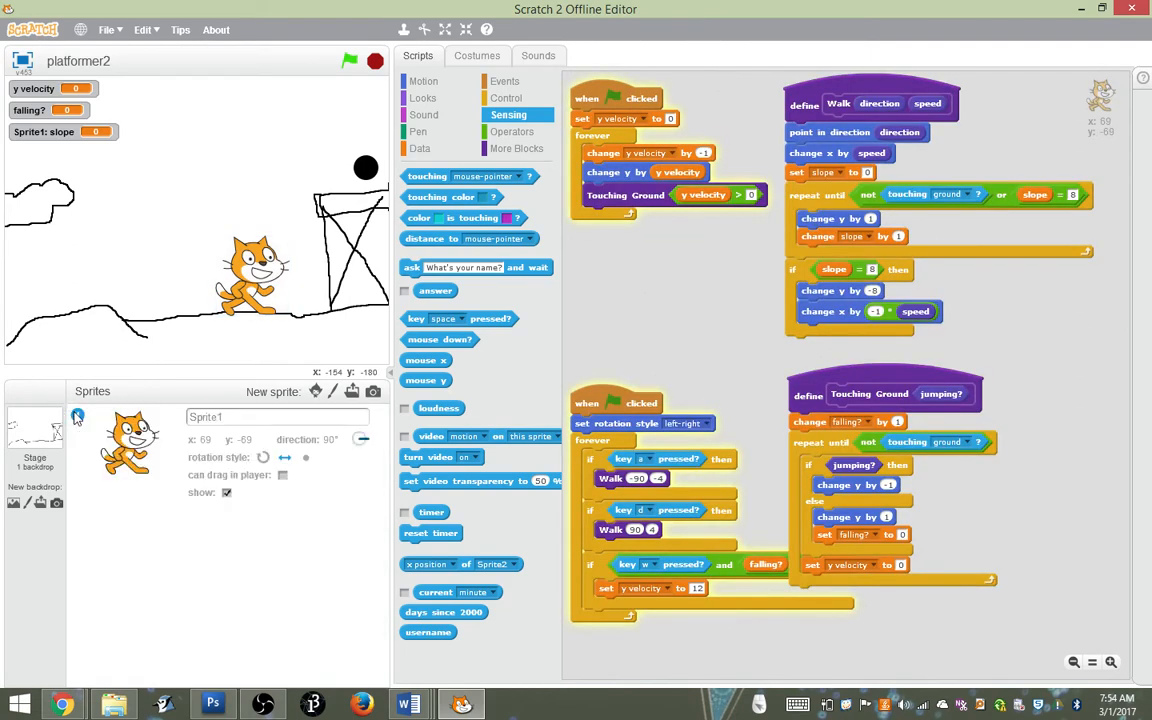
left_click(229, 416)
type("Cha")
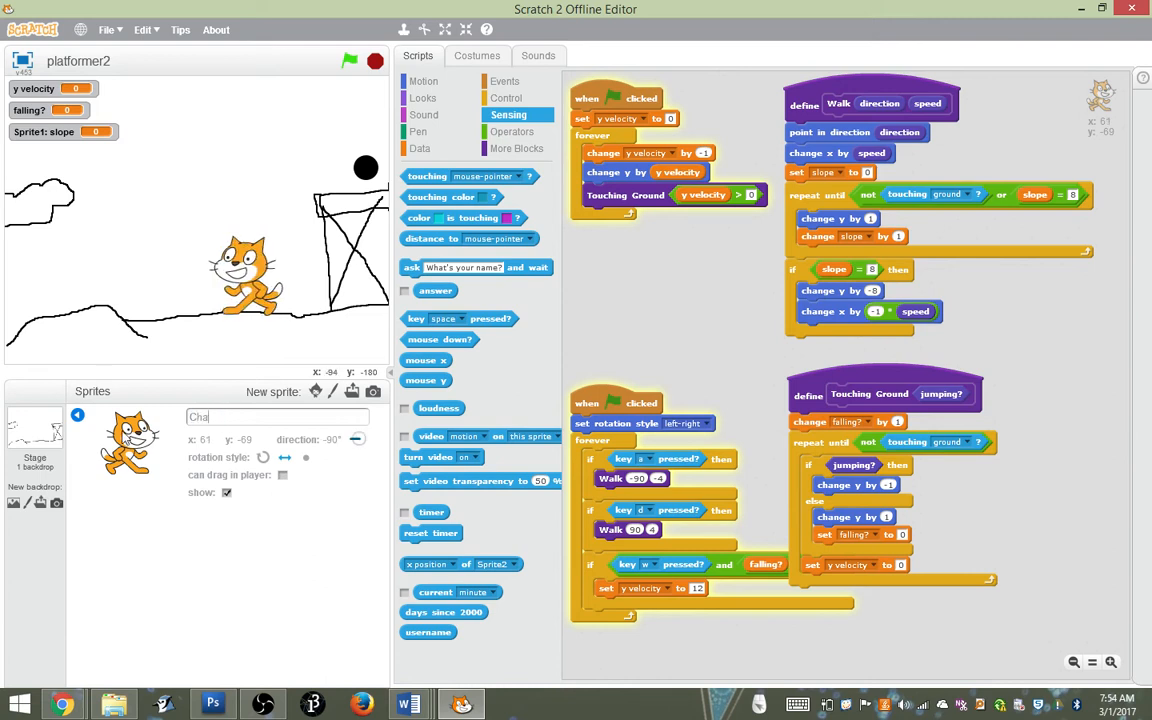
type("rafter")
key("Return")
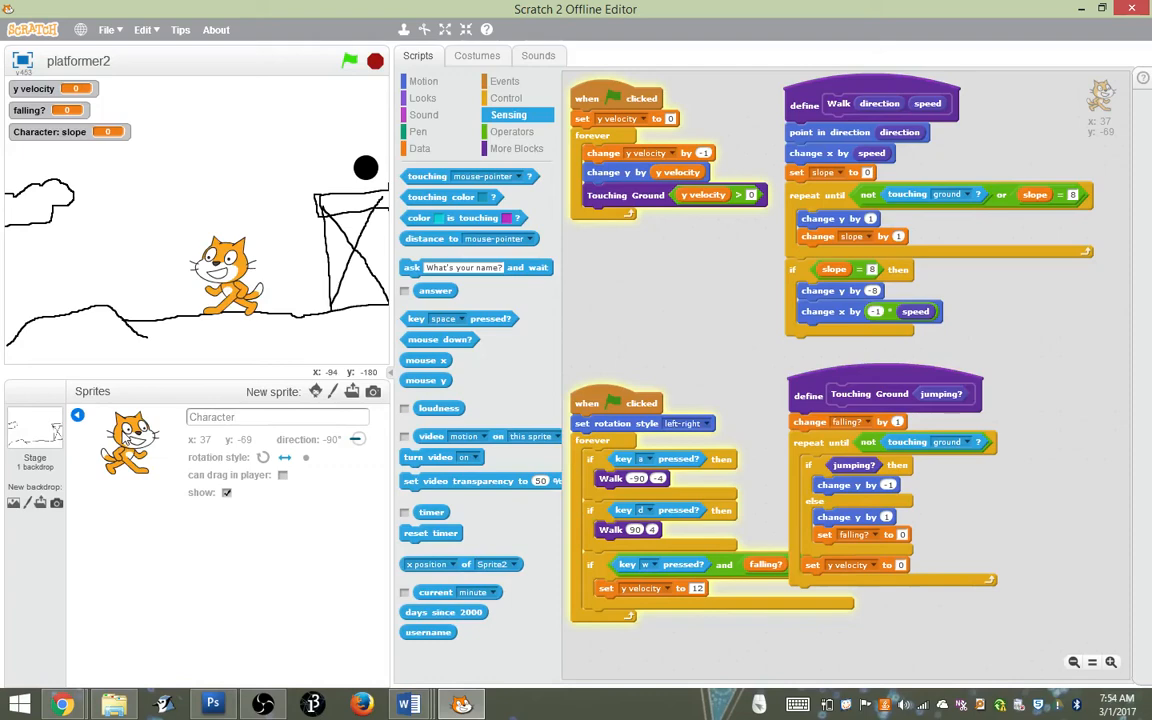
left_click(77, 414)
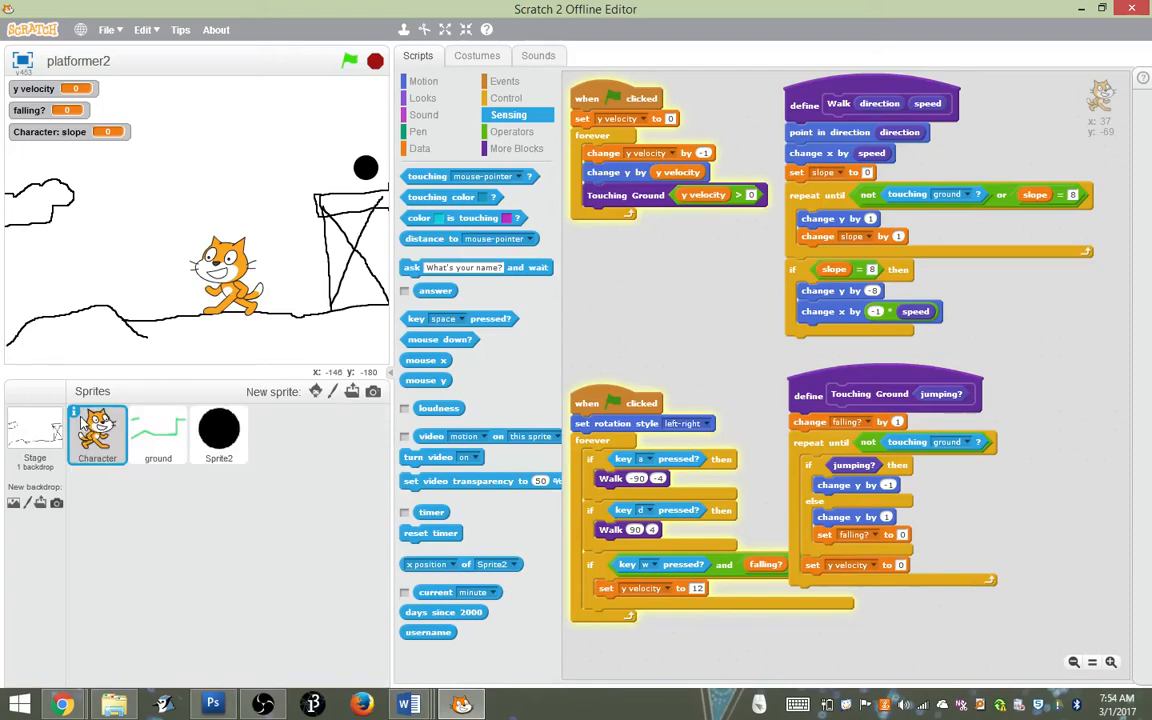
Nest a second if-then block inside the touching Character condition of the black circle sprite's script
left_click(218, 432)
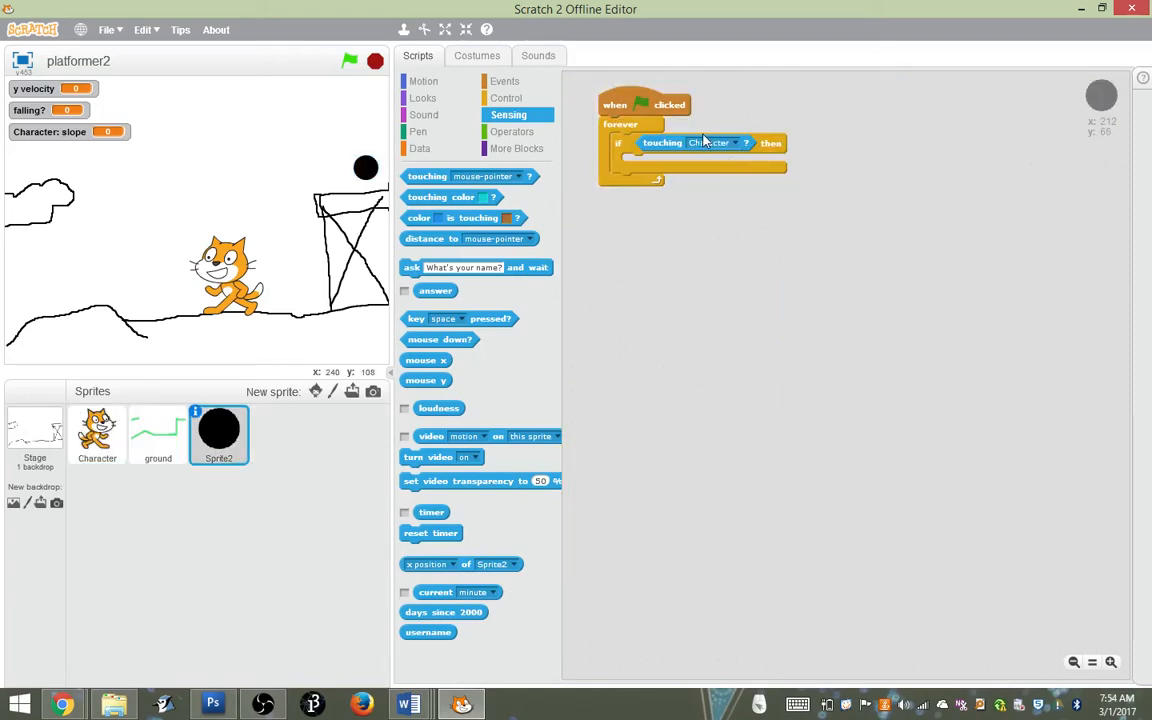
key("super+plus")
key("super+plus")
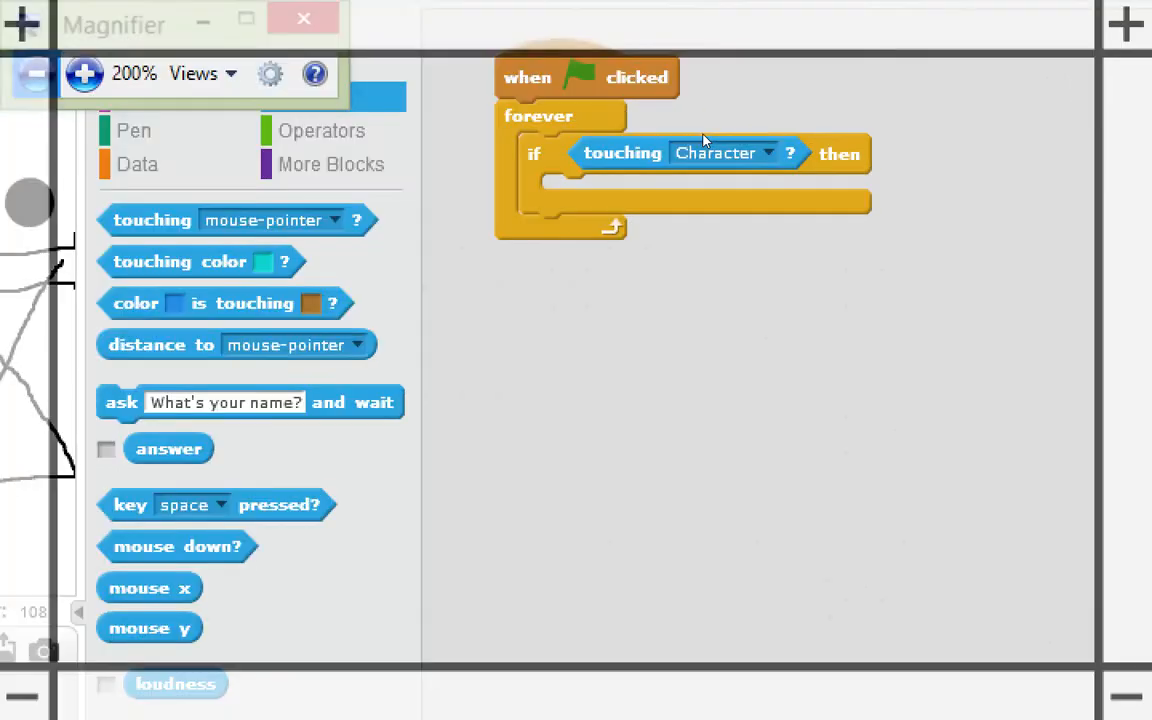
key("super+plus")
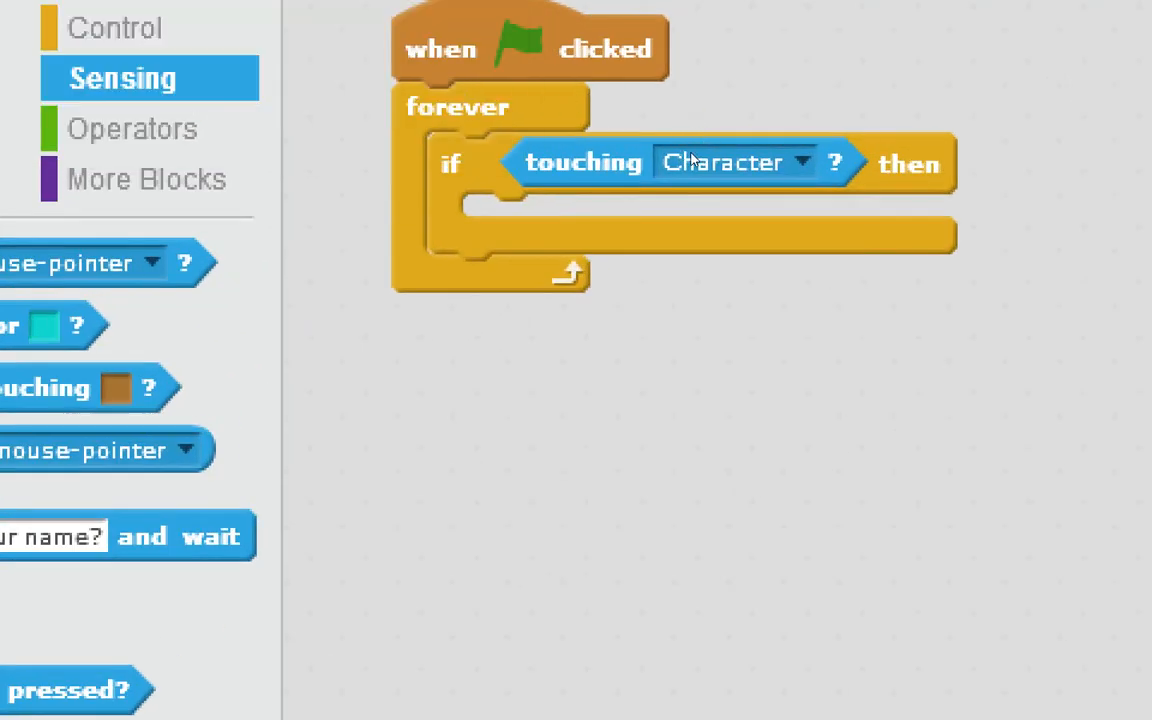
key("super+Escape")
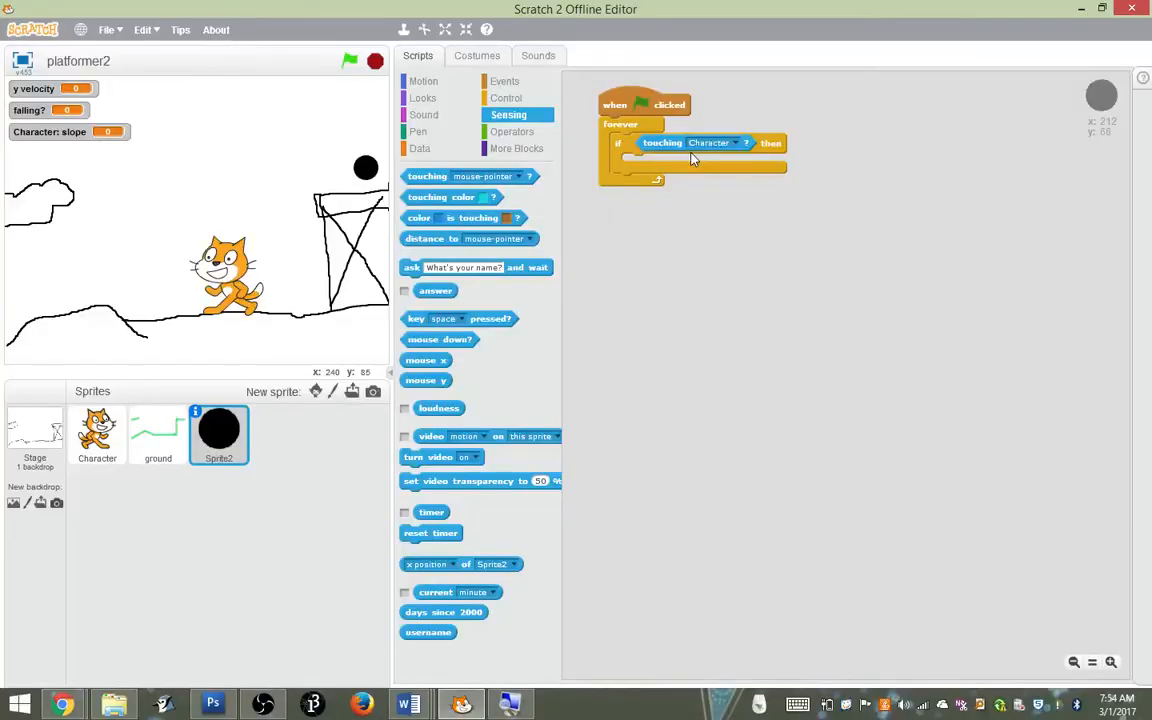
left_click(531, 99)
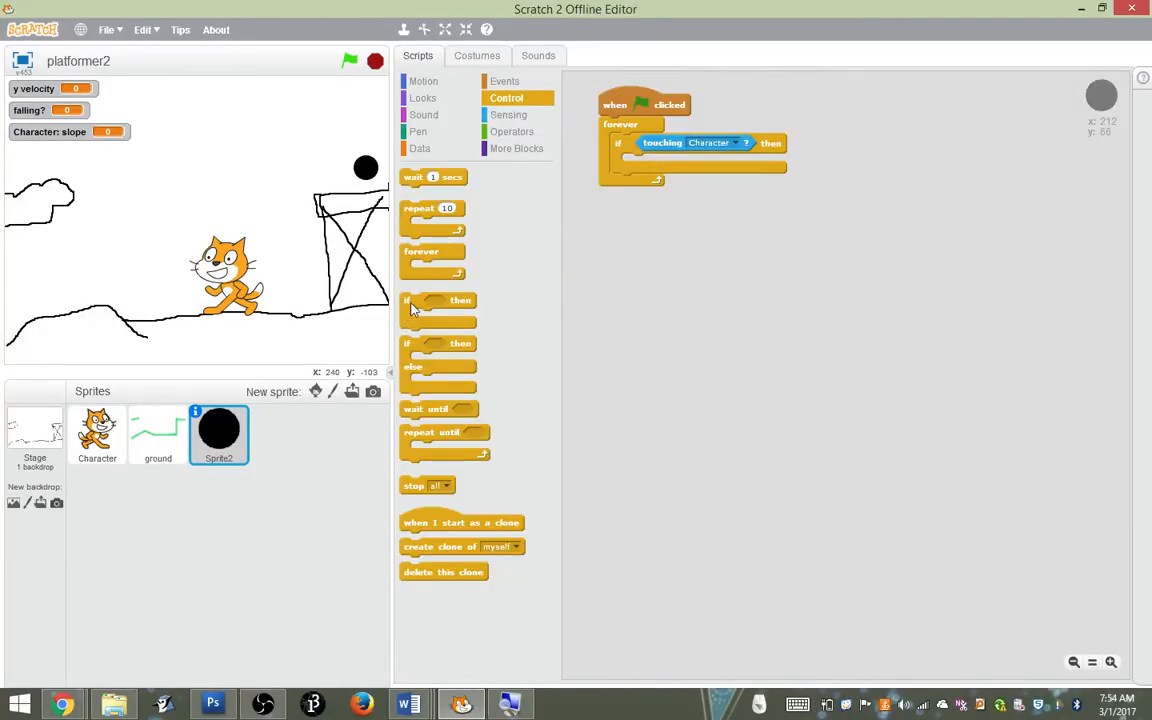
left_click_drag(409, 316, 640, 178)
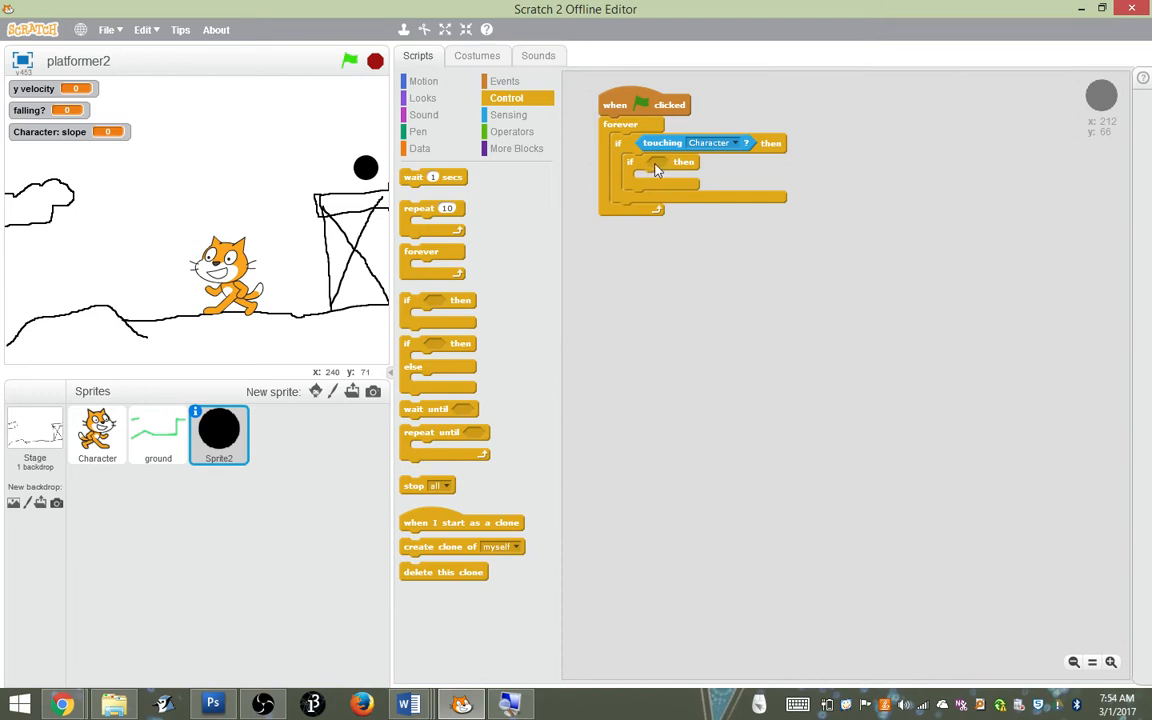
Give the inner if-then block an equals condition with backdrop name as its first operand
left_click(507, 115)
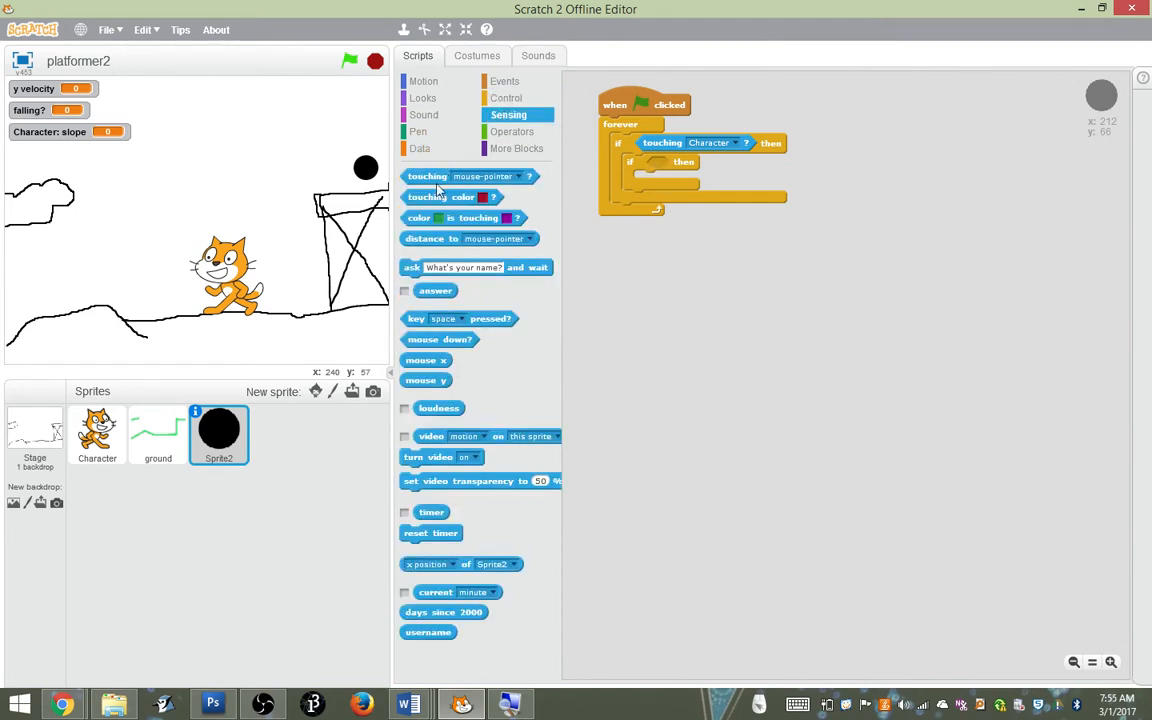
left_click(422, 98)
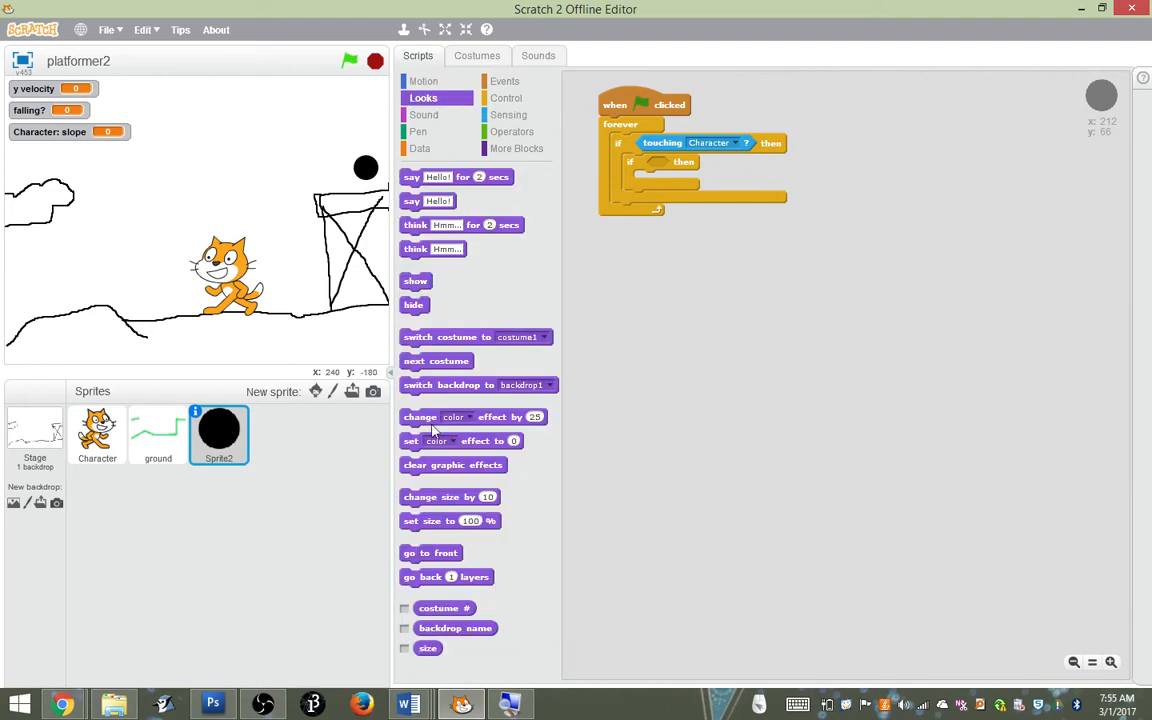
left_click_drag(479, 633, 733, 318)
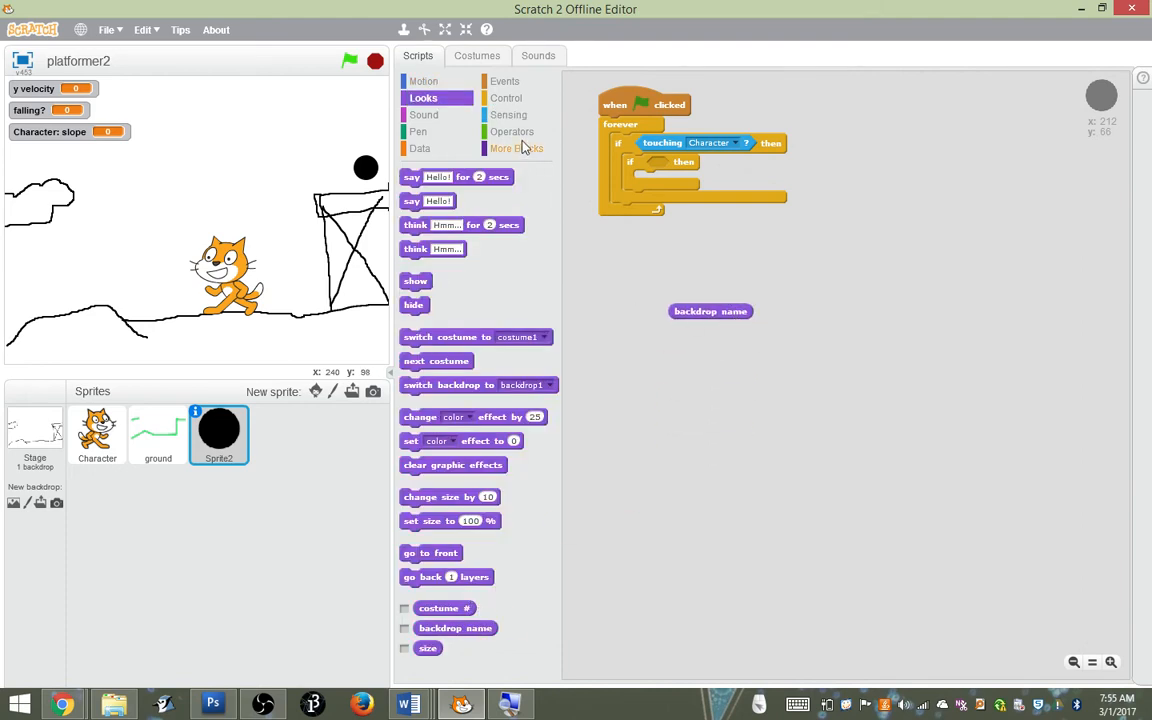
left_click(490, 131)
left_click_drag(432, 297, 678, 174)
left_click_drag(705, 313, 680, 168)
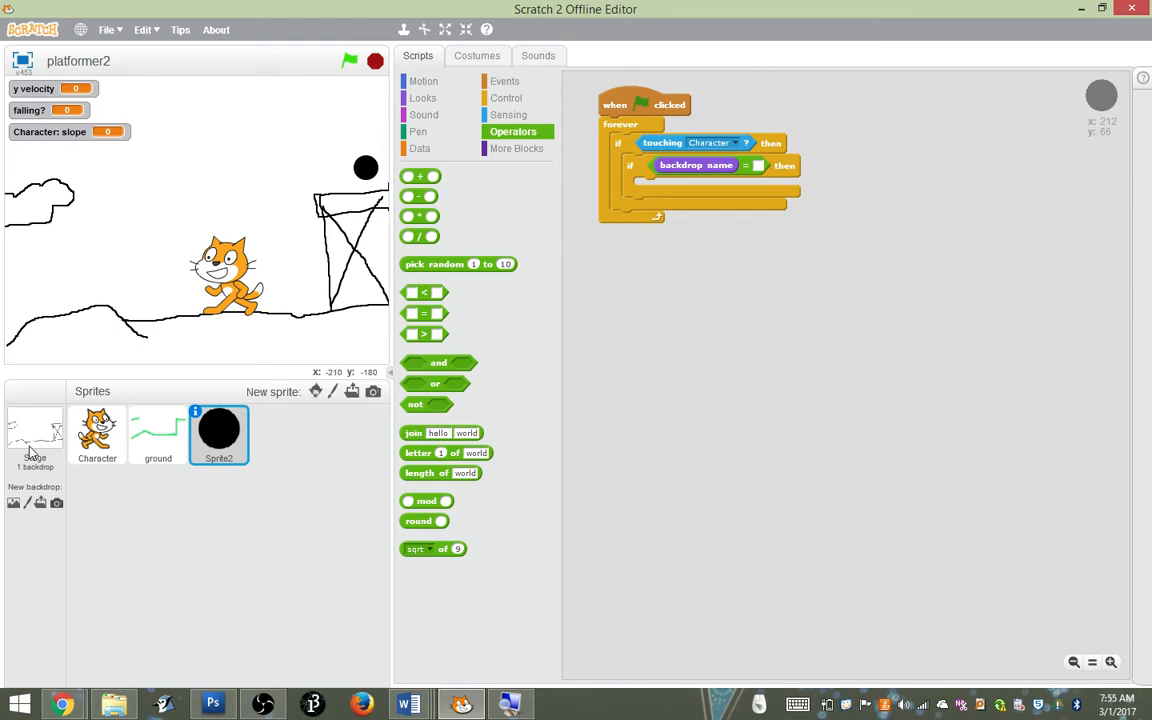
Rename the stage's existing backdrop as Ugly Land
left_click(29, 406)
left_click(472, 55)
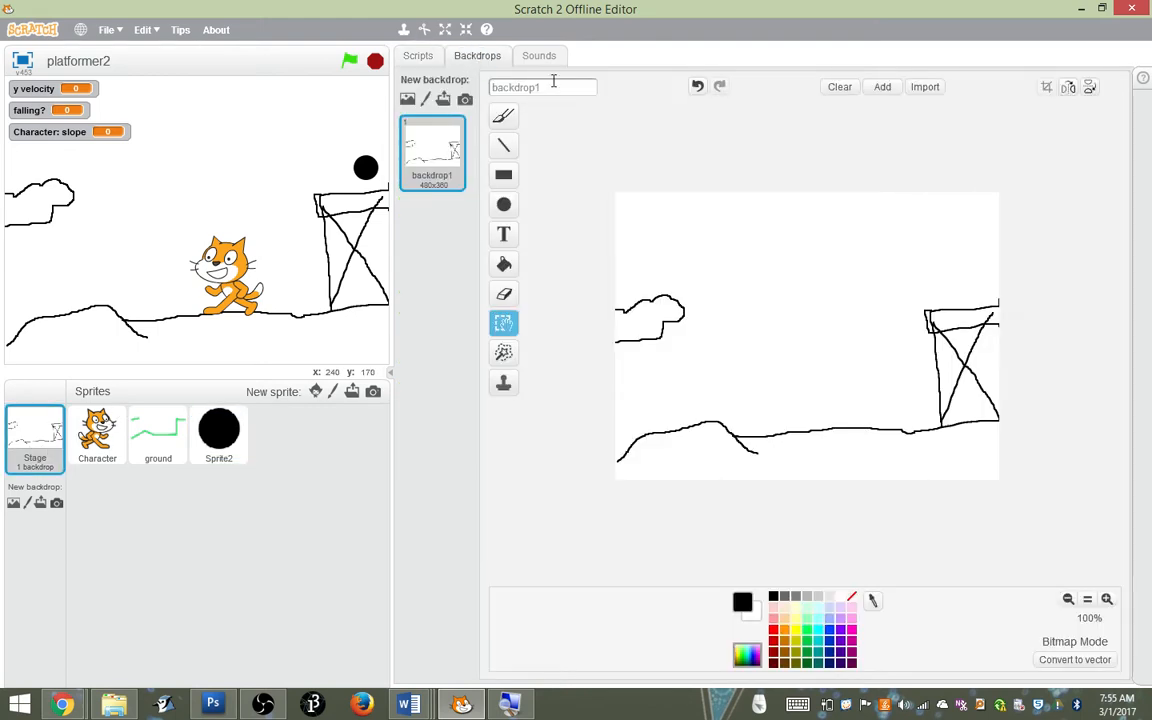
left_click_drag(558, 88, 427, 101)
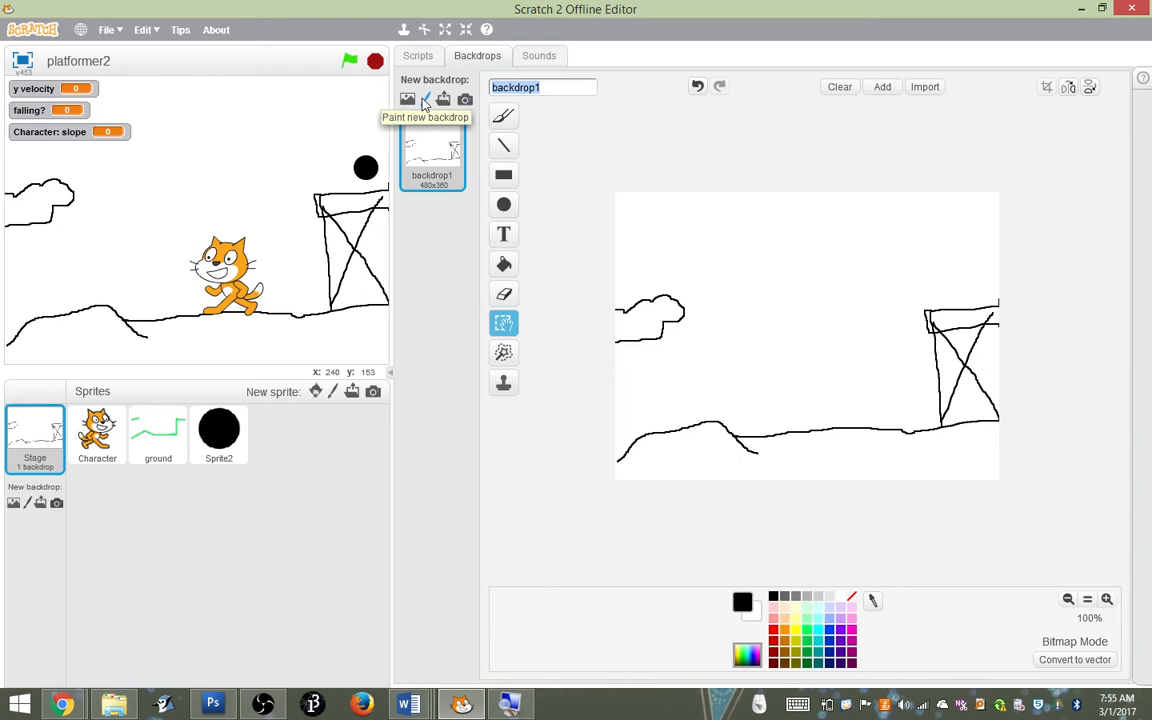
type("Ugly Land")
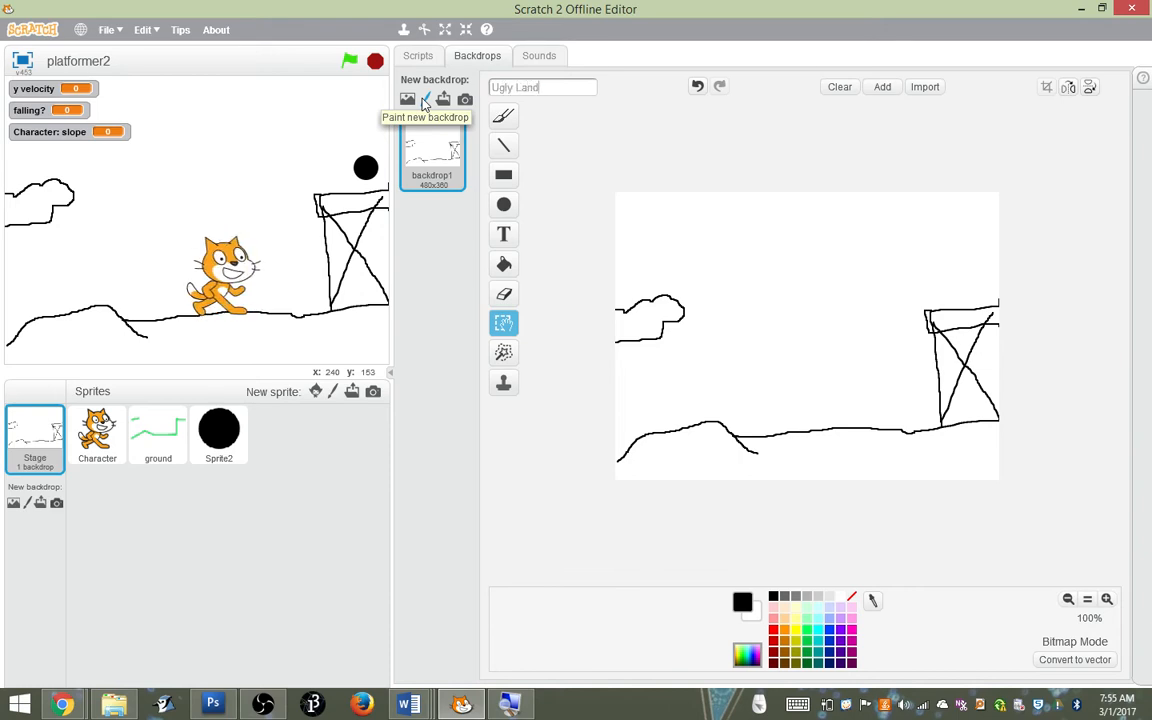
left_click(566, 162)
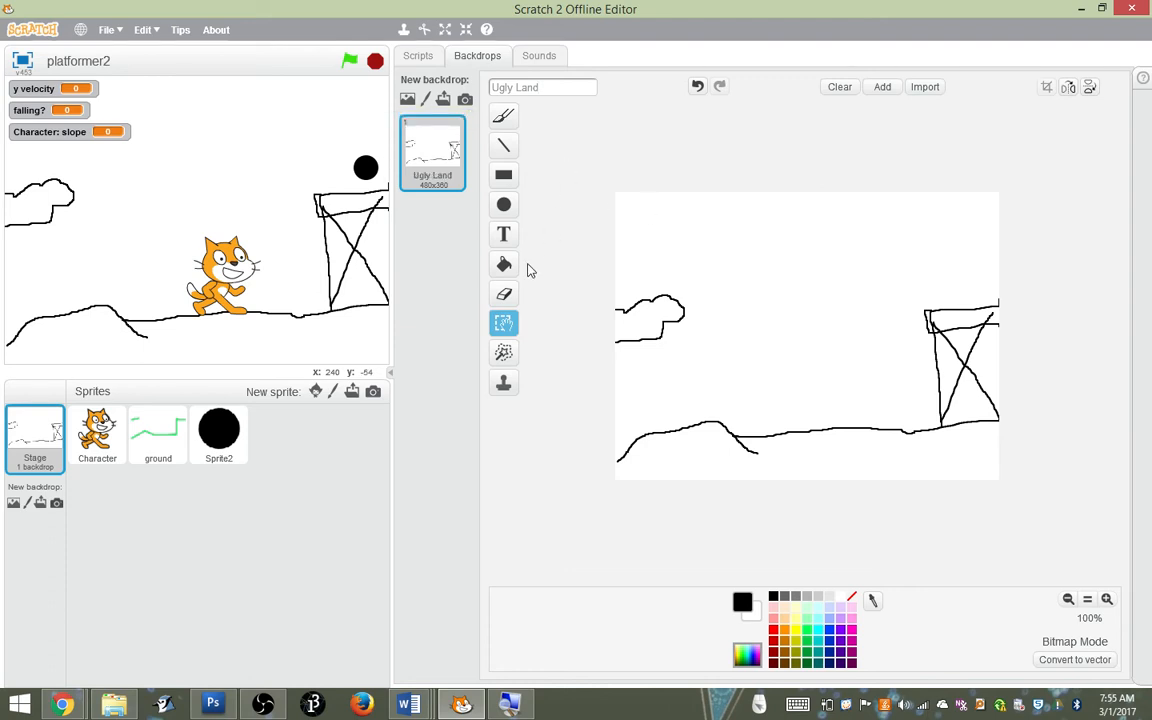
Complete the black circle's inner condition as backdrop name = Ugly Land and put a switch backdrop block inside it
left_click(226, 430)
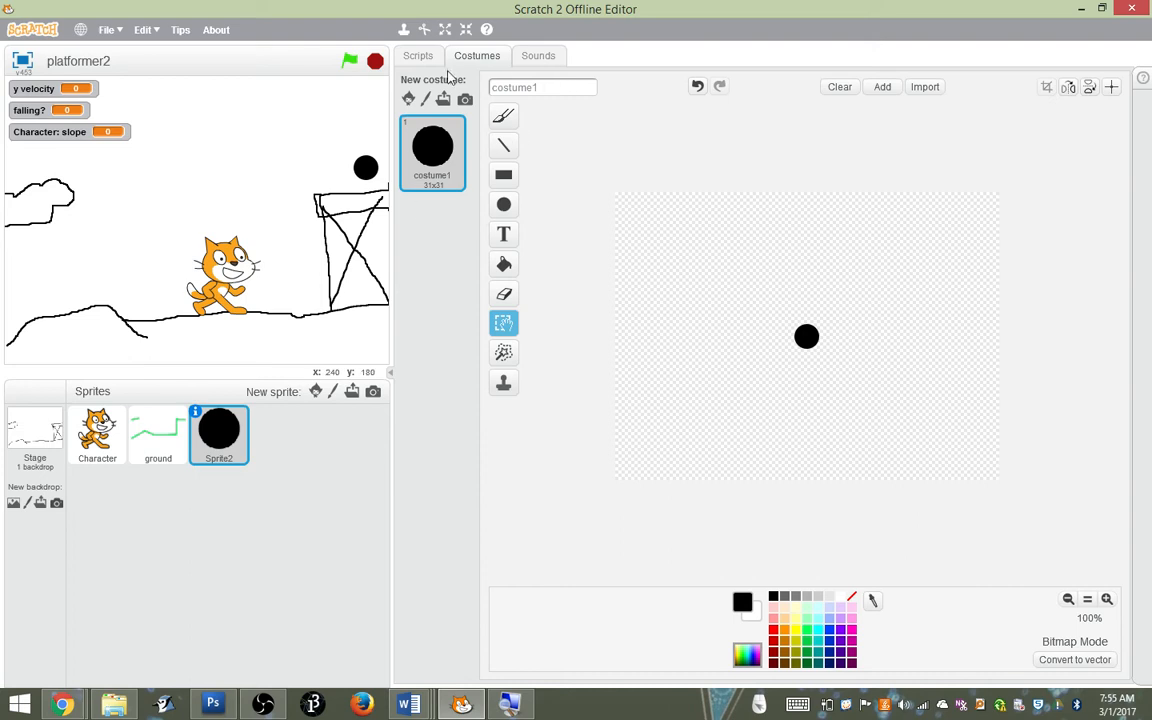
left_click(418, 56)
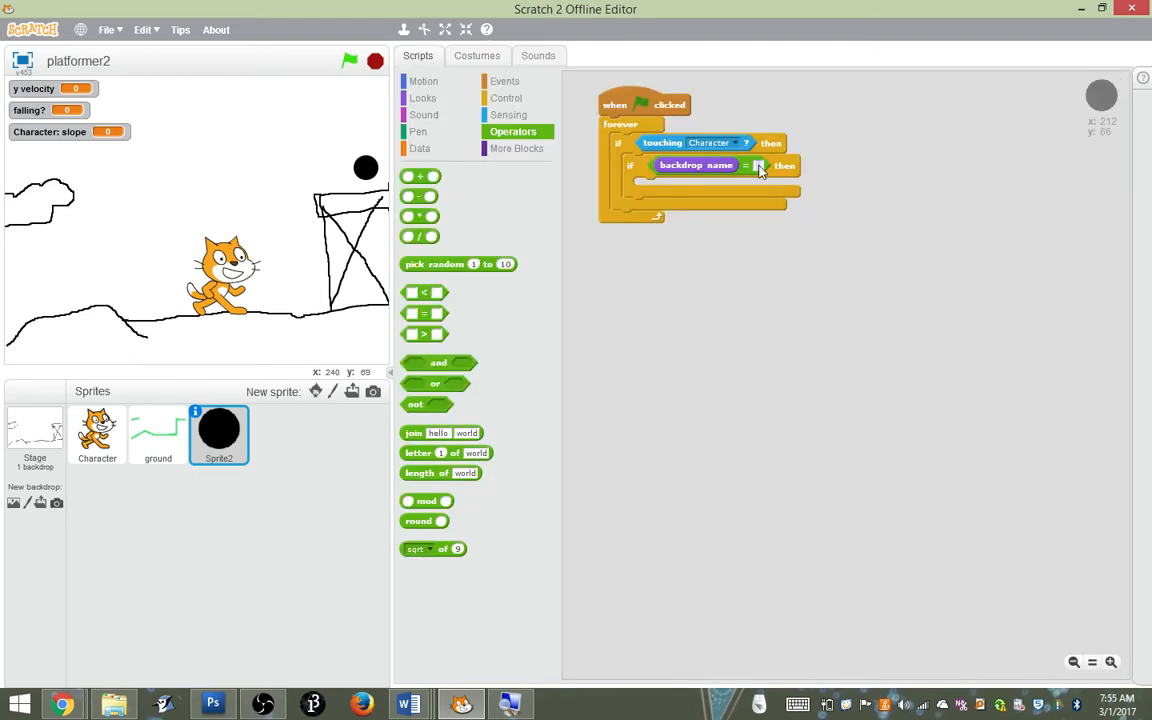
type("Ugly Land")
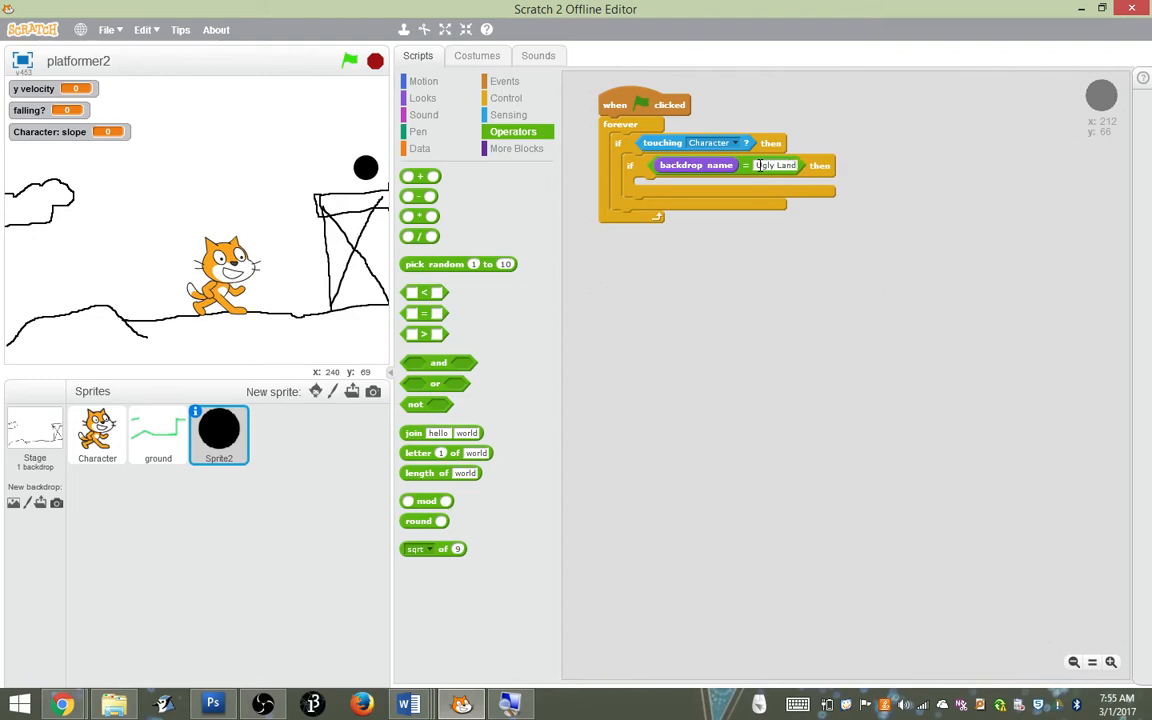
left_click(738, 223)
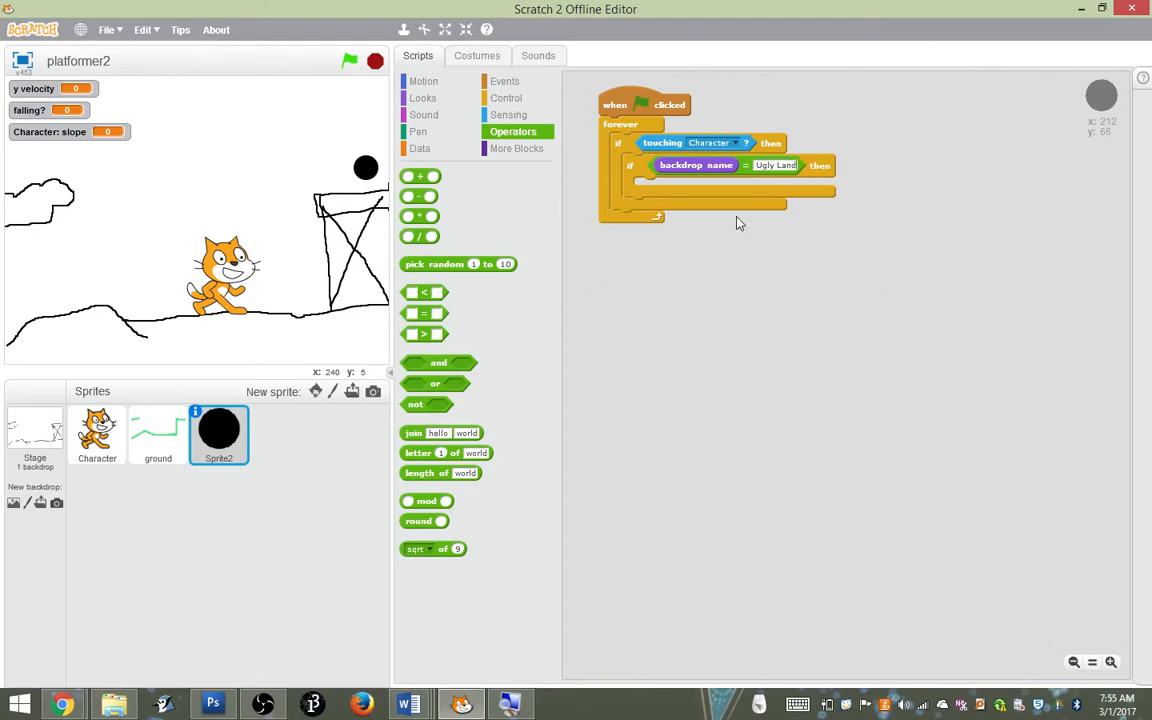
left_click(429, 101)
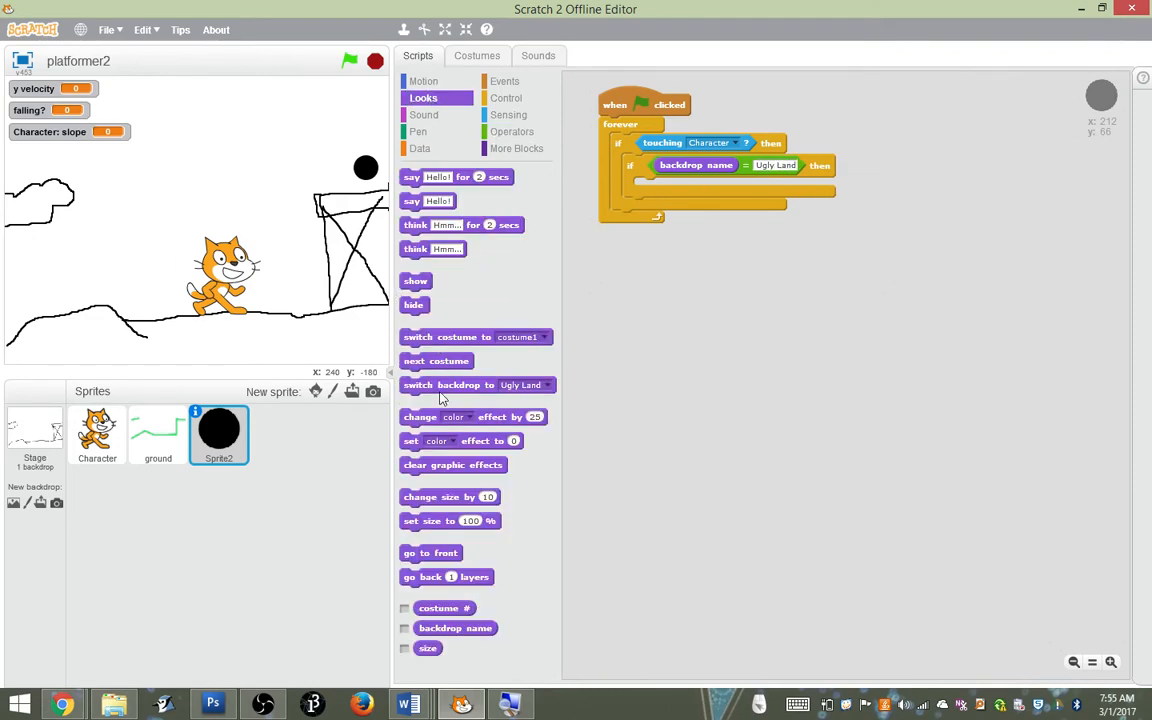
left_click_drag(443, 396, 680, 198)
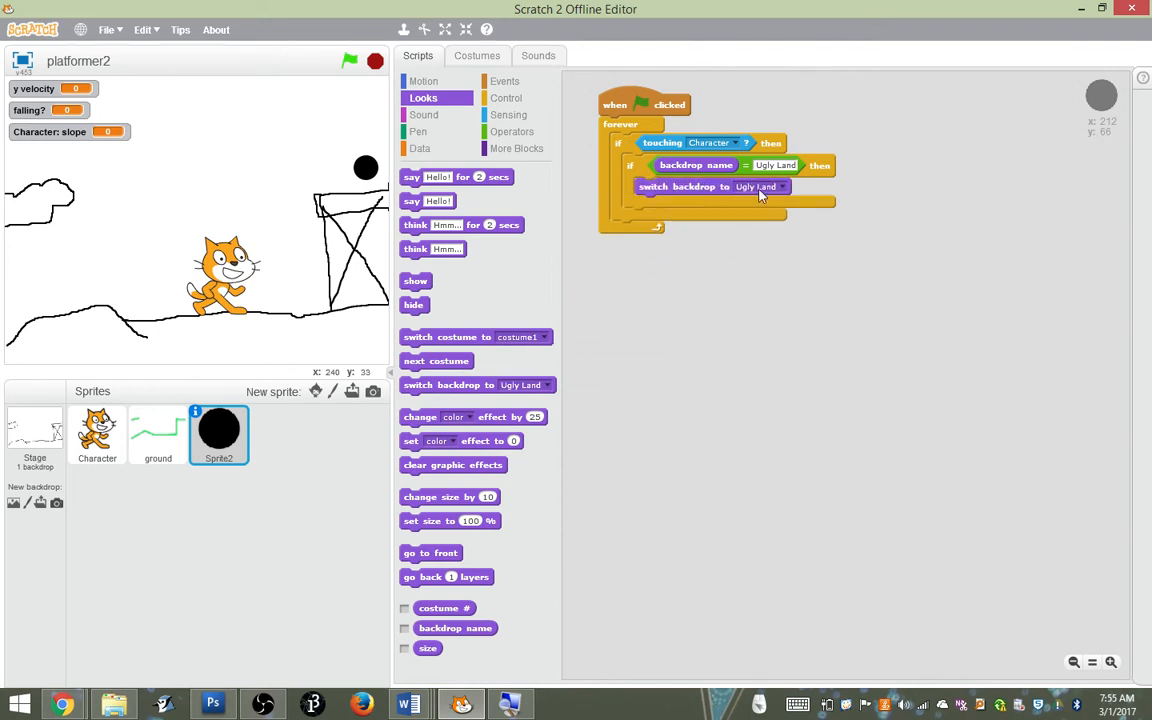
Add a new blank backdrop to the stage and name it Cliff Land
left_click(40, 412)
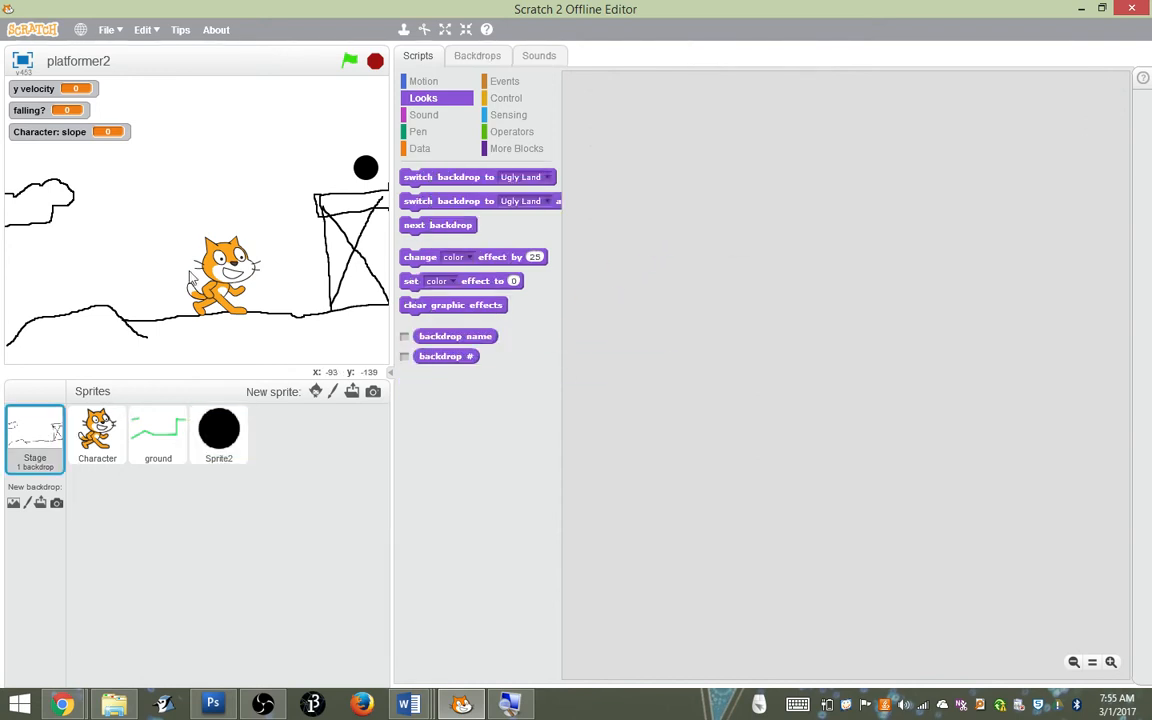
left_click(480, 57)
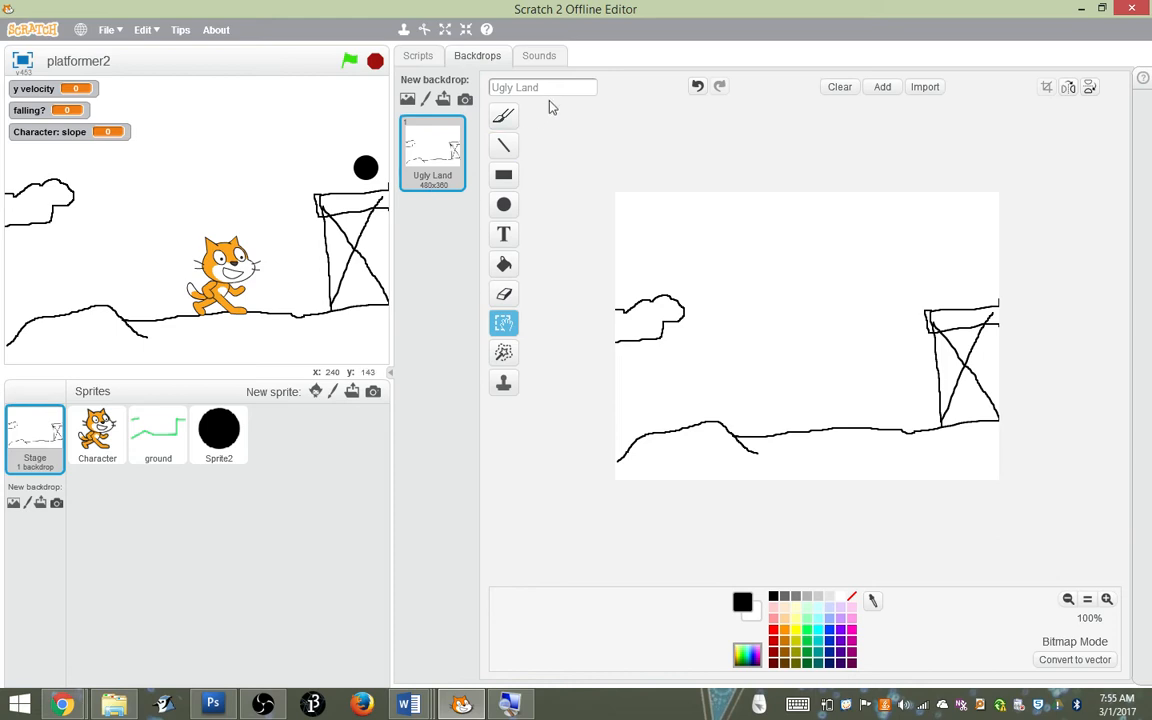
left_click(432, 104)
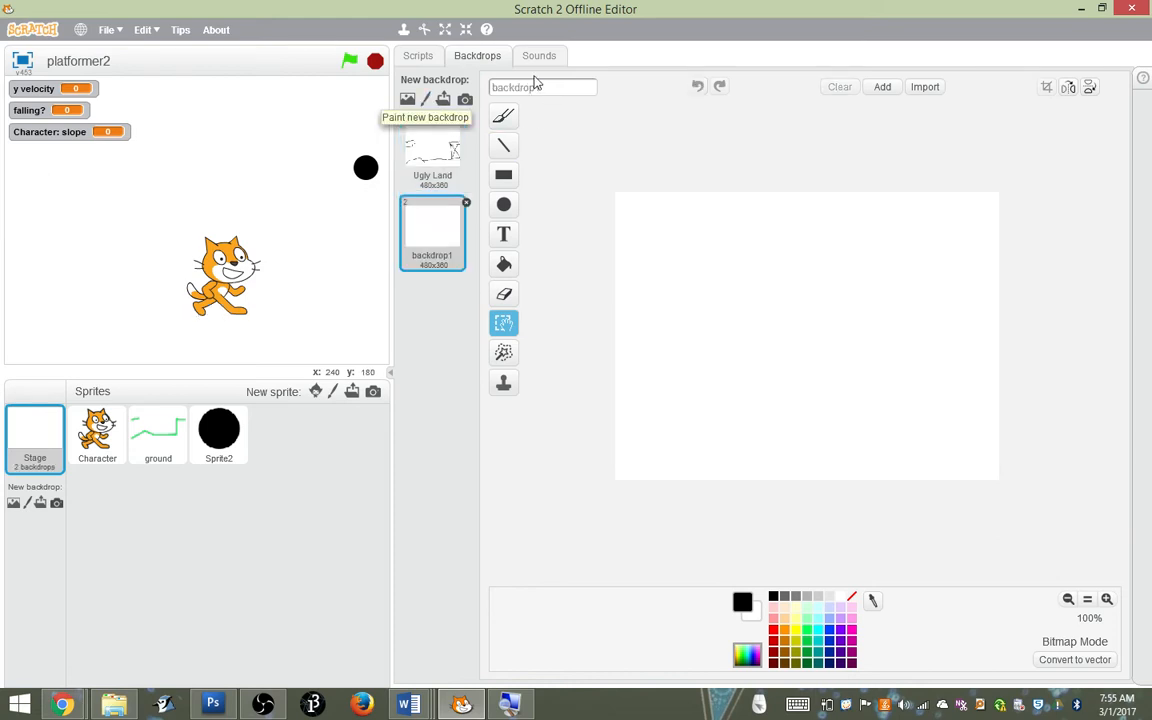
left_click_drag(505, 80, 390, 77)
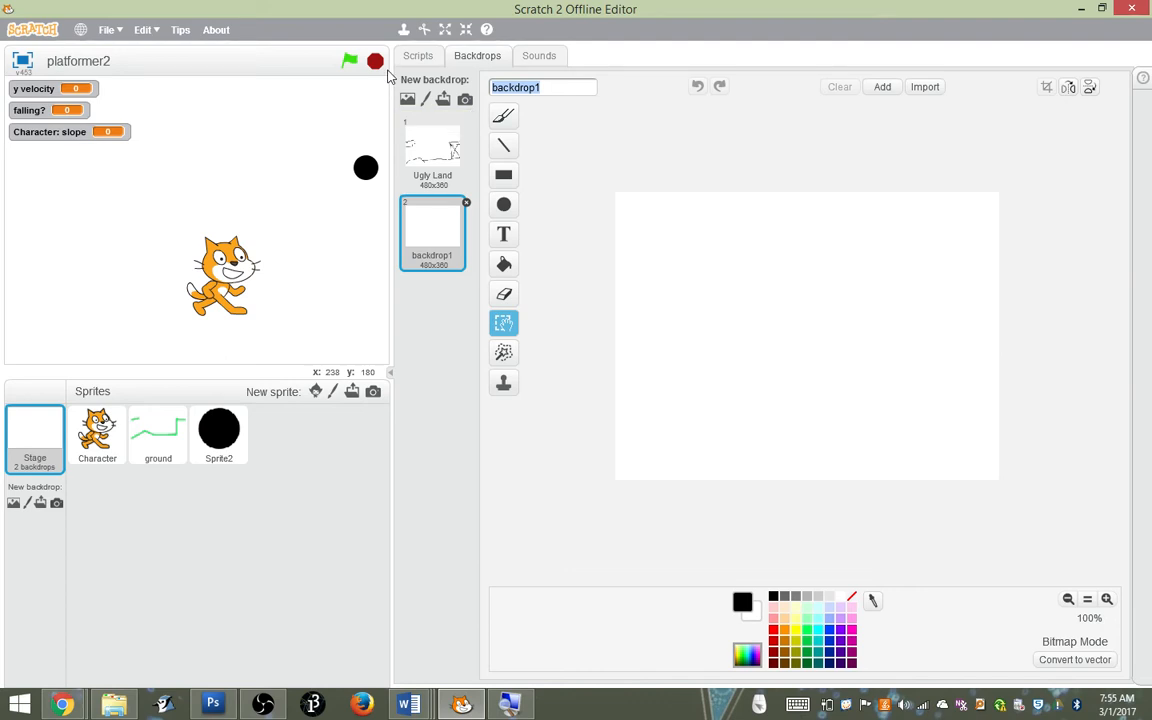
type("Cliff Land")
Draw two flat-topped cliffs with black straight lines on Cliff Land, sloping down to the bottom edge with a gap between them
left_click(503, 145)
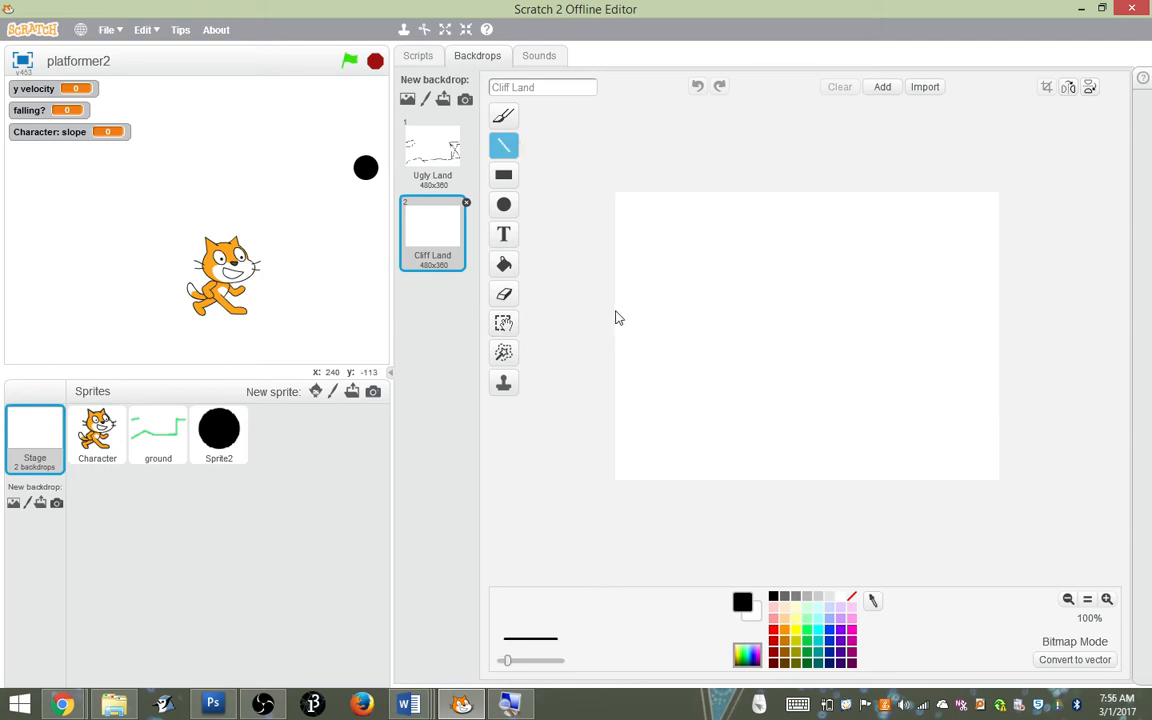
mouse_move(616, 311)
left_mouse_down()
mouse_move(691, 311)
mouse_move(750, 480)
left_mouse_up()
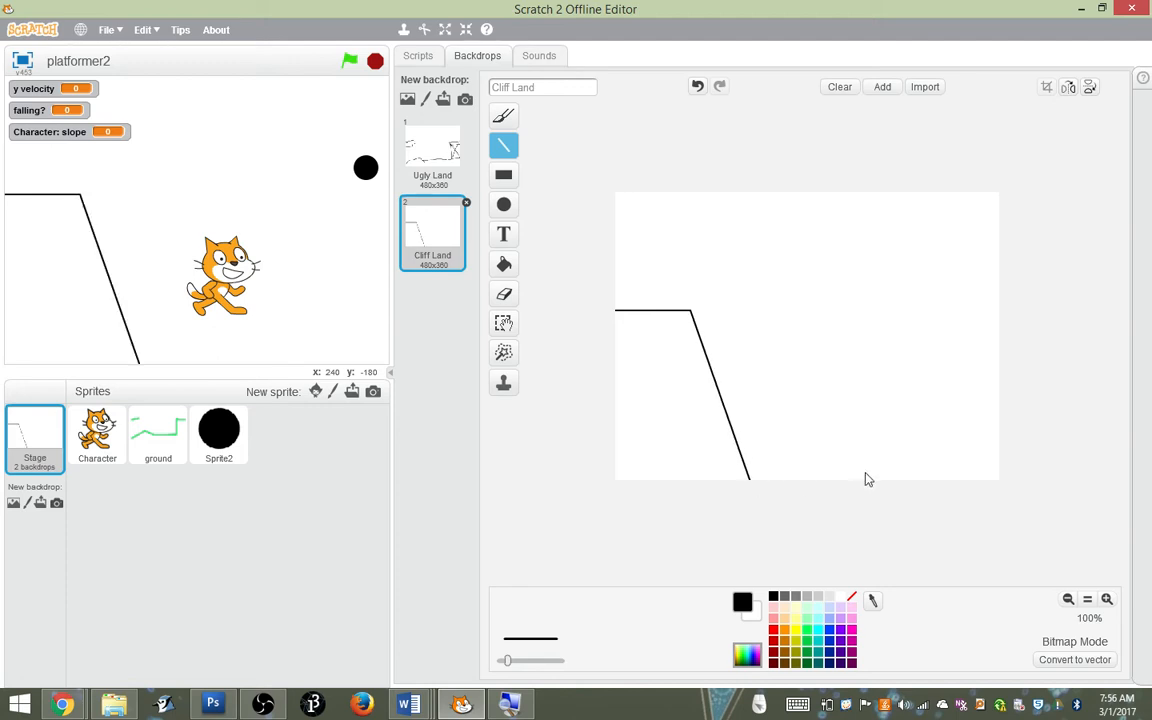
mouse_move(856, 480)
left_mouse_down()
mouse_move(901, 312)
mouse_move(987, 303)
mouse_move(1003, 315)
left_mouse_up()
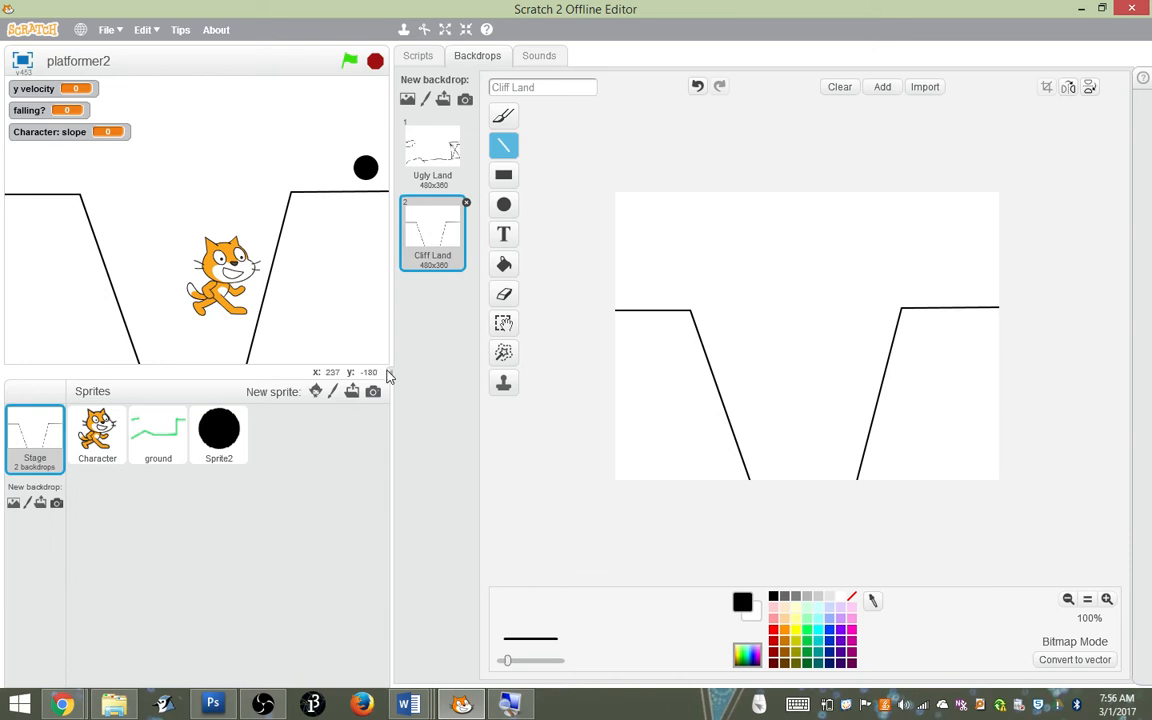
Copy the Cliff Land backdrop into the ground sprite as a second costume and open the ground sprite's scripts
left_click(157, 435)
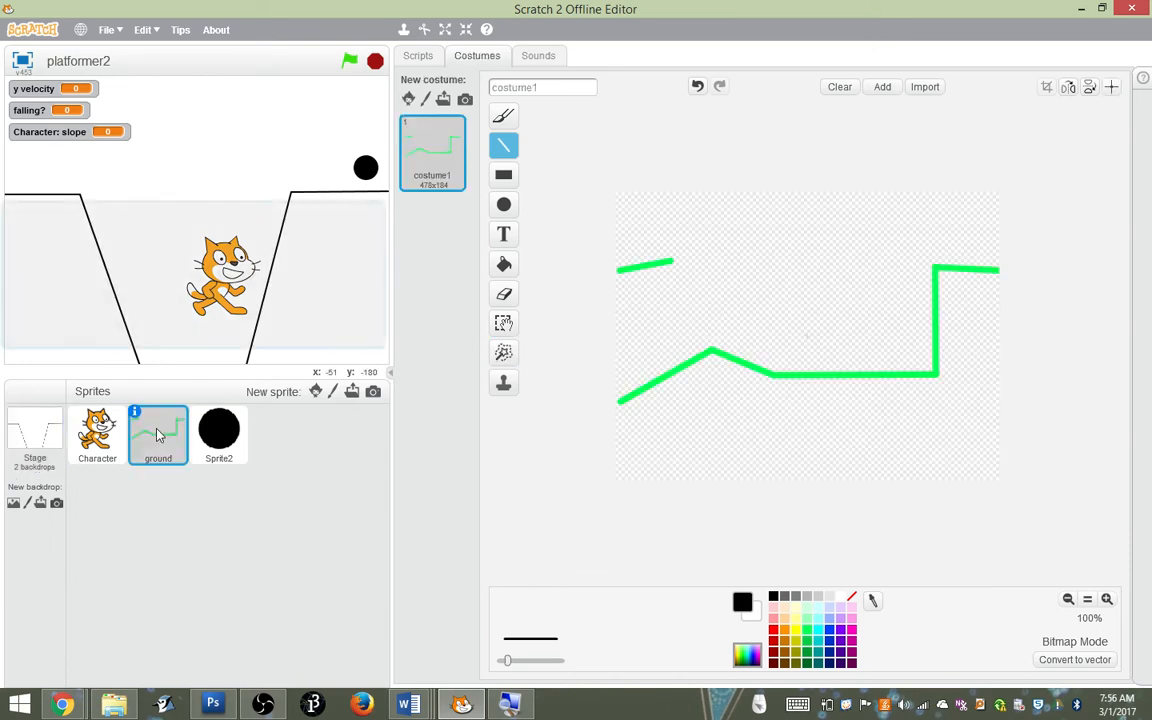
left_click(30, 405)
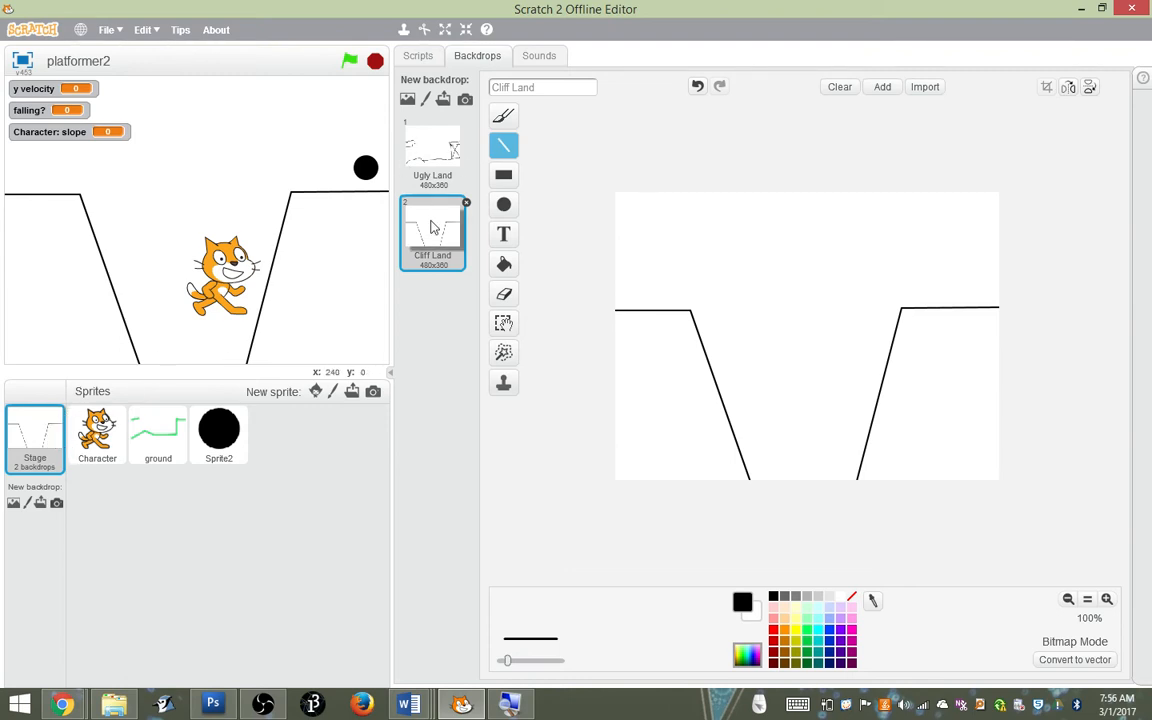
left_click_drag(430, 230, 159, 428)
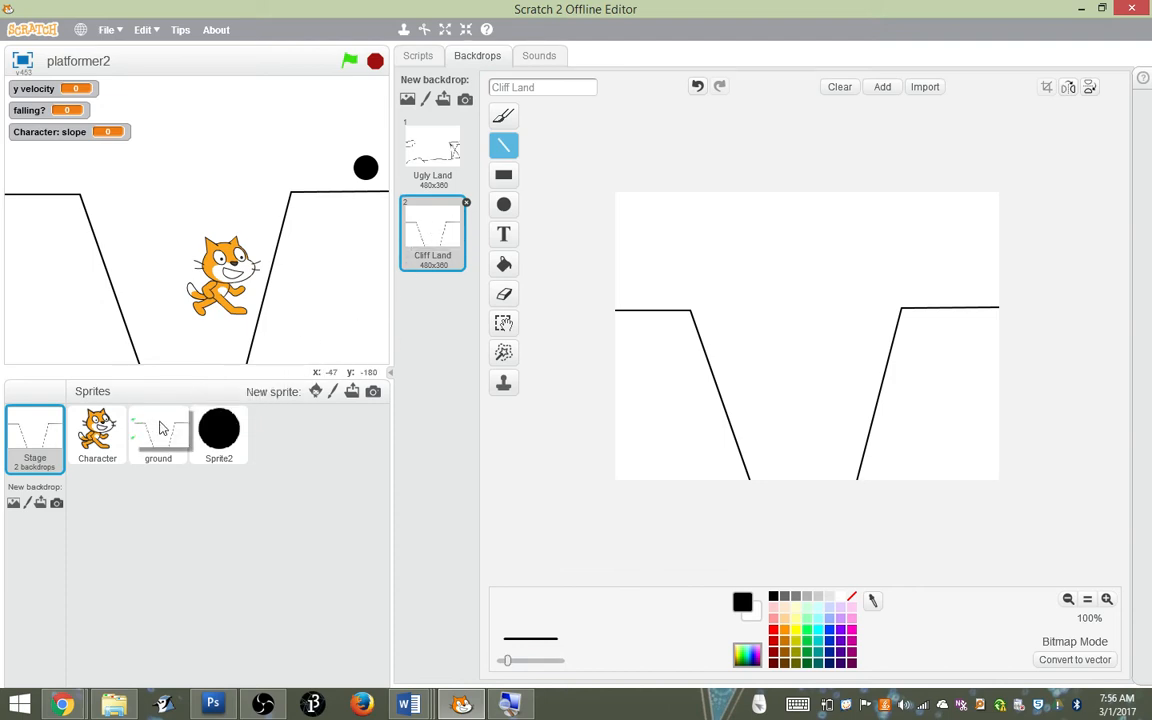
left_click(159, 428)
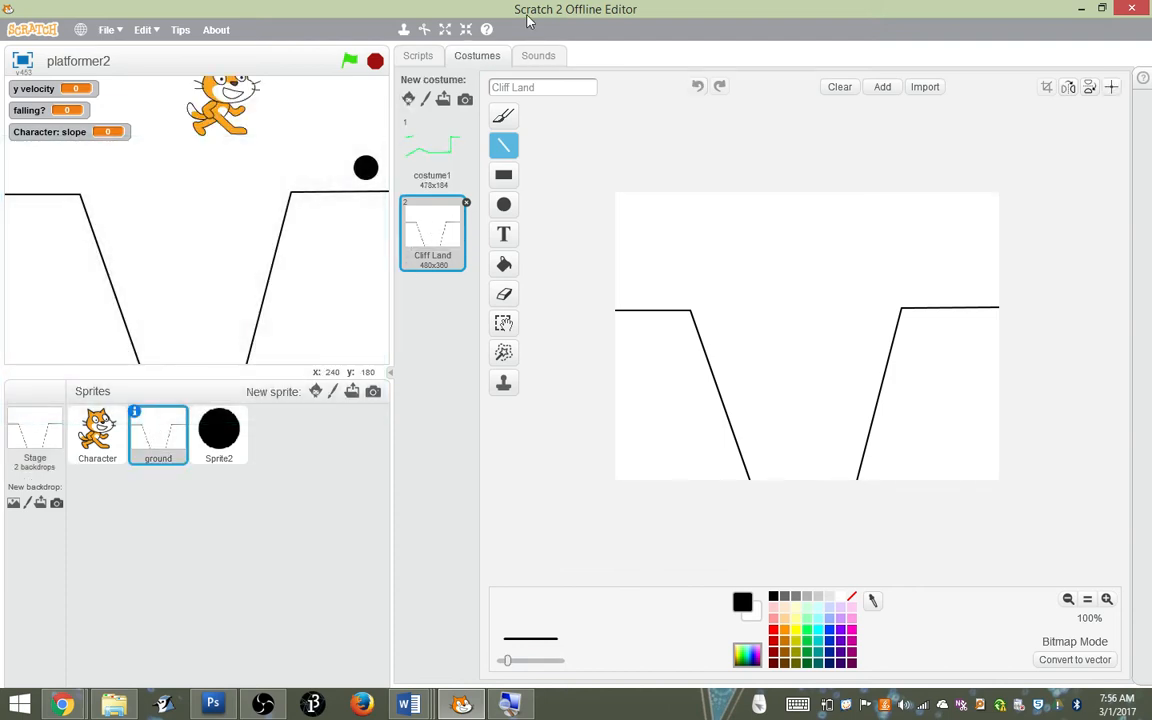
left_click(418, 57)
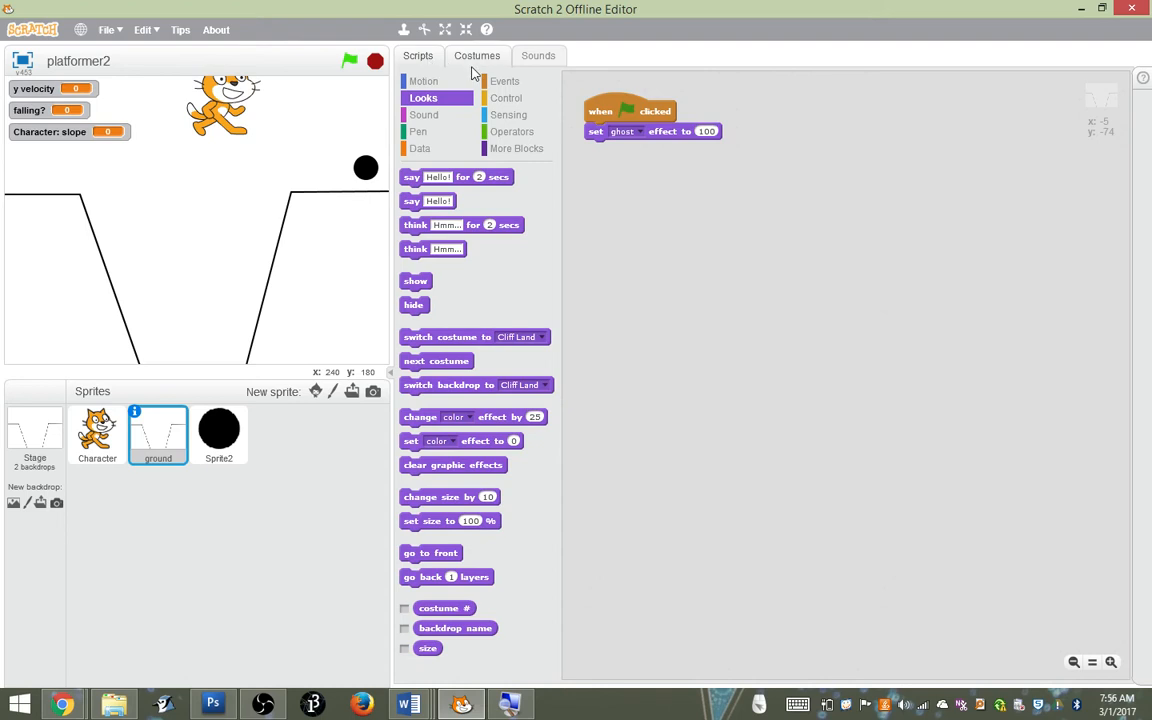
Recolor the left cliff outline of the ground sprite's Cliff Land costume bright green with the fill tool
left_click(475, 57)
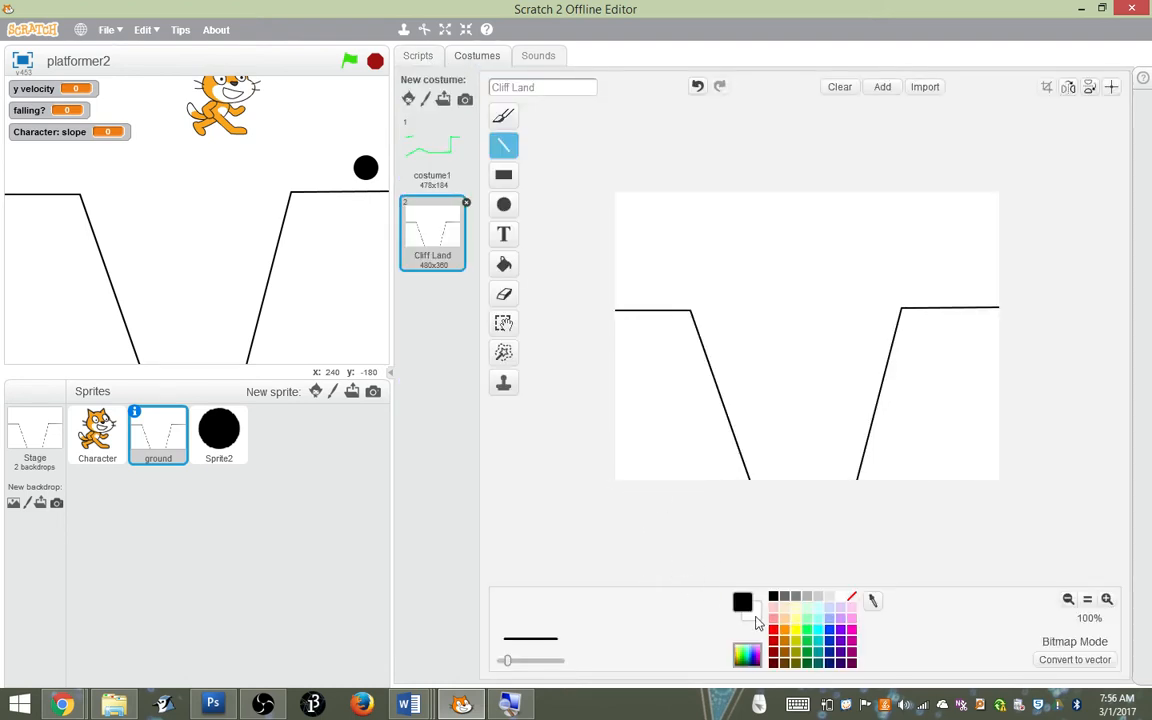
left_click(815, 635)
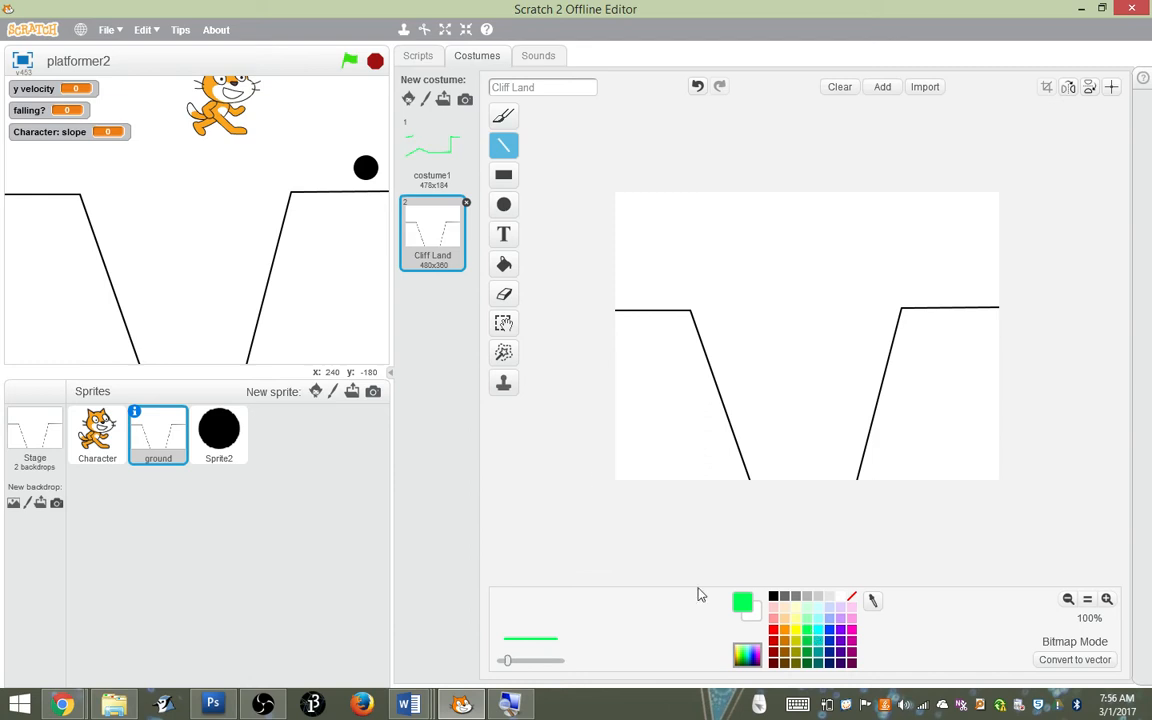
left_click(505, 266)
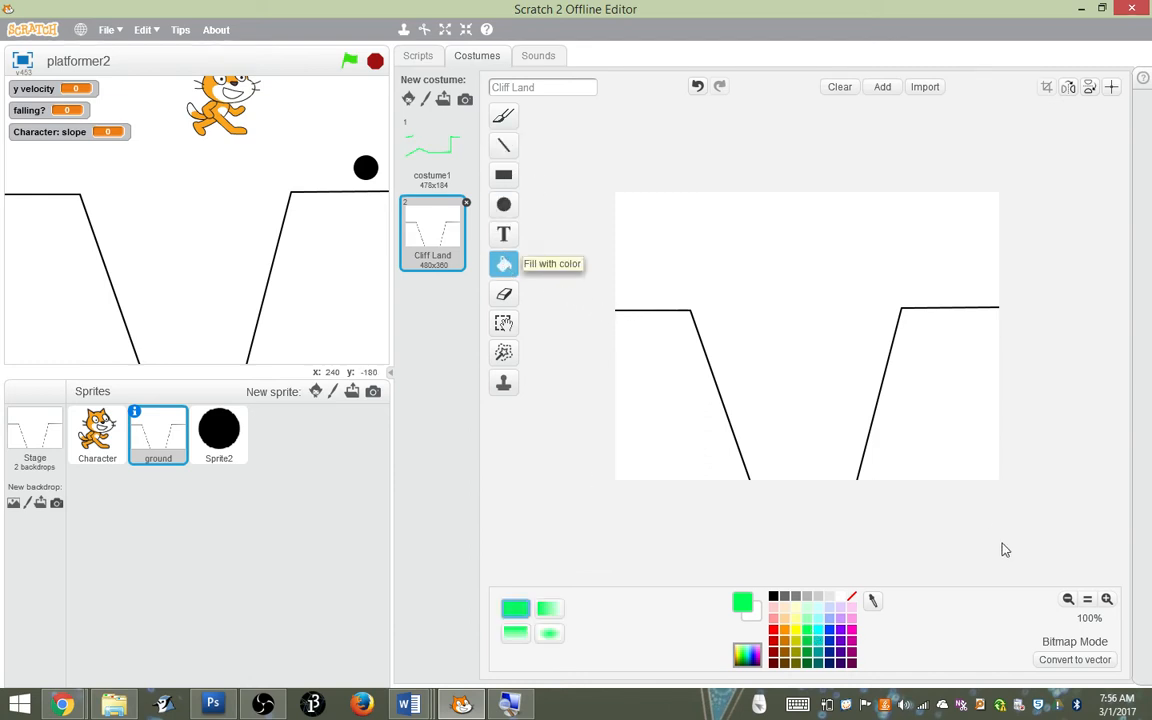
left_click(1106, 598)
left_click(1106, 598)
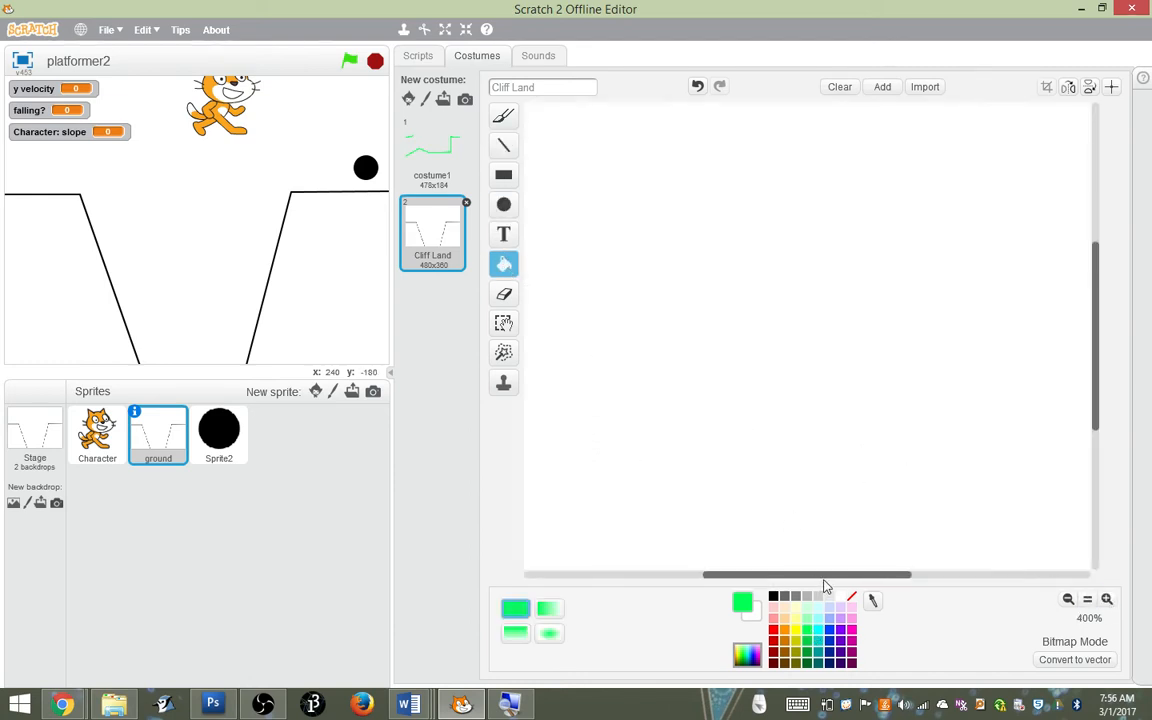
left_click(826, 586)
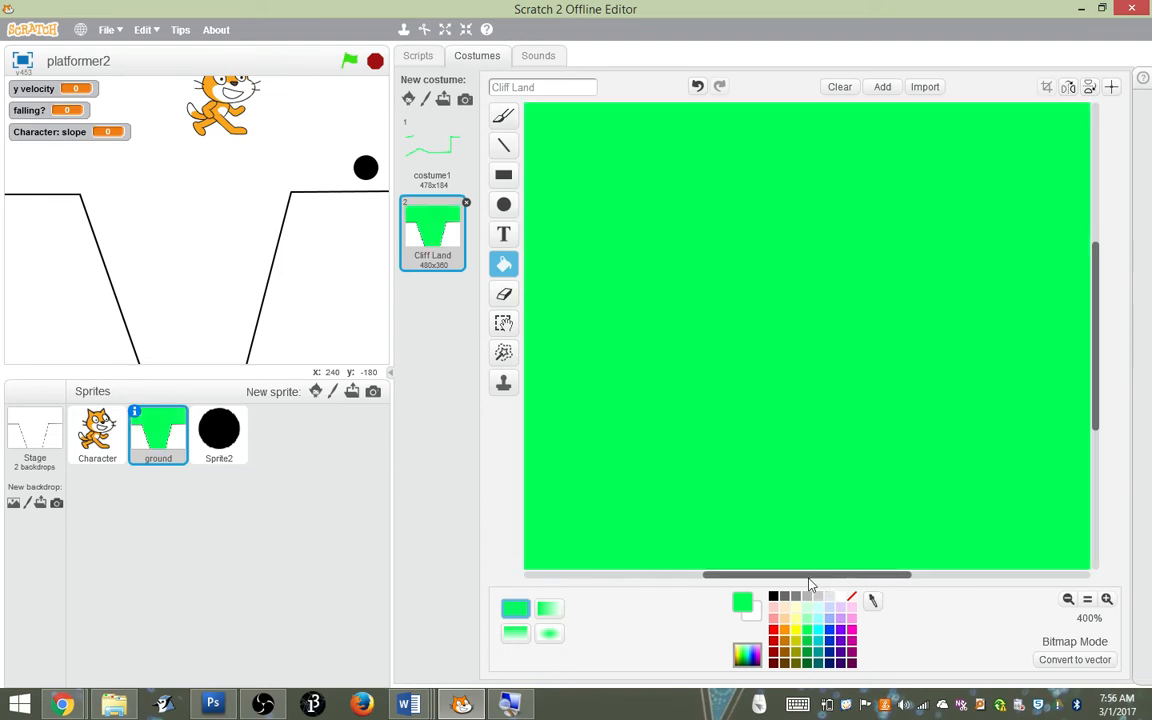
key("ctrl+z")
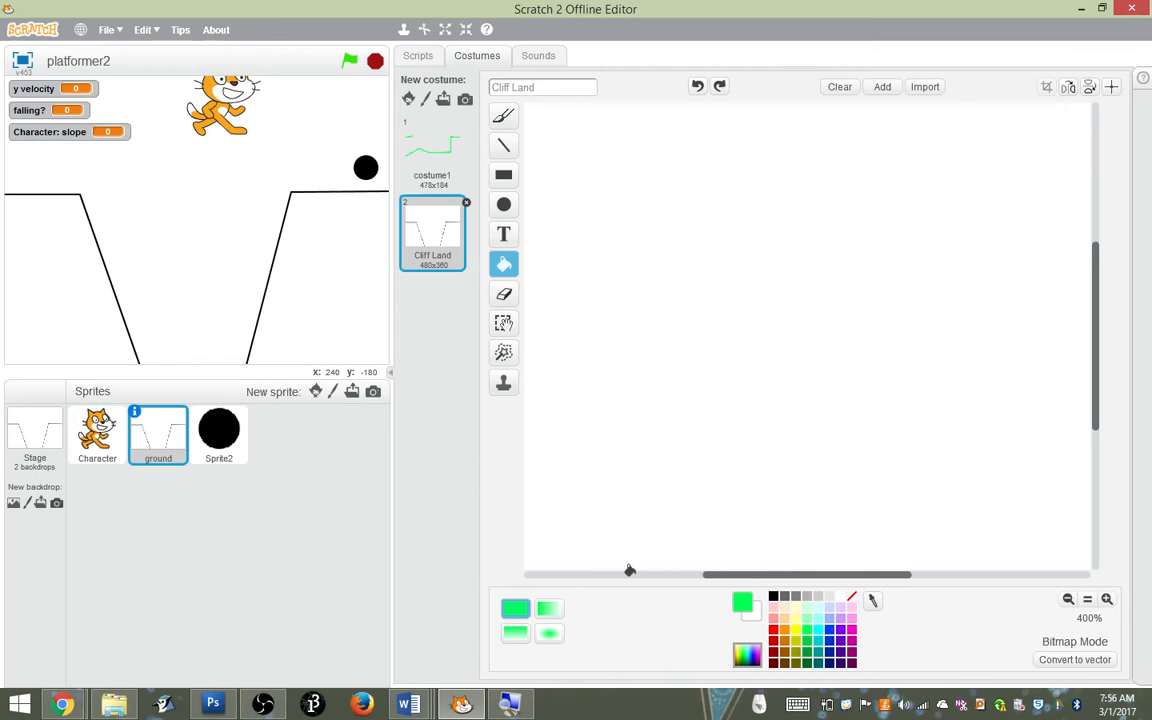
left_click_drag(769, 569, 607, 550)
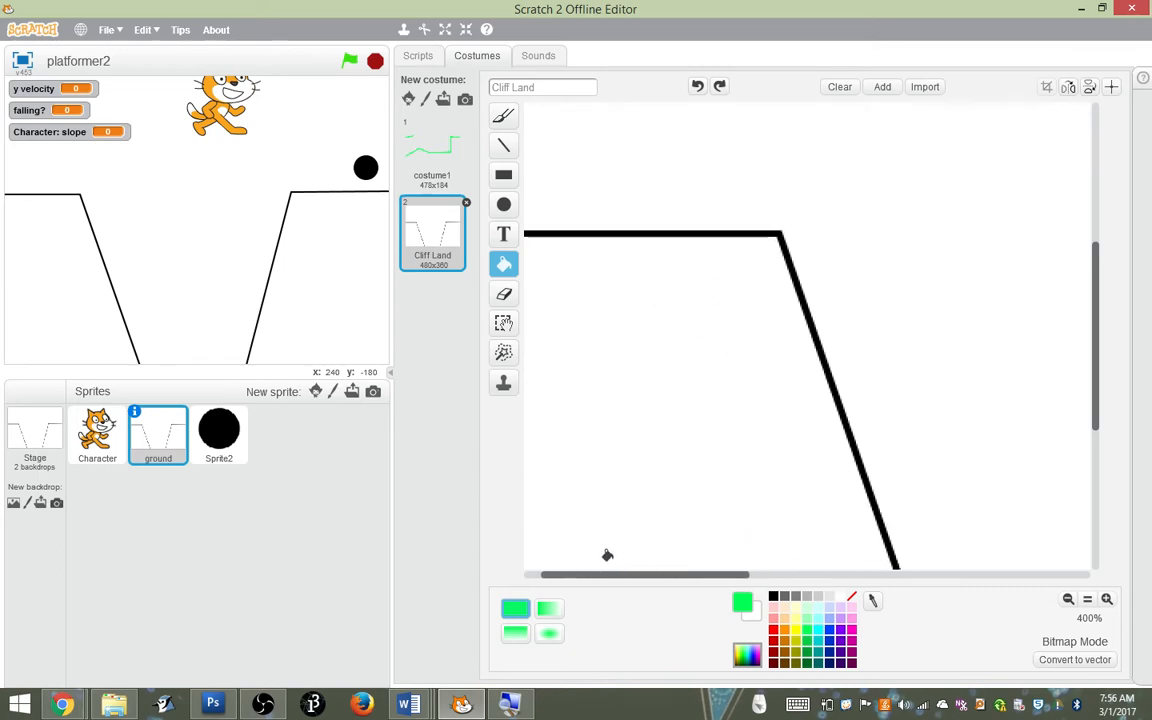
left_click(706, 230)
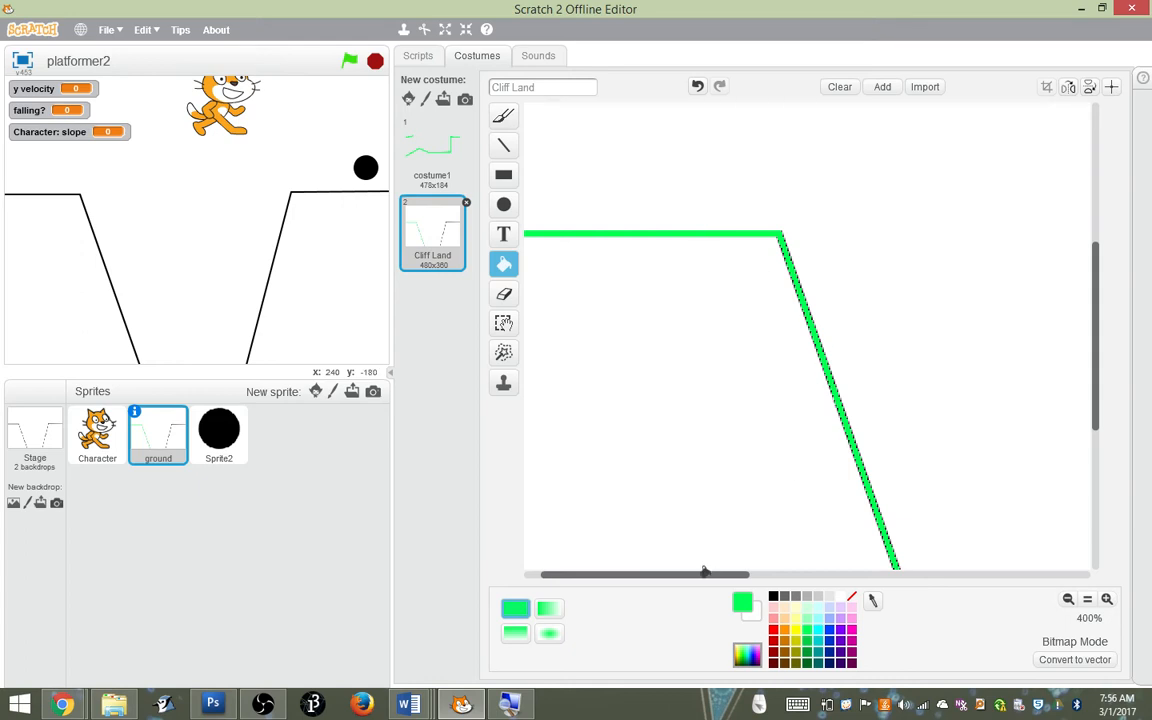
Fill the right cliff outline of the ground costume with the same bright green
left_click_drag(704, 569, 977, 548)
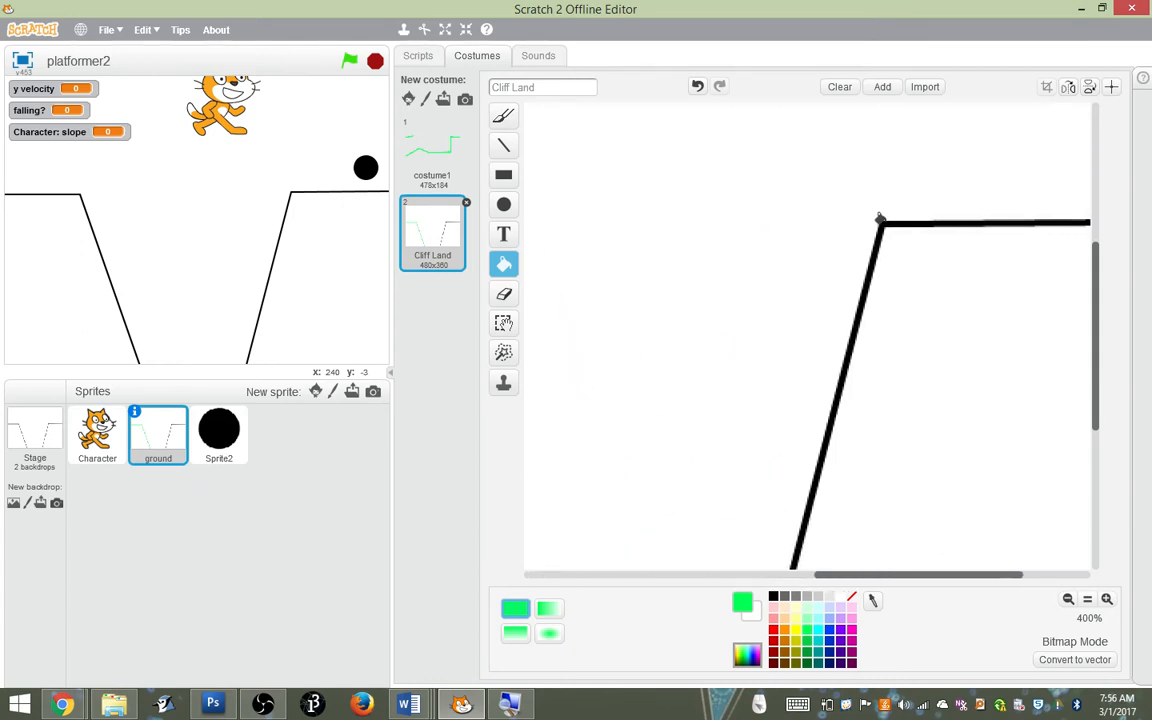
left_click(880, 219)
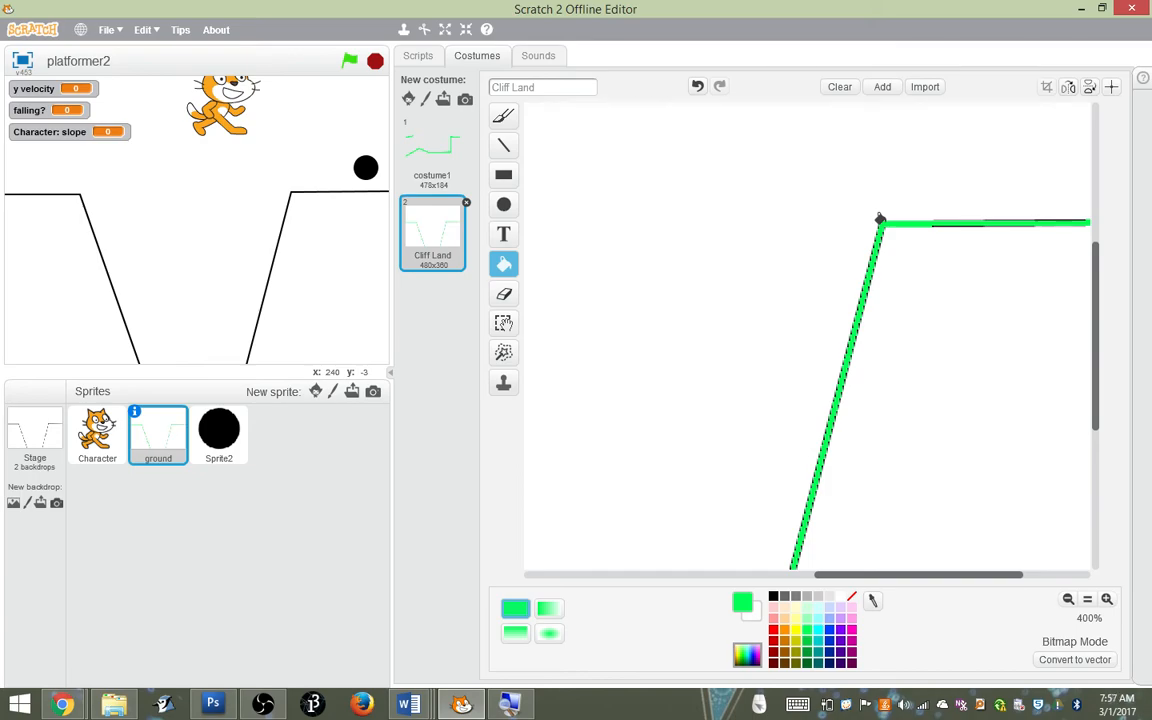
key("super")
key("super")
left_click(1069, 600)
left_click(1069, 600)
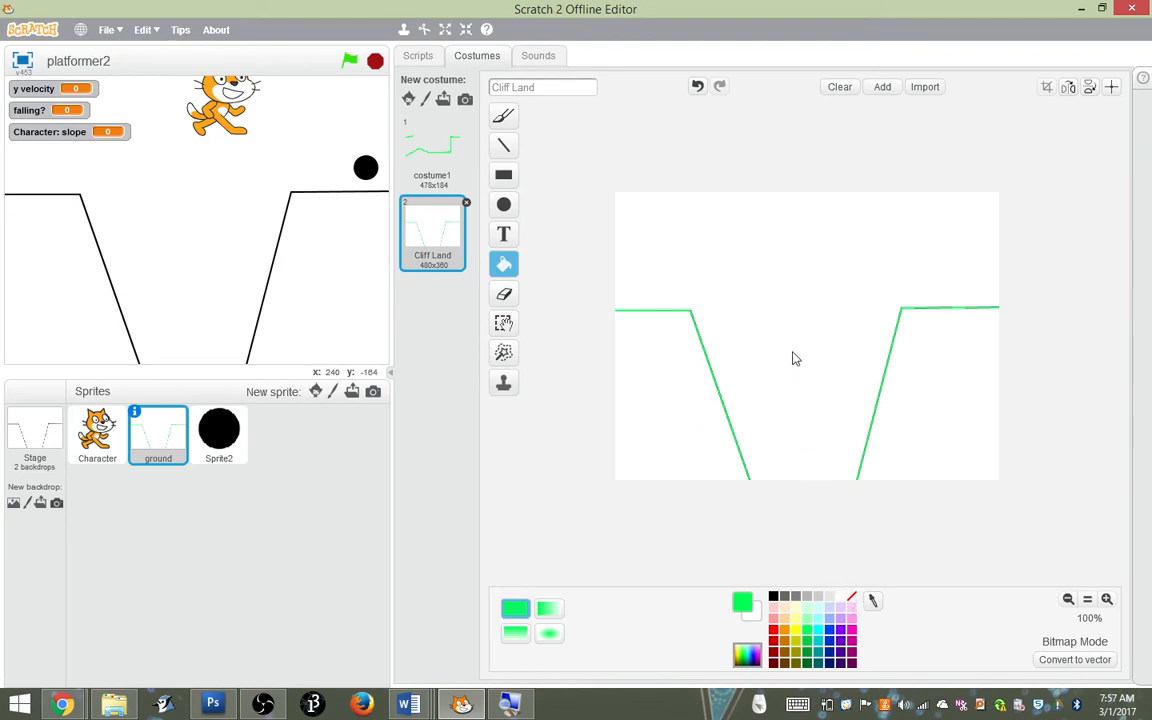
Make the white areas around the green lines of the ground costume transparent
left_click(852, 598)
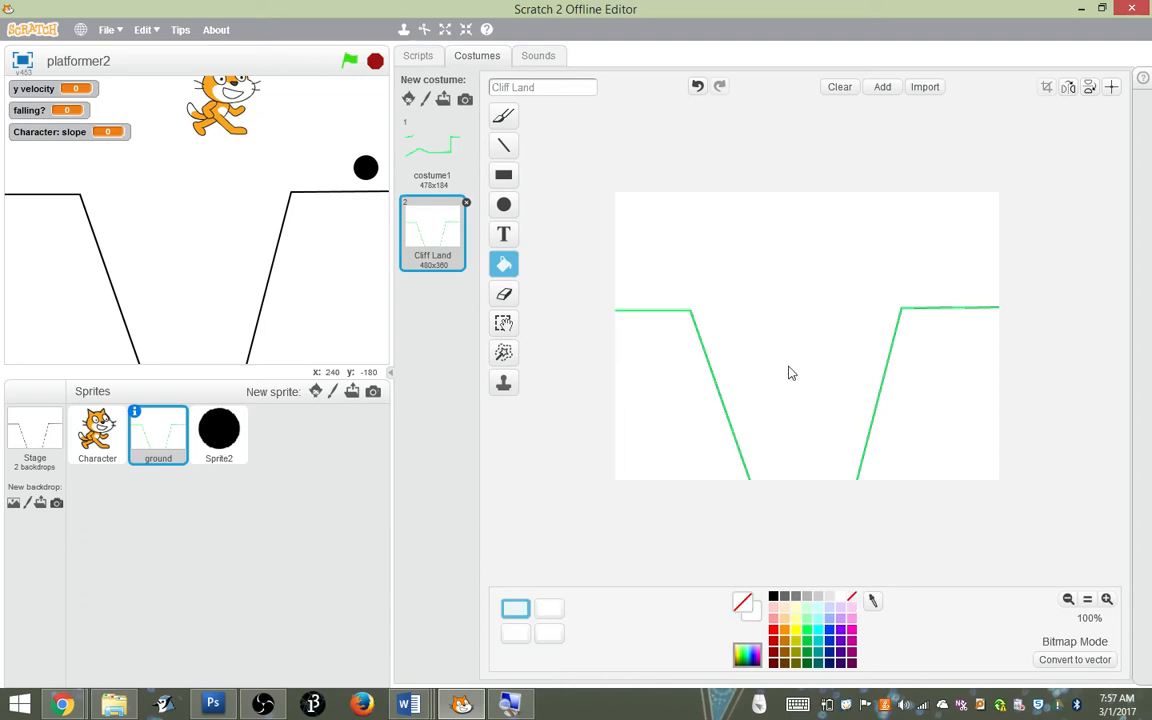
left_click(651, 437)
left_click(925, 423)
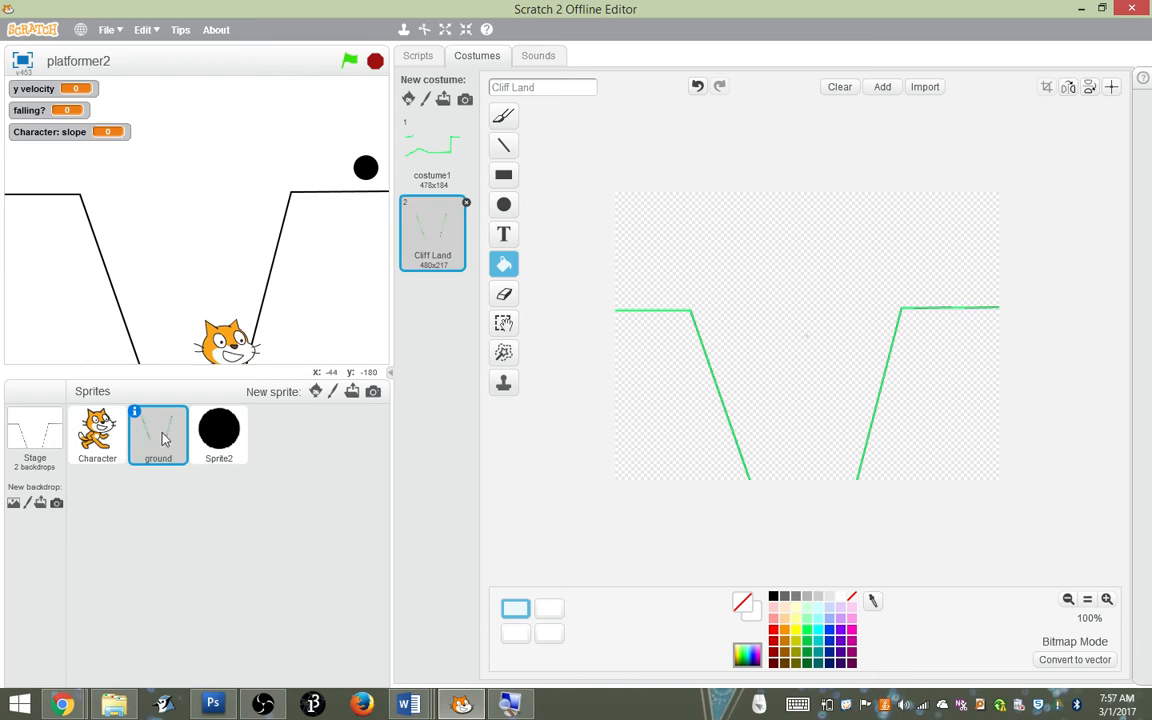
Fill both cliffs on the stage's Cliff Land backdrop with solid orange-brown
left_click(17, 435)
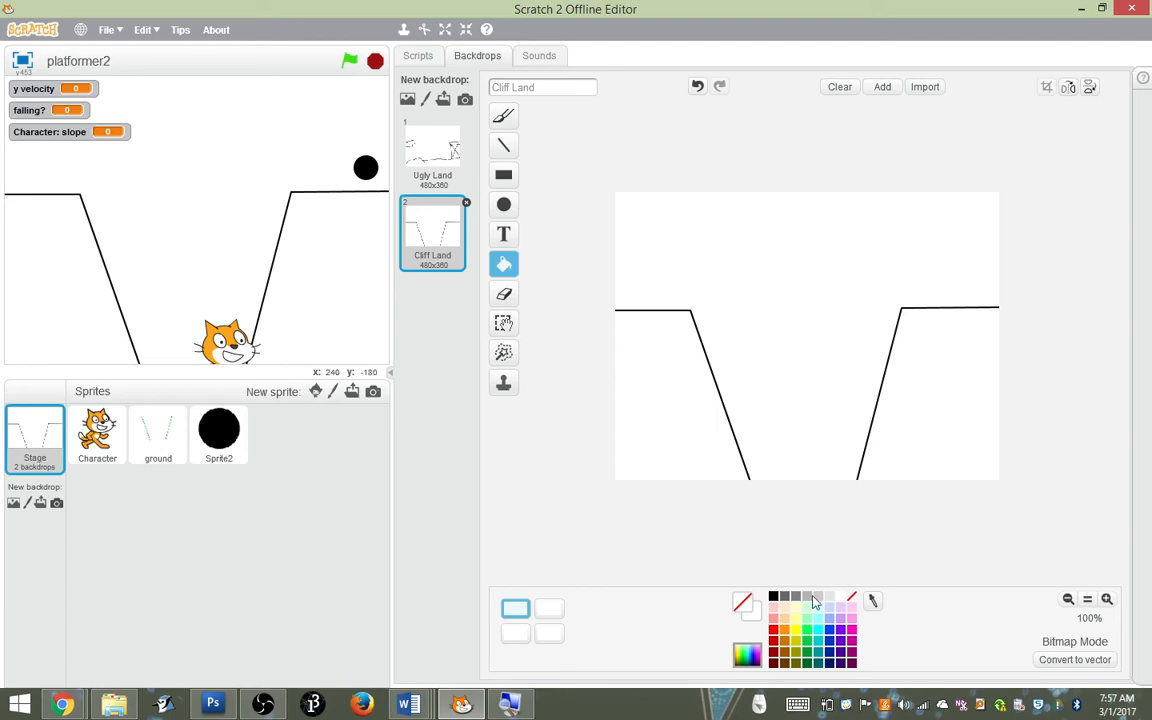
left_click(786, 650)
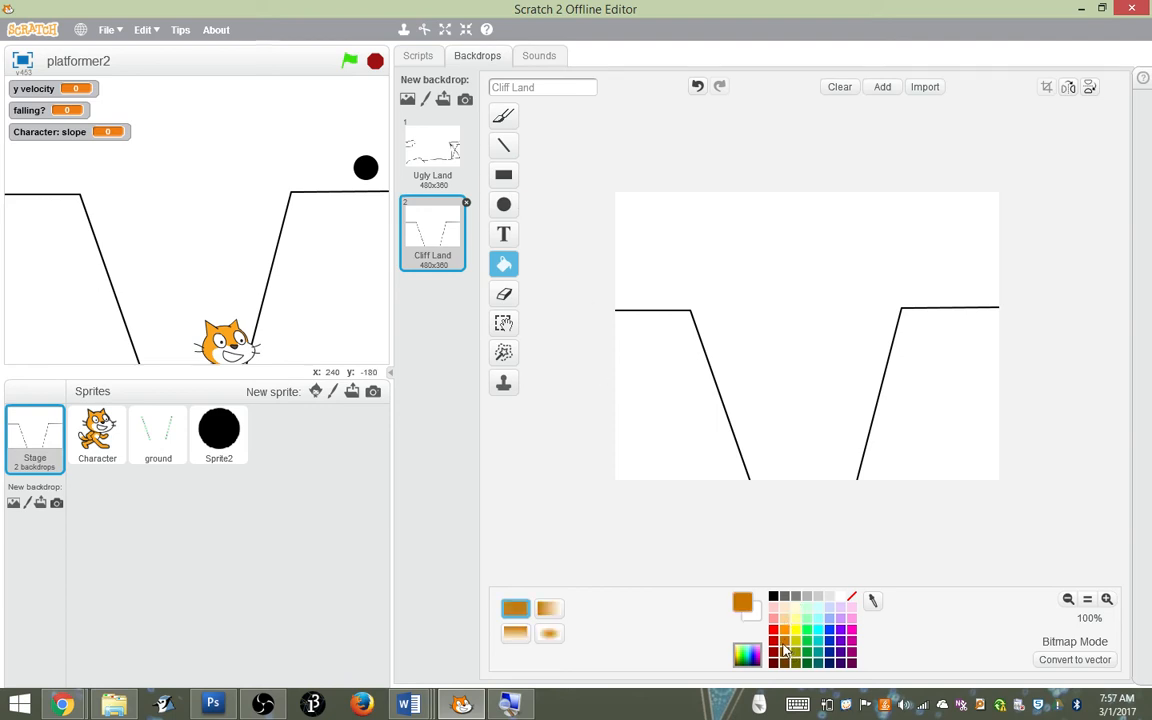
left_click(674, 409)
left_click(933, 406)
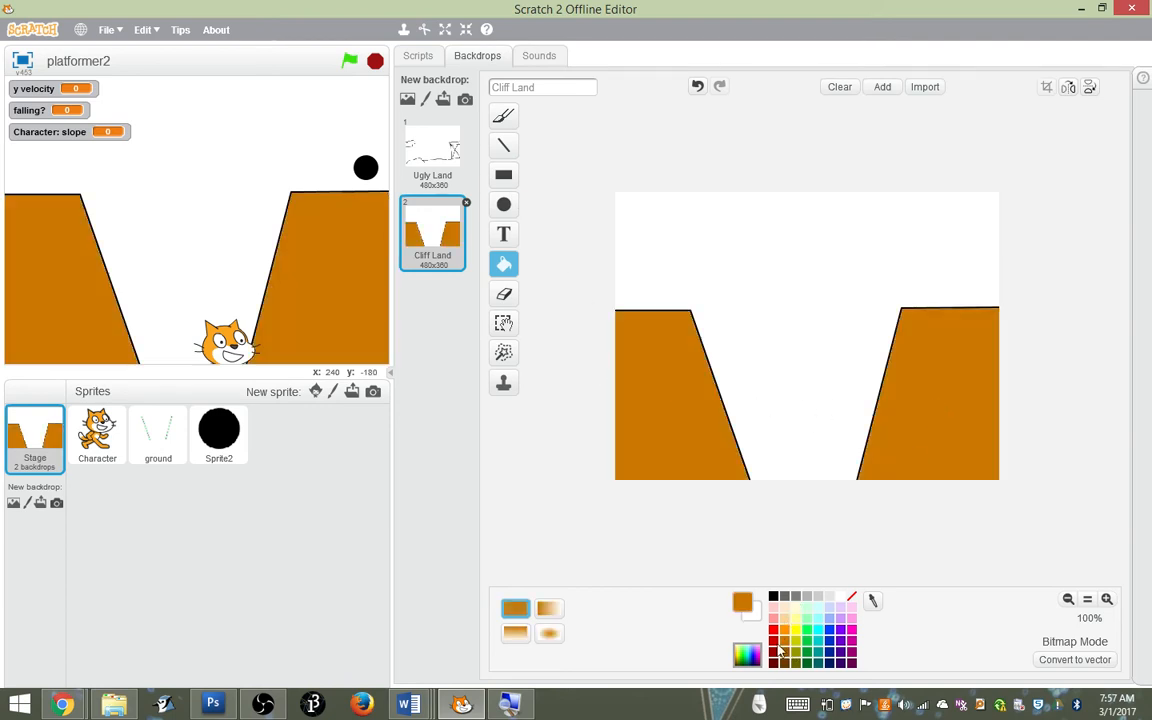
Fill the sky and the gap of the Cliff Land backdrop with a vertical pale cyan gradient
left_click(823, 611)
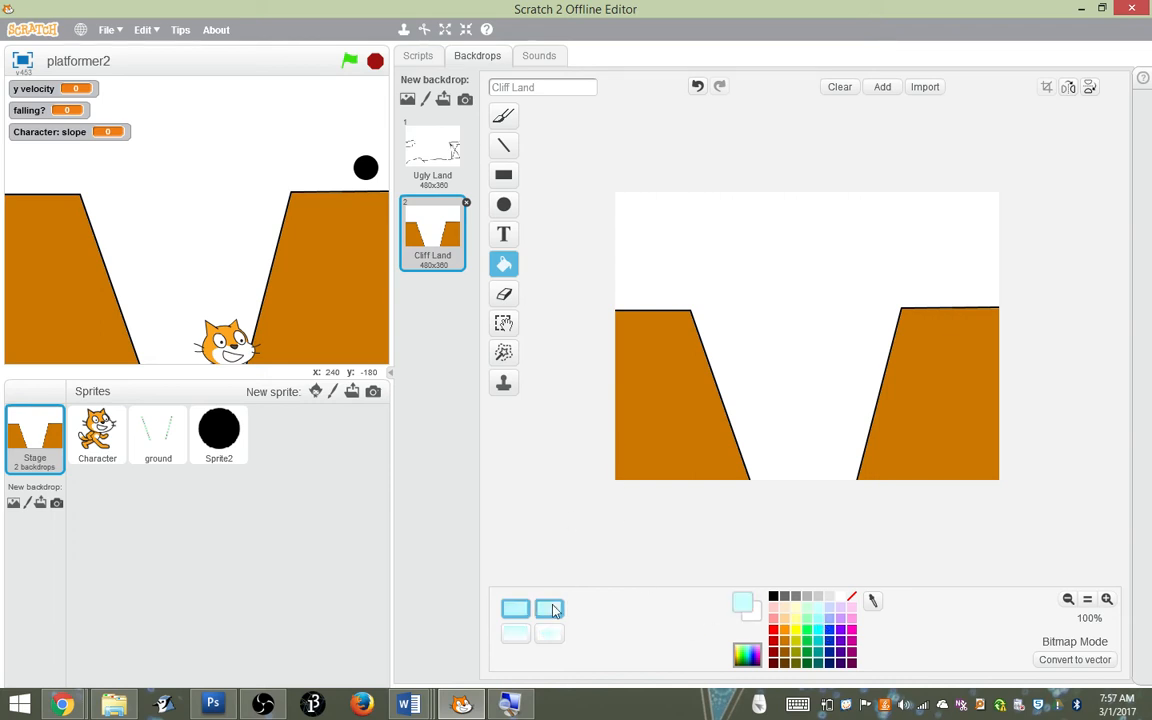
left_click(548, 609)
left_click(516, 632)
left_click(803, 327)
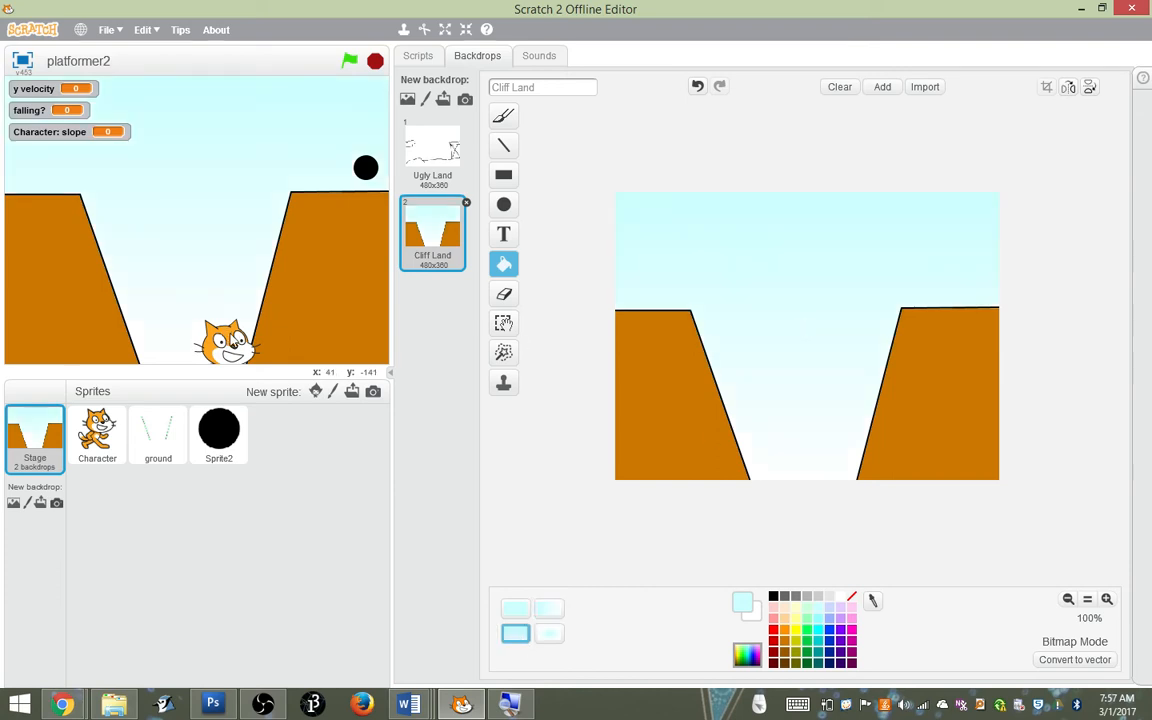
Move the cat to the left cliff and show the costume center of the ground sprite's Cliff Land costume
left_click_drag(222, 335, 55, 135)
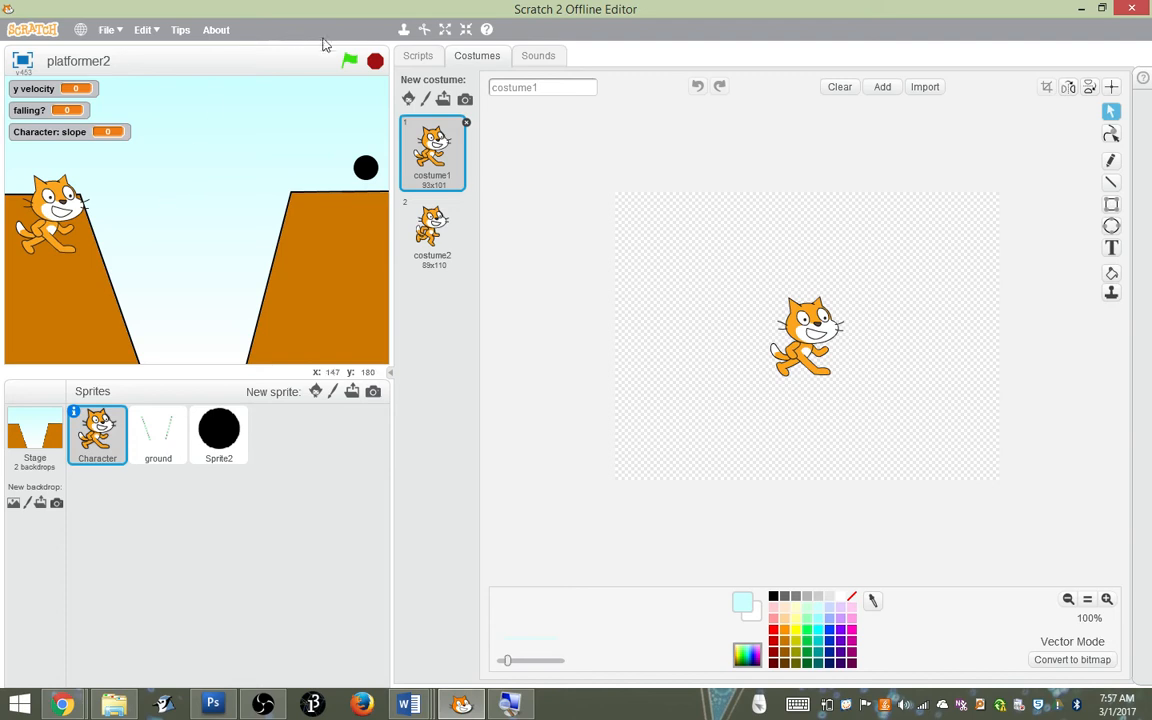
left_click(158, 433)
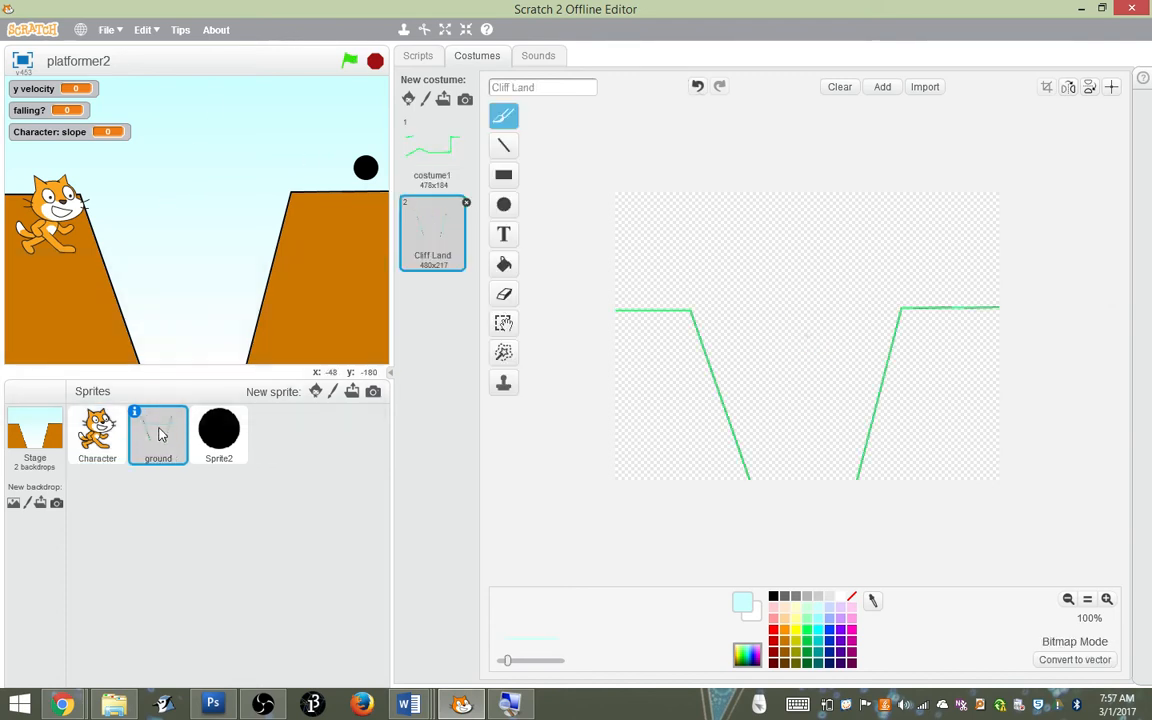
left_click(1111, 87)
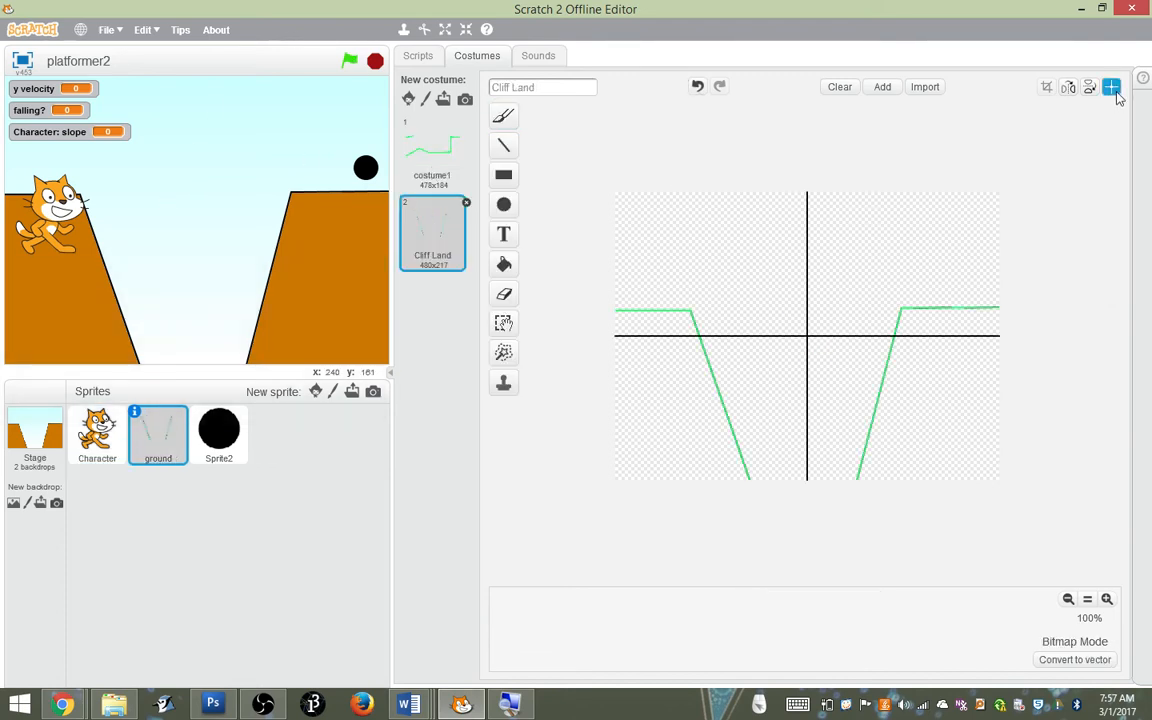
Set the switch backdrop block in the black circle's script to Cliff Land
left_click(418, 55)
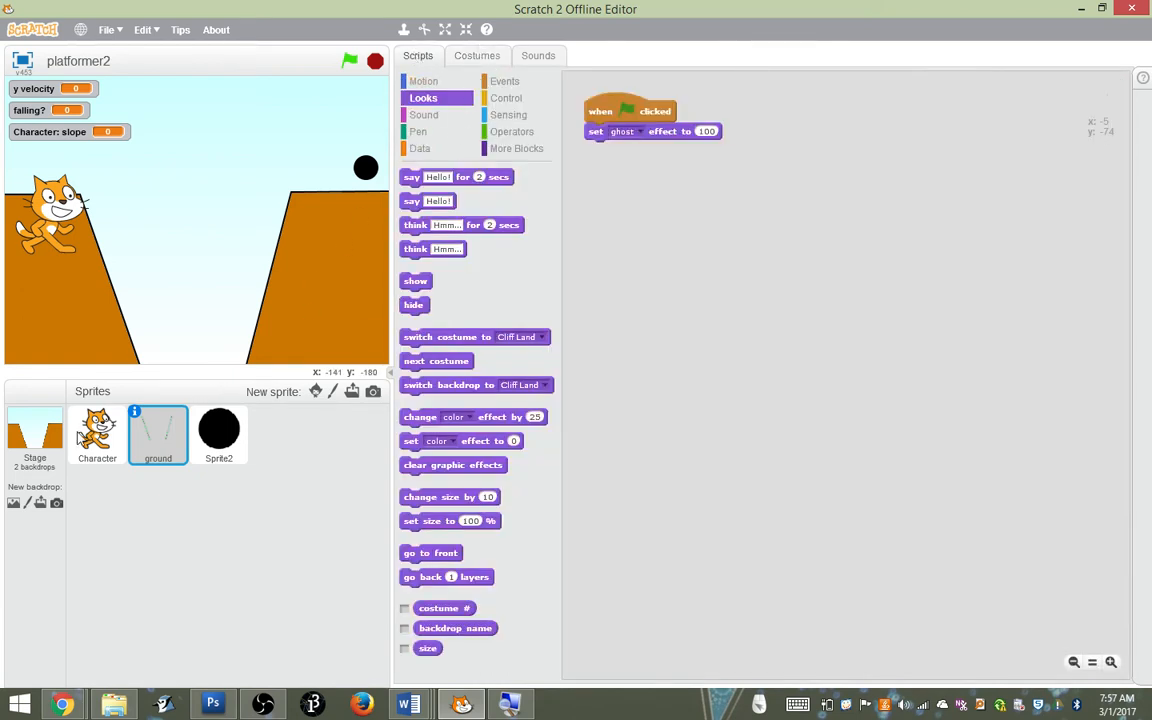
left_click(47, 430)
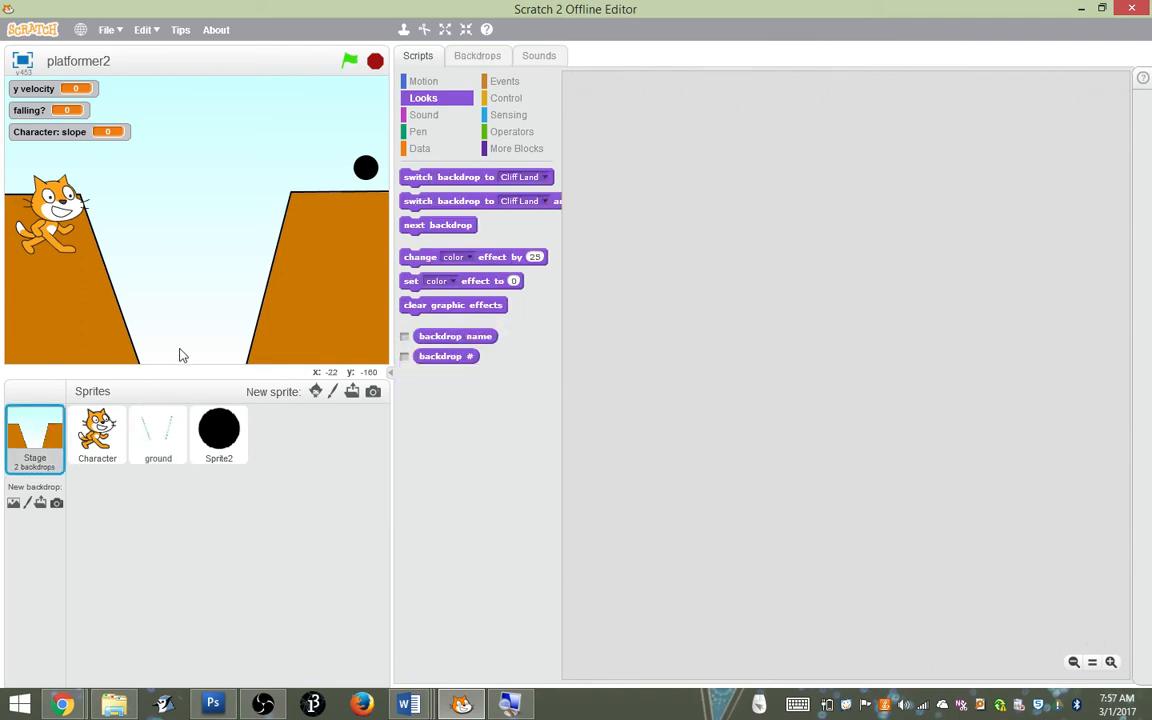
left_click(211, 431)
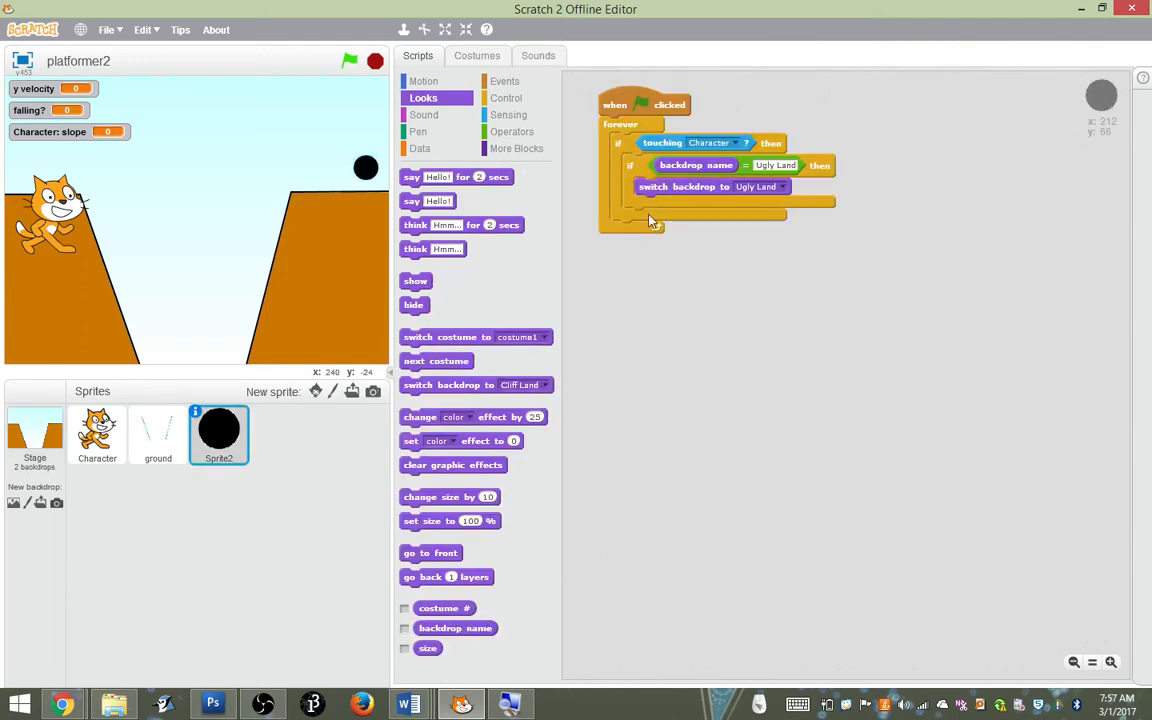
left_click(785, 186)
left_click(785, 220)
Build a stage script that switches the backdrop to Ugly Land when the green flag is clicked
left_click(22, 400)
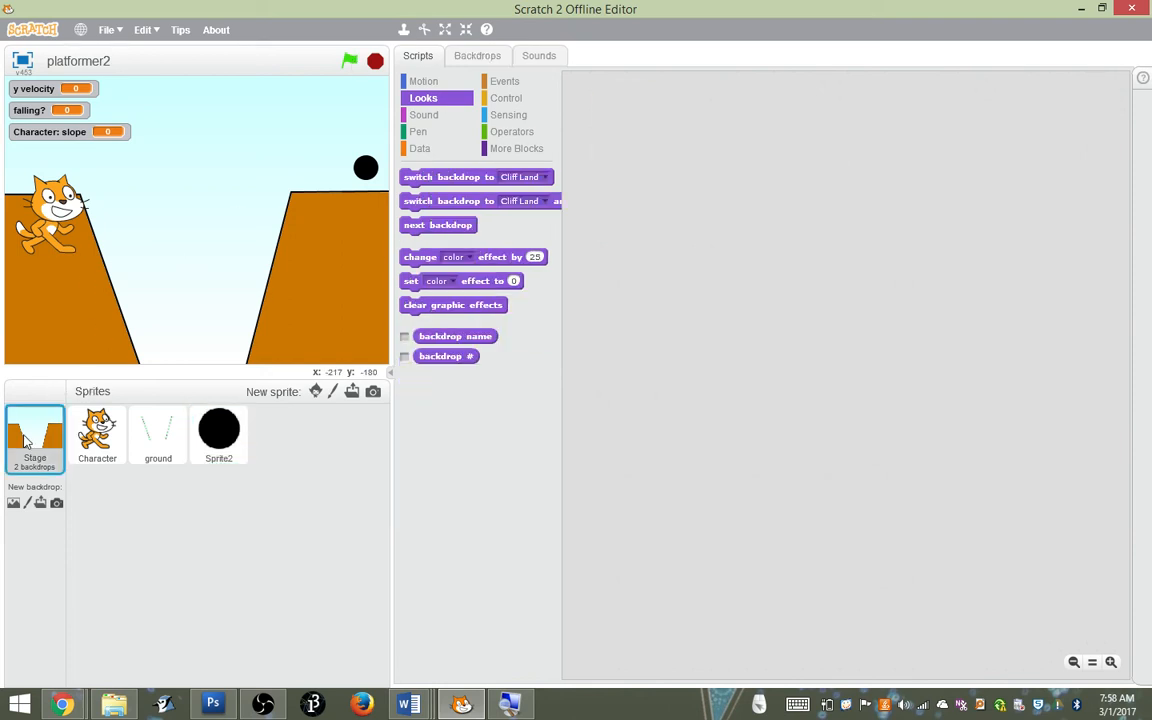
left_click(505, 81)
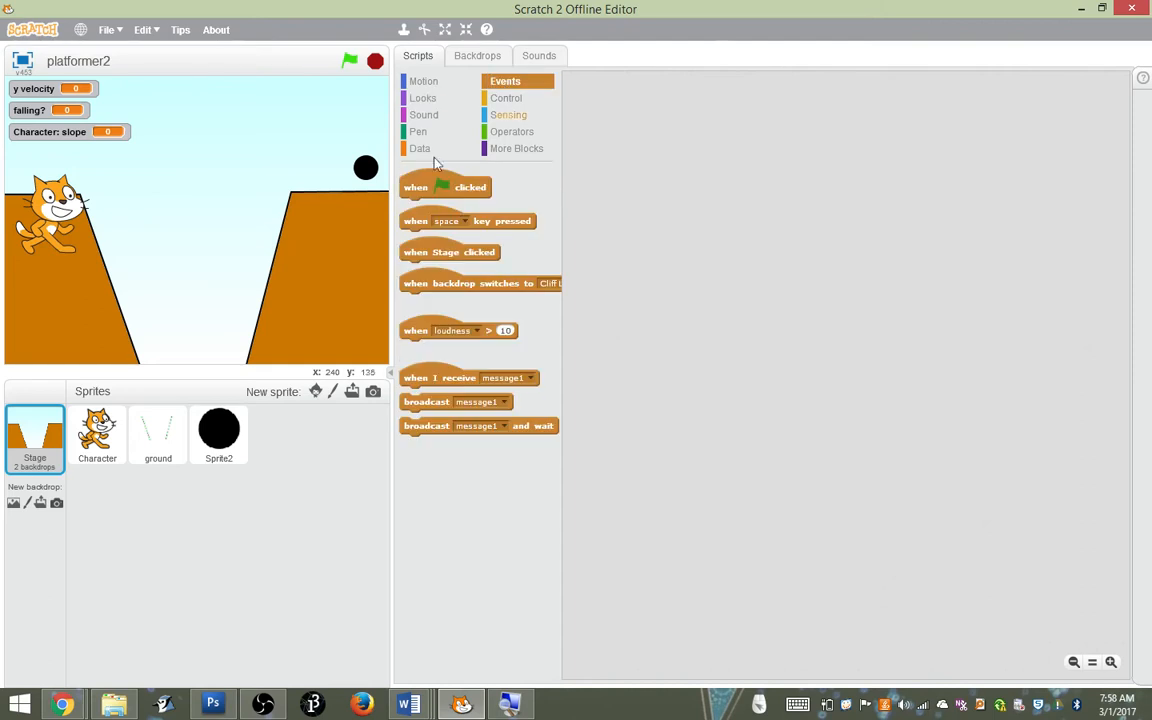
left_click_drag(440, 187, 688, 116)
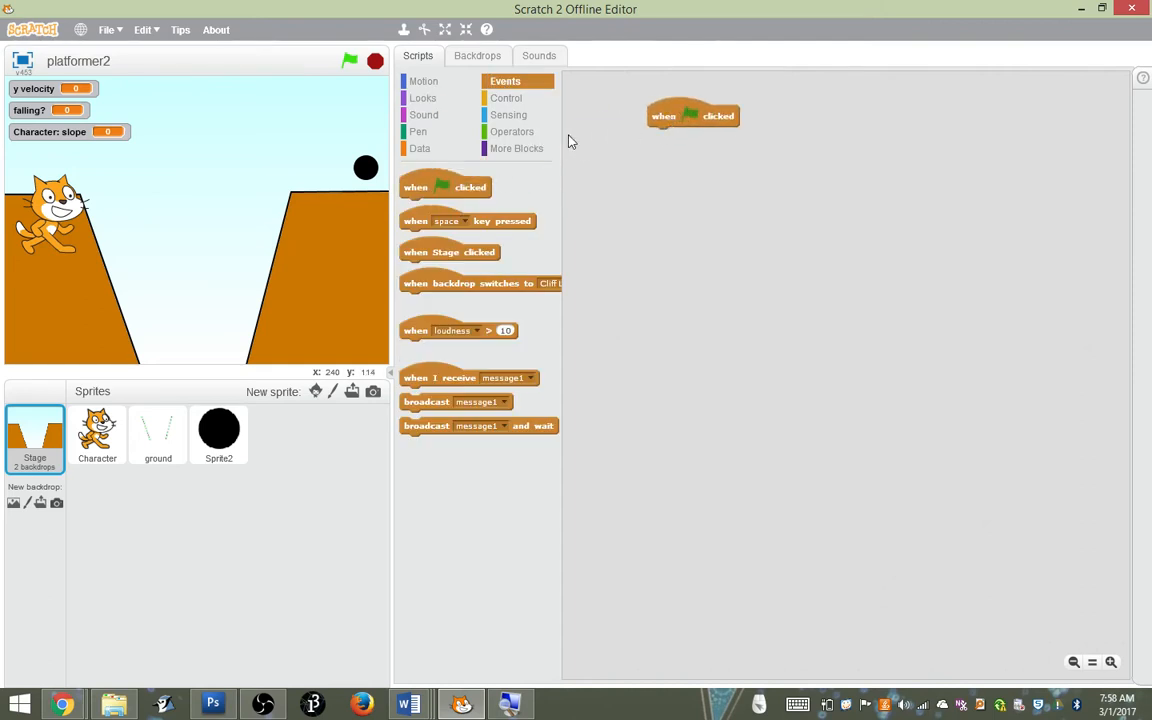
left_click(423, 98)
left_click_drag(430, 177, 678, 137)
left_click(795, 138)
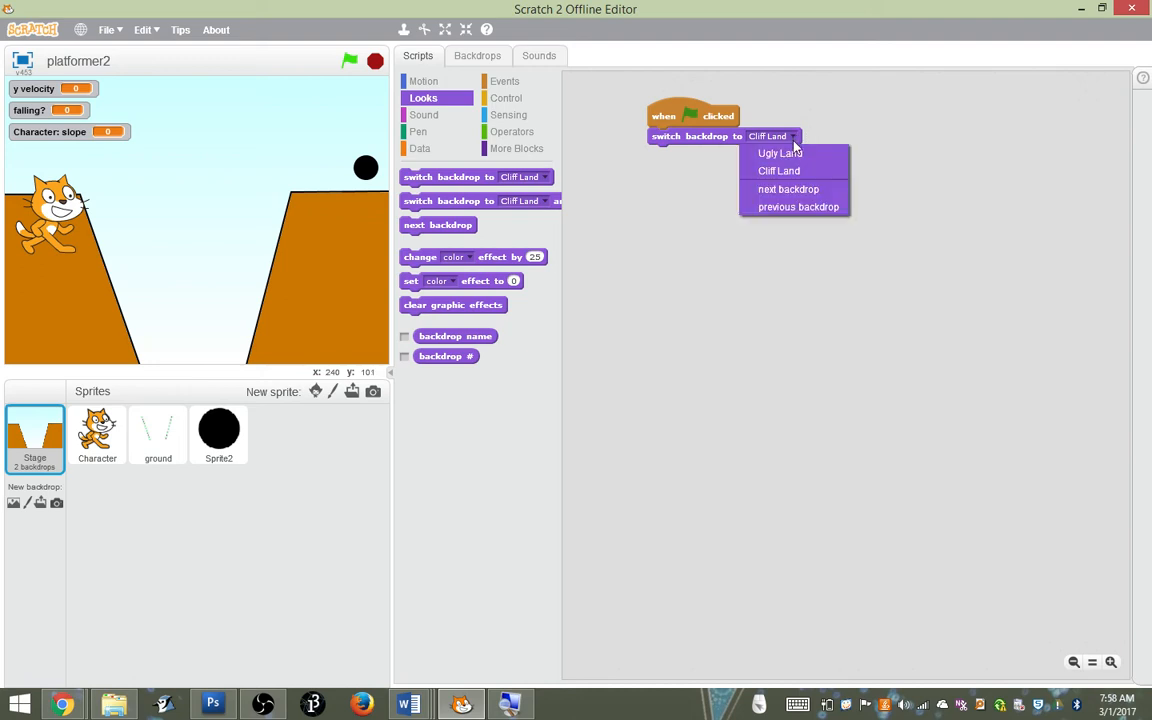
left_click(792, 152)
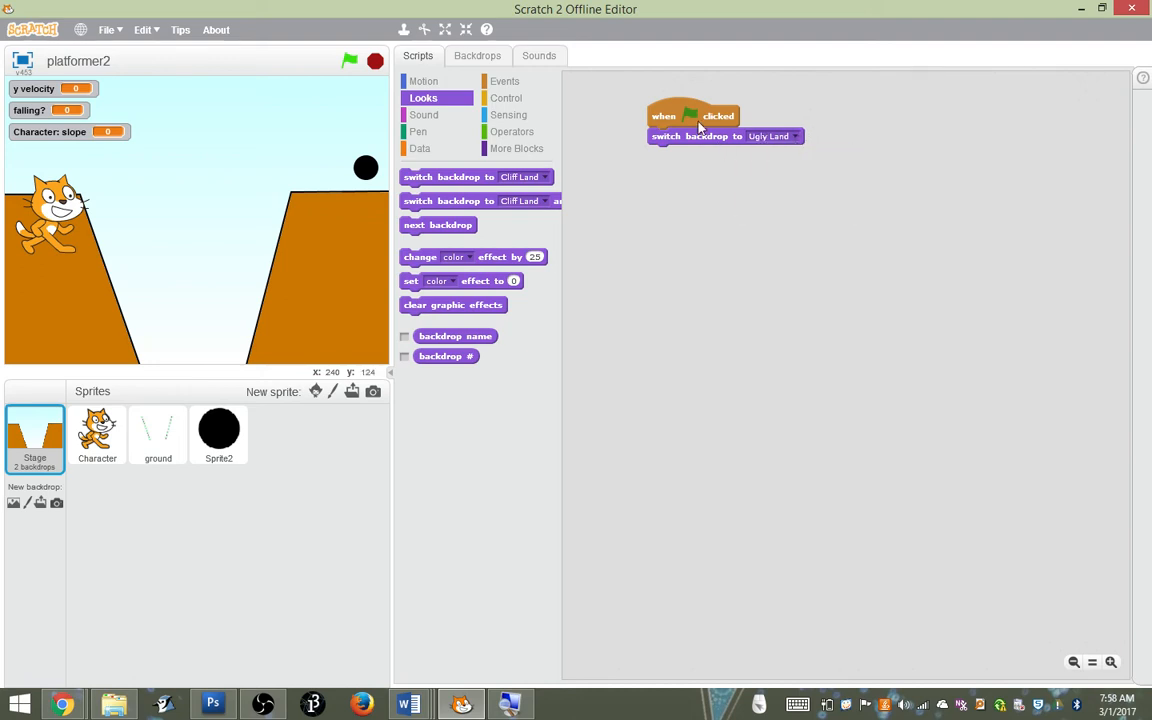
Run the project and walk the cat to the right to test the starting level
key("super")
key("super")
left_click(349, 61)
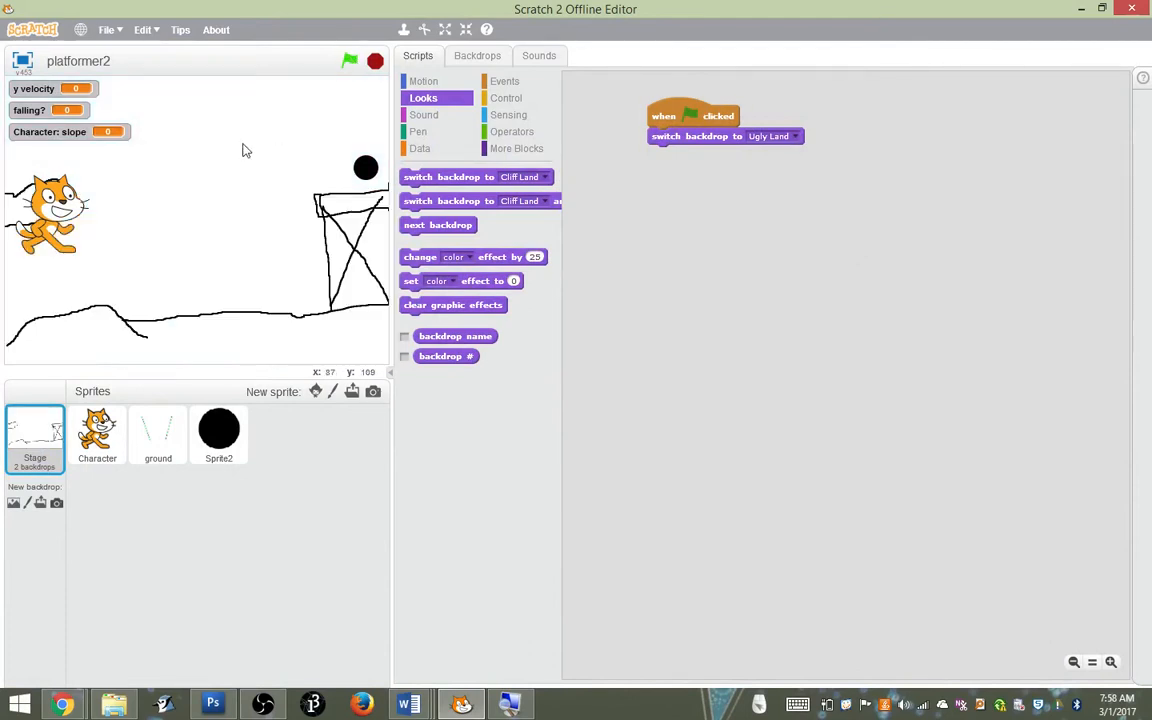
key("Right")
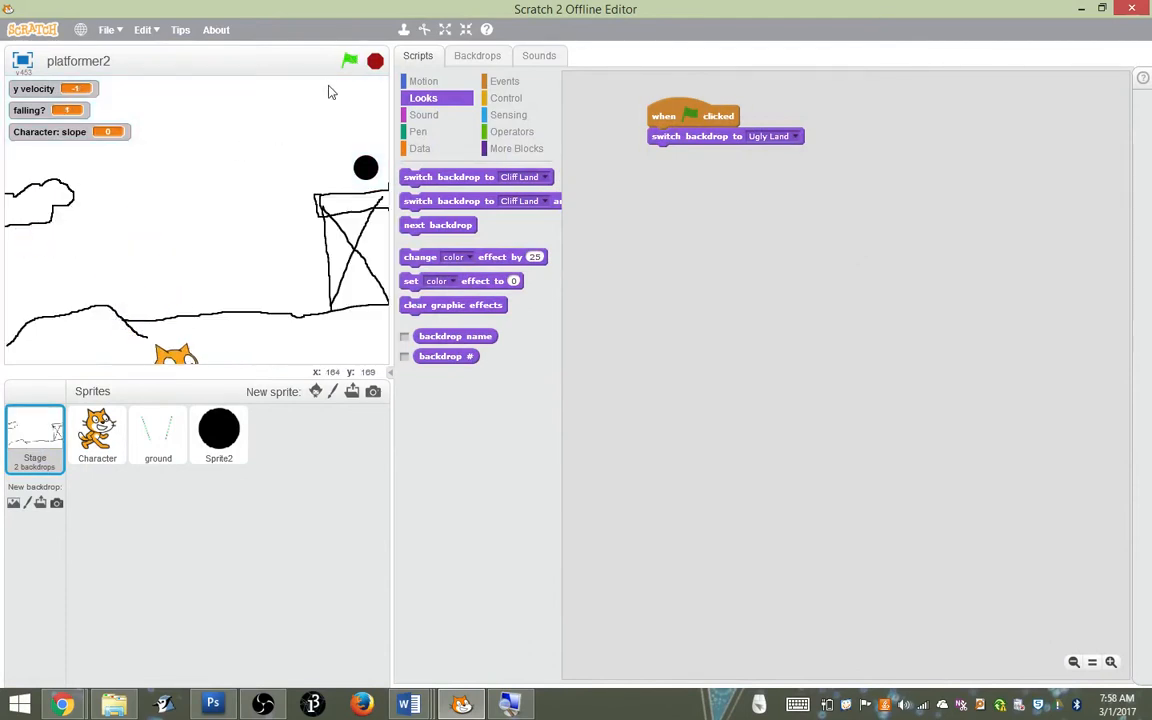
Add a switch backdrop block set to Ugly Land below the ghost effect block in the ground sprite's green-flag script
left_click(158, 440)
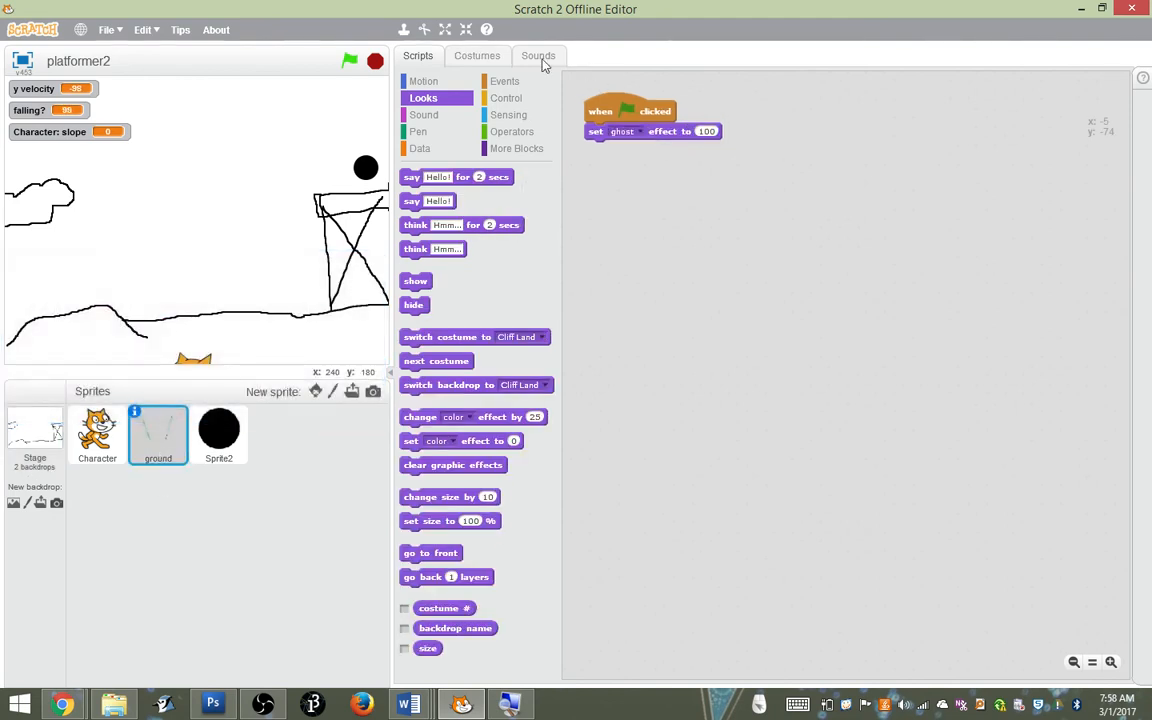
left_click(480, 56)
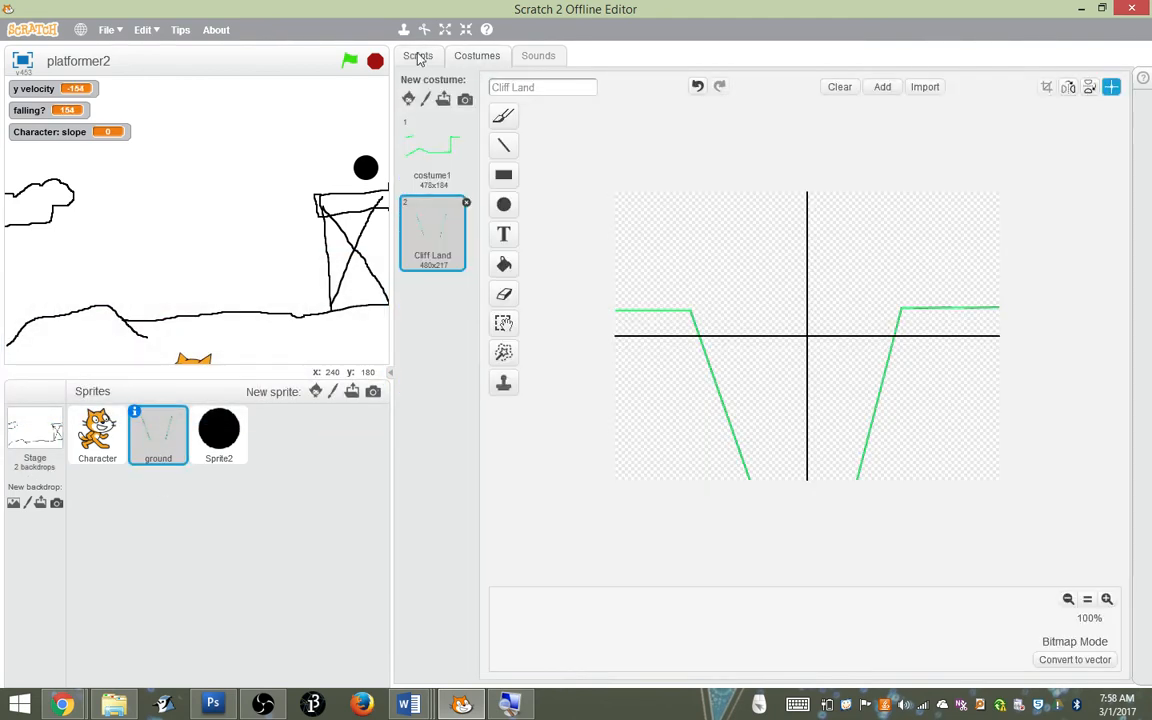
left_click(418, 55)
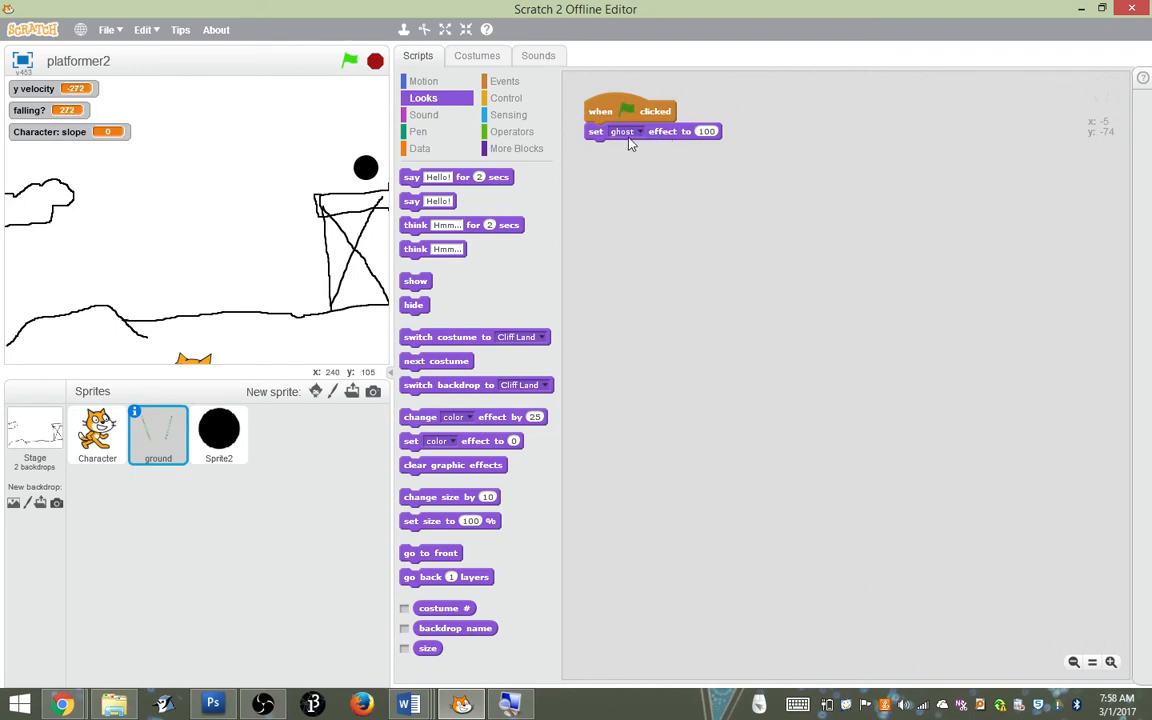
left_click(424, 84)
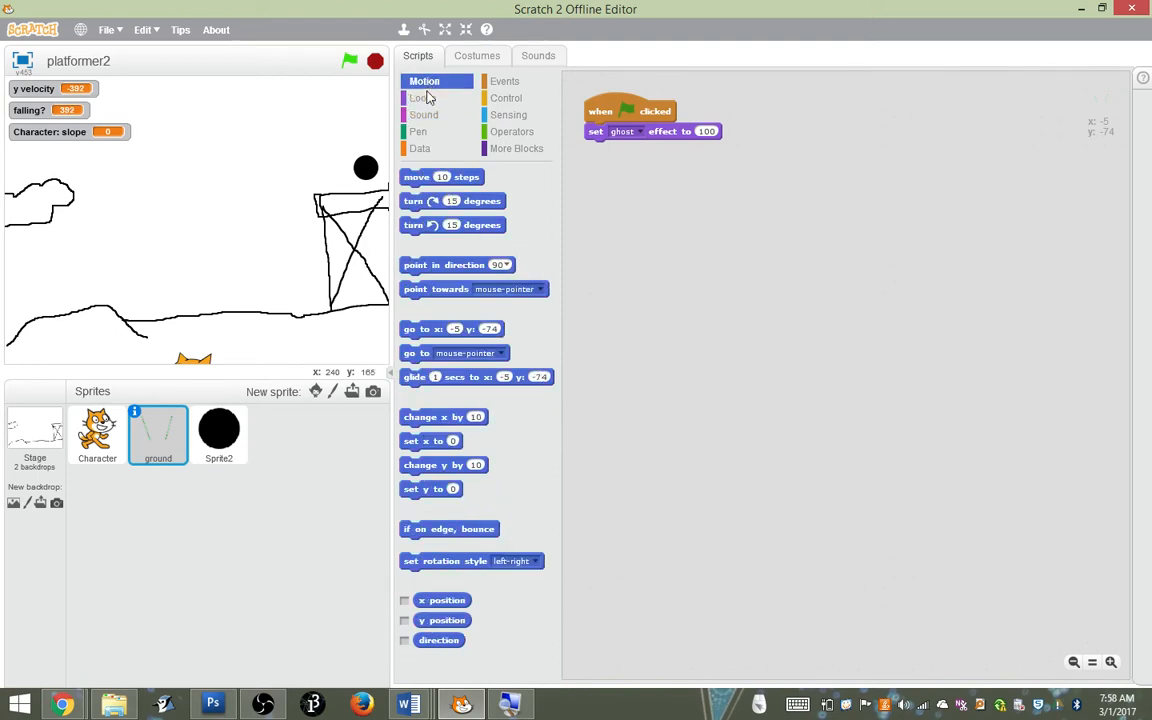
left_click(424, 98)
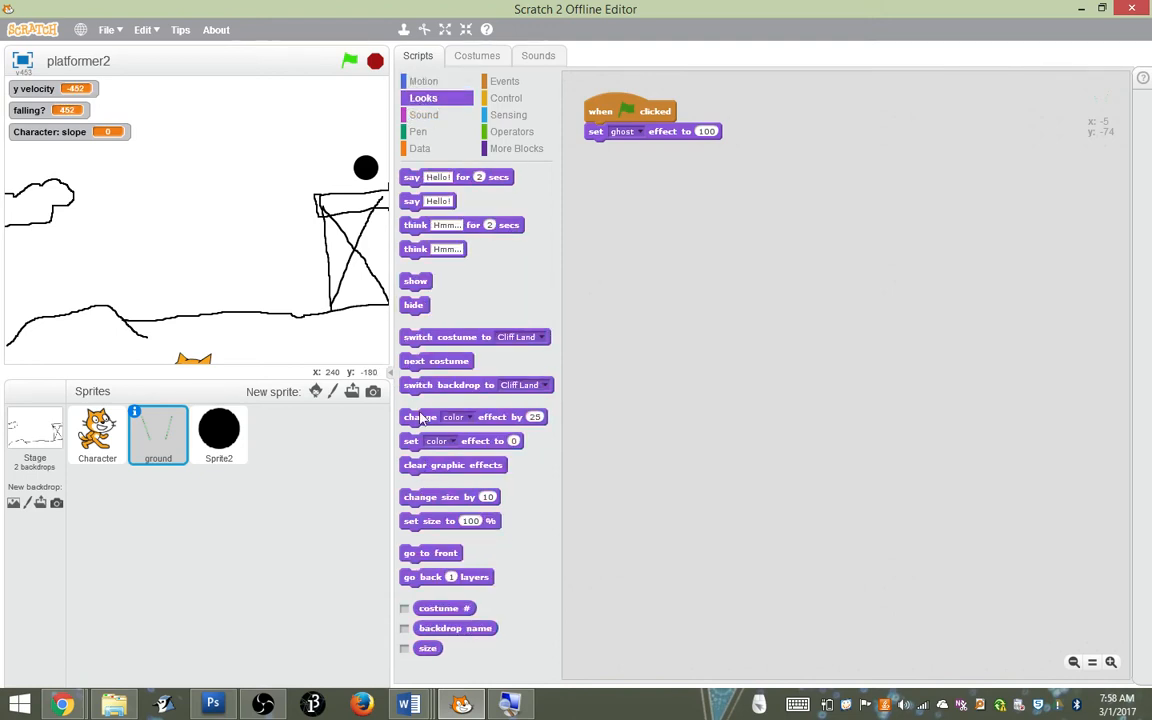
left_click_drag(420, 390, 605, 152)
left_click(731, 150)
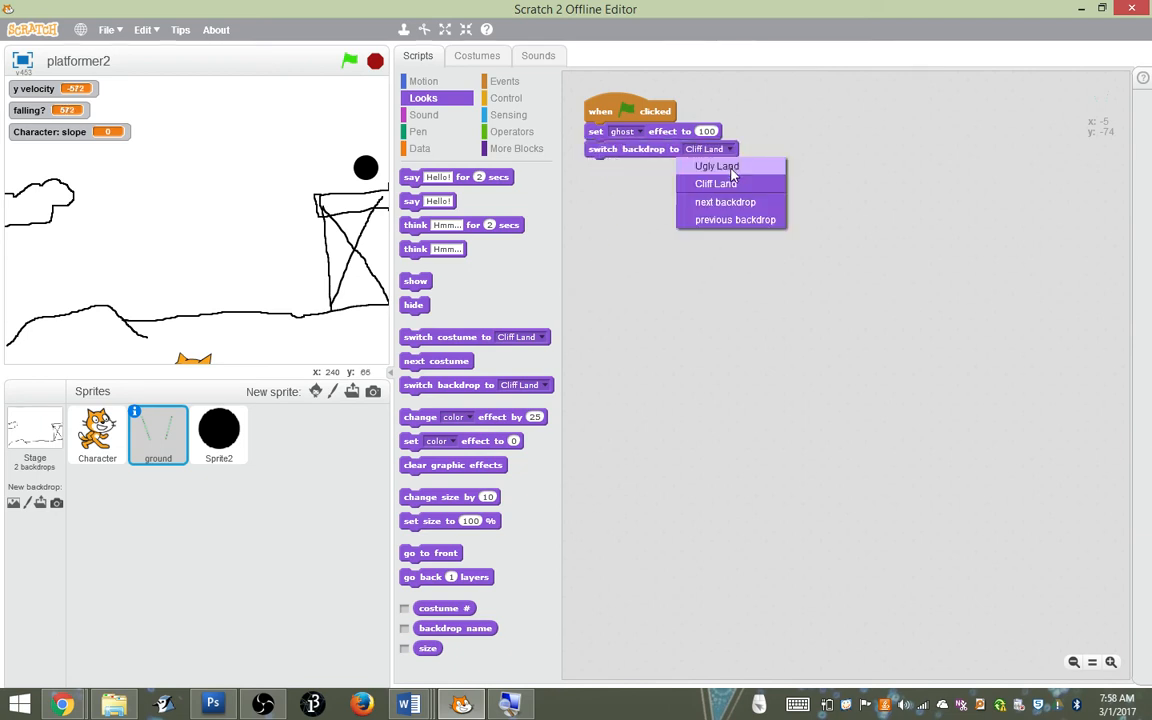
left_click(731, 167)
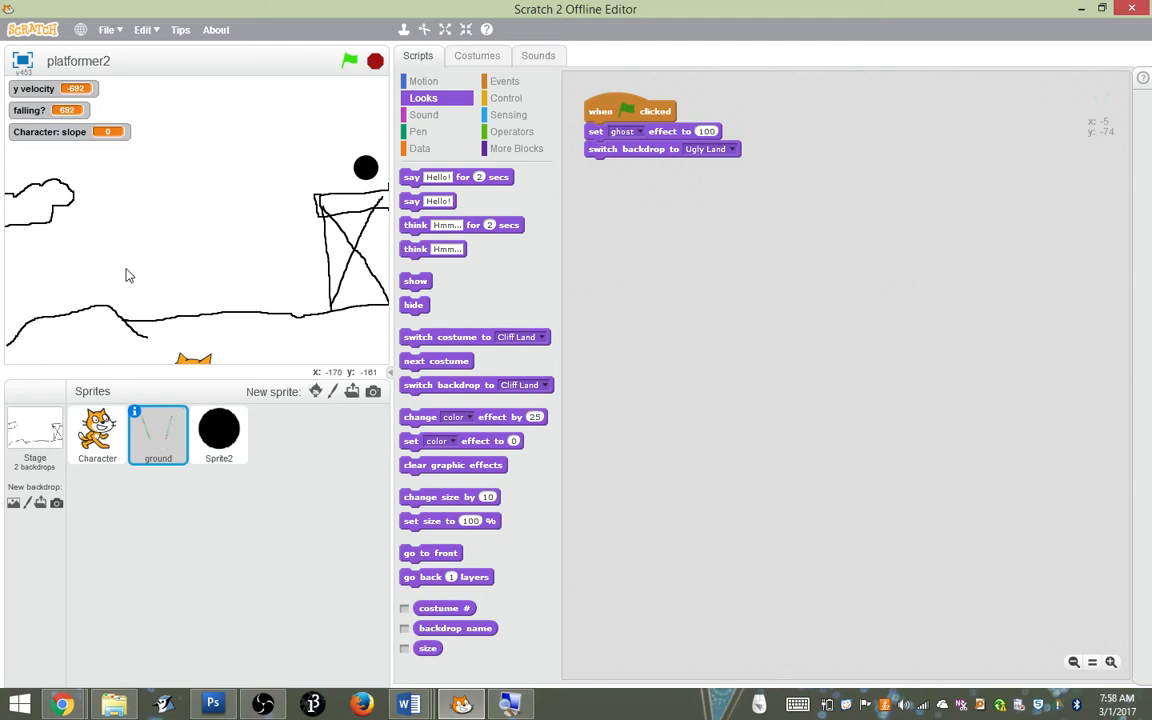
Run the project, stop it to place the cat above the left ledge, and run it again
left_click(348, 60)
left_click_drag(207, 362, 153, 247)
left_click(378, 60)
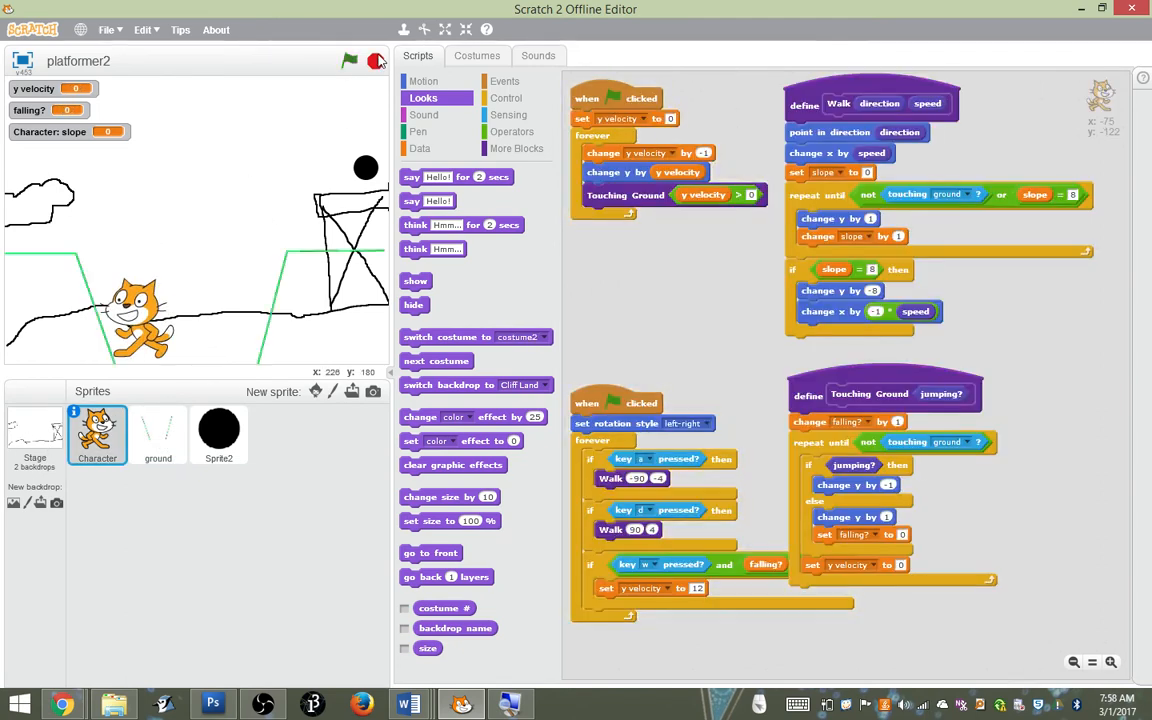
left_click_drag(143, 320, 78, 190)
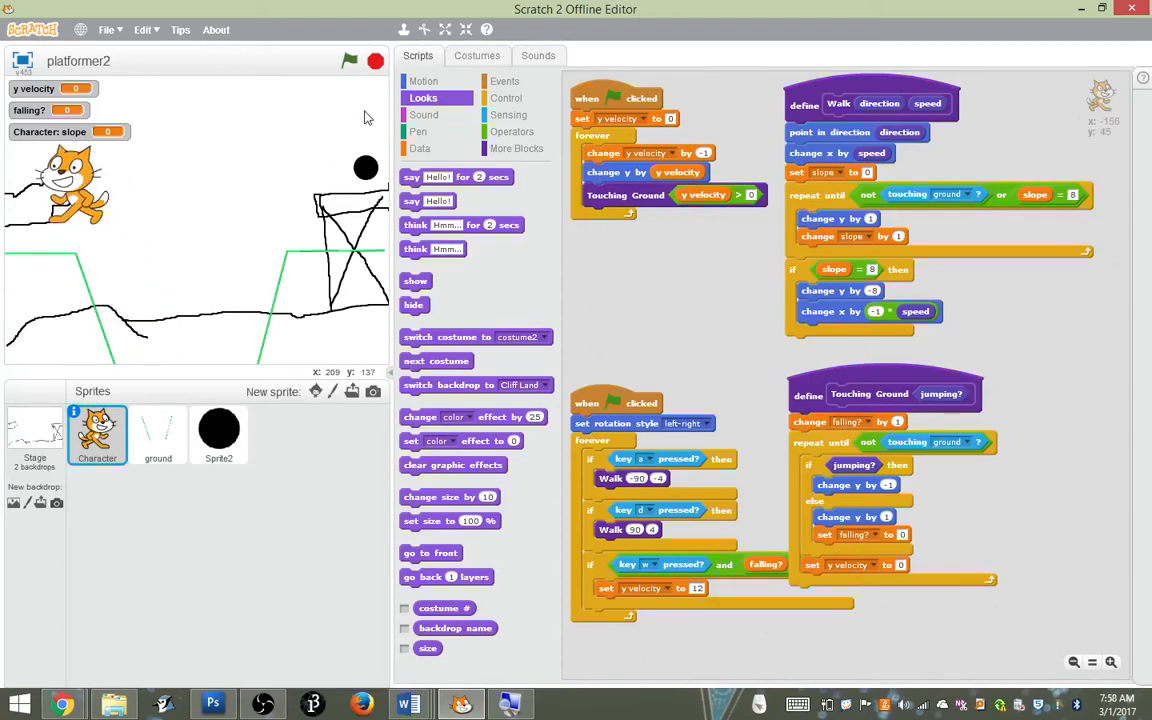
left_click(350, 62)
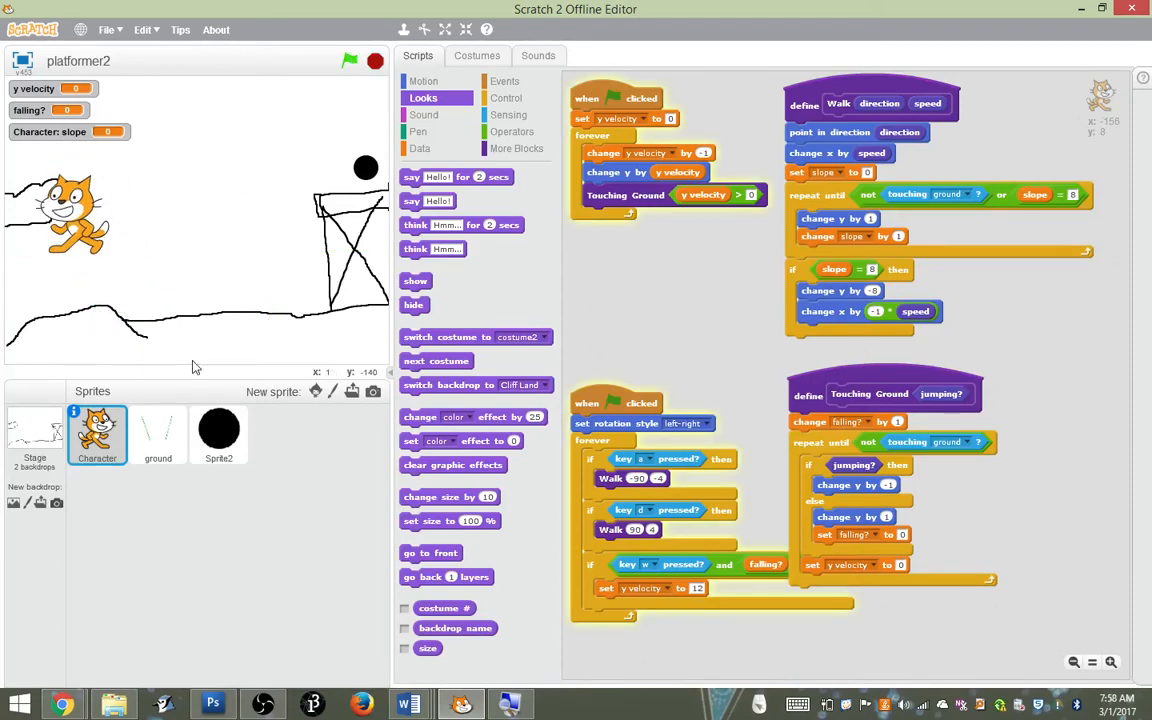
Rename the ground sprite's first costume, costume1, to Ugly Land
left_click(168, 432)
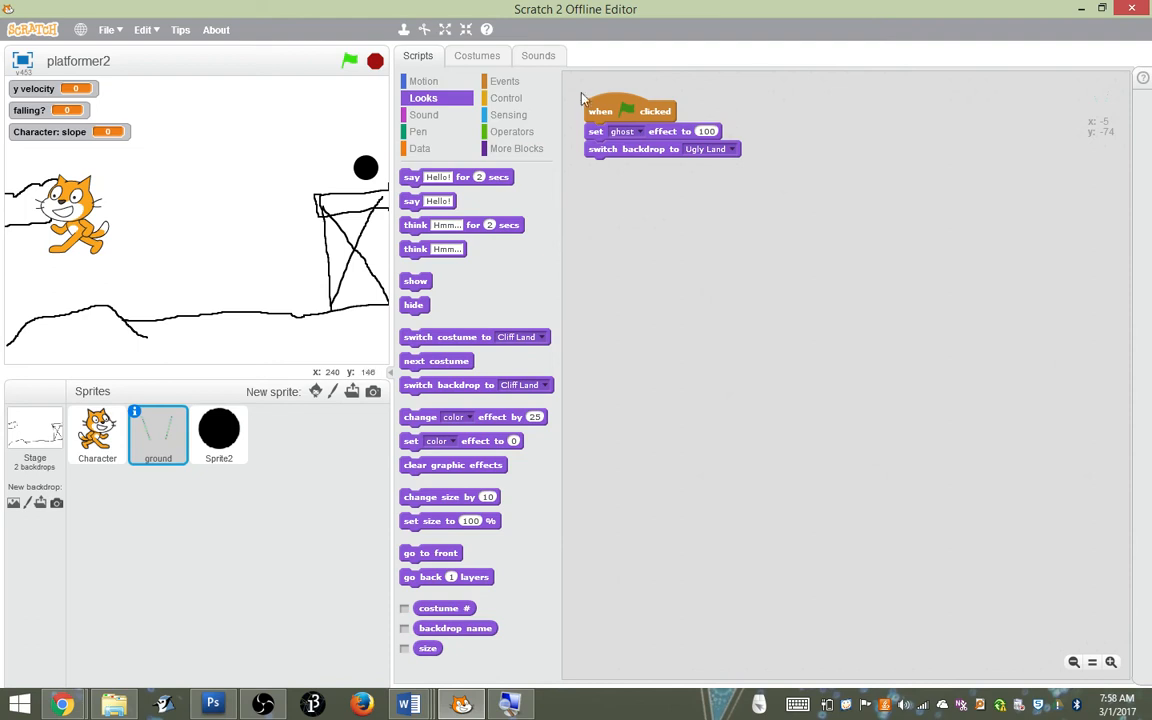
left_click(477, 55)
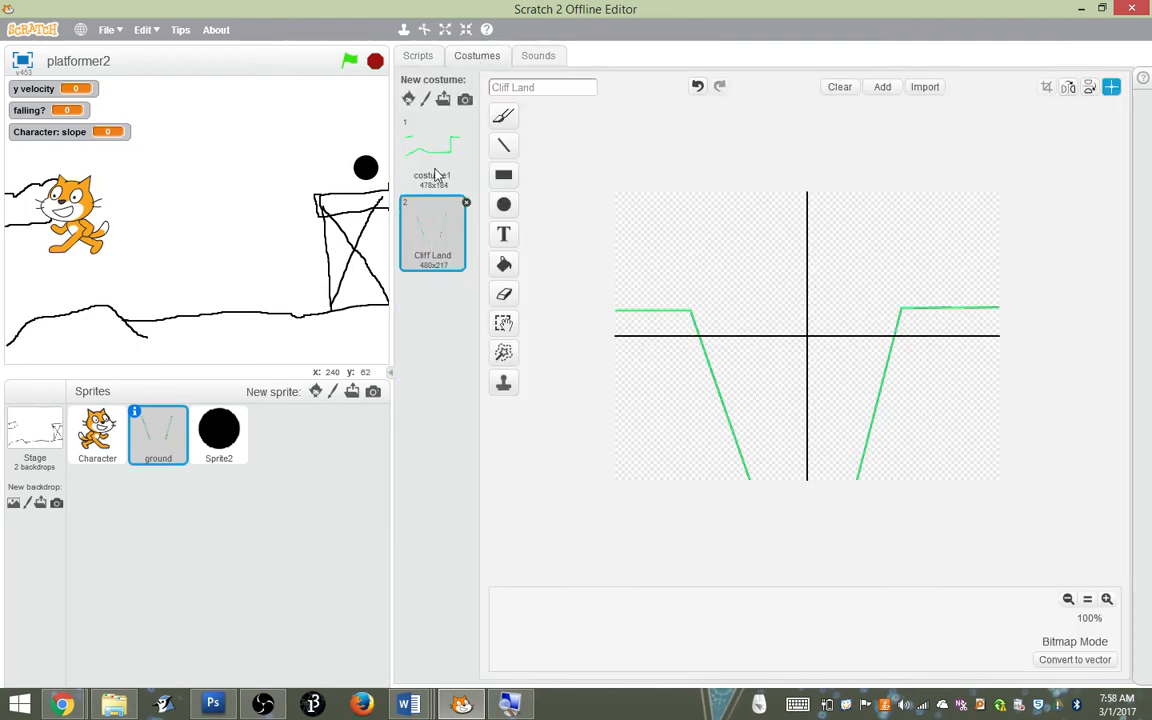
left_click(435, 170)
left_click(496, 87)
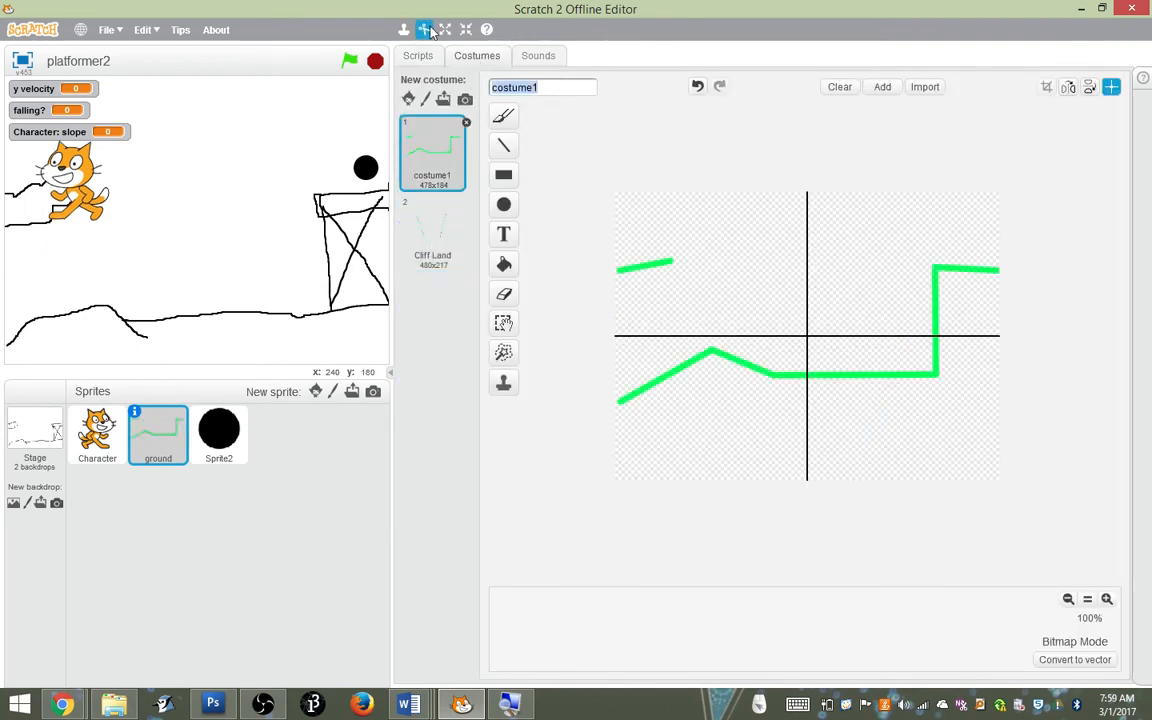
type("Ugly Land")
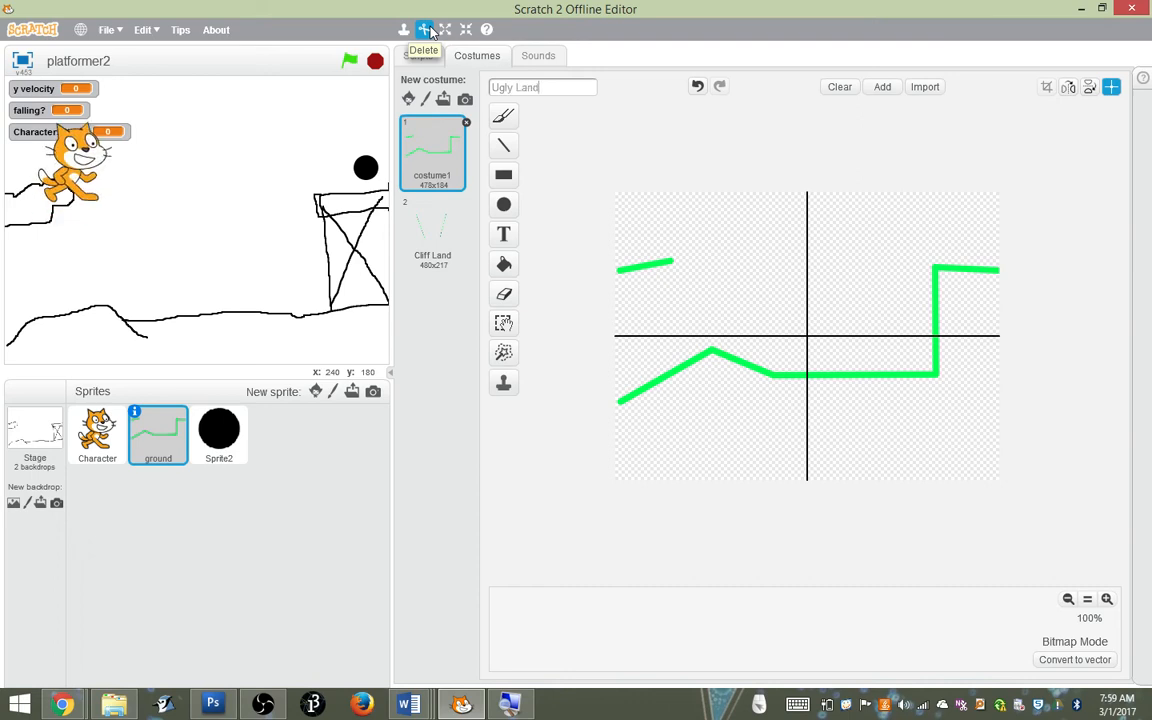
Select Ugly Land again in the ground script's switch backdrop block and run the project
left_click(418, 56)
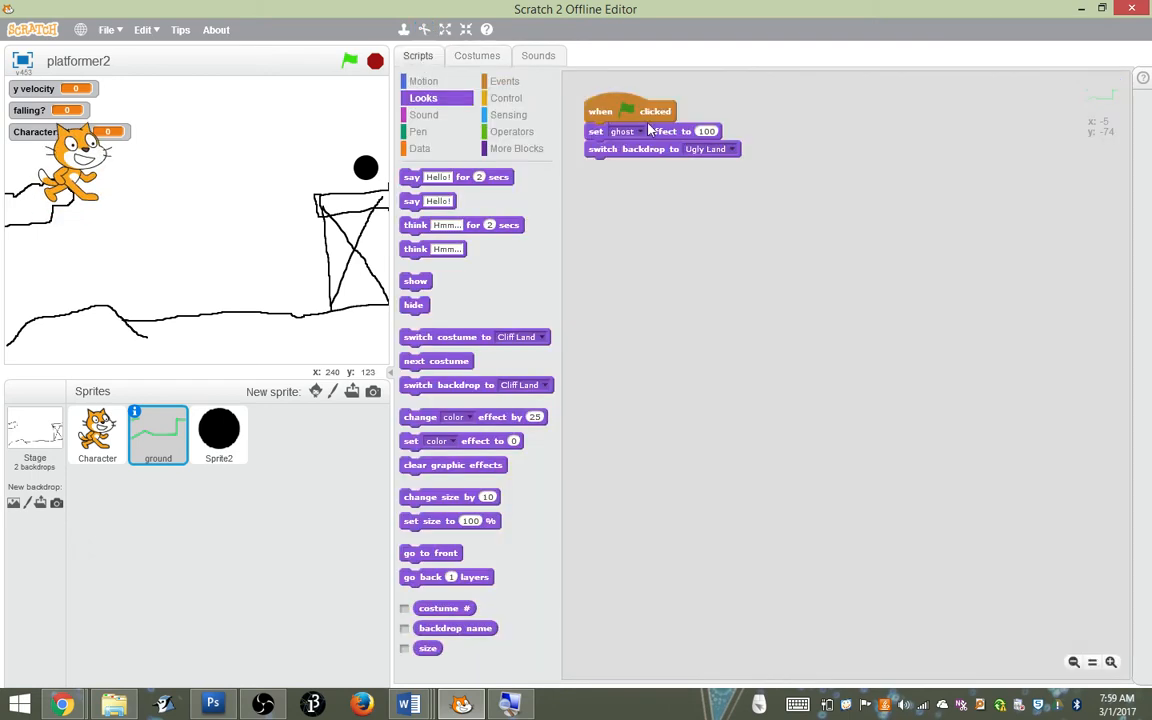
right_click(737, 150)
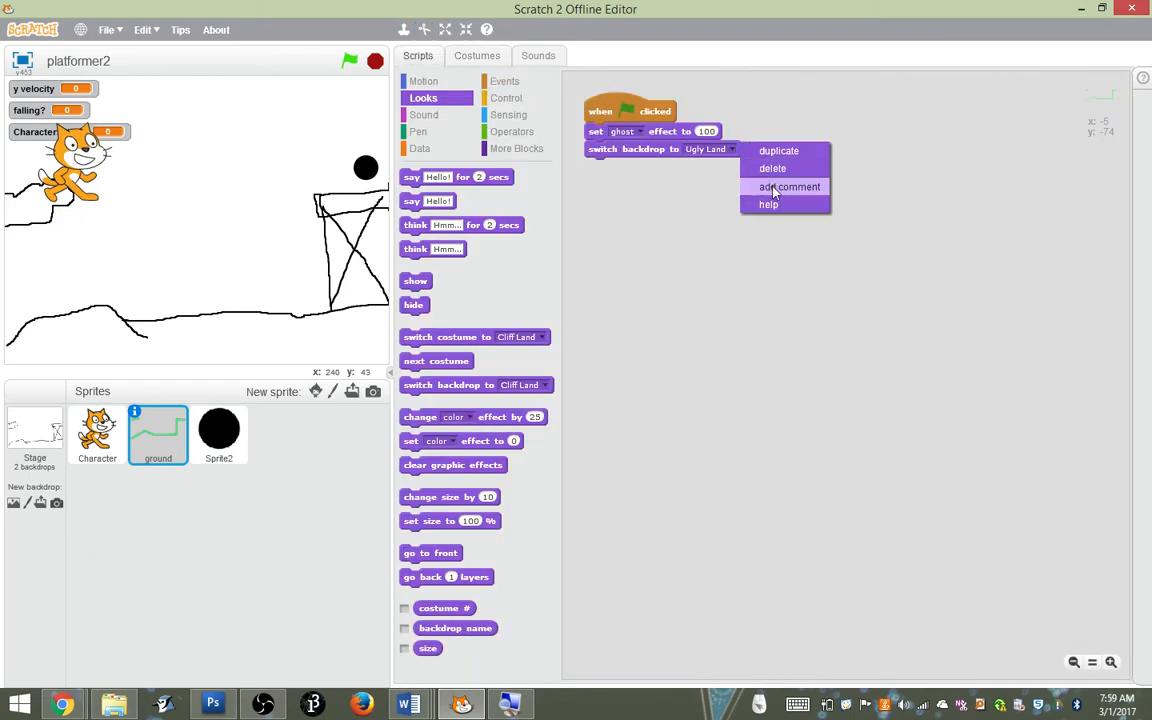
left_click(686, 208)
left_click(735, 150)
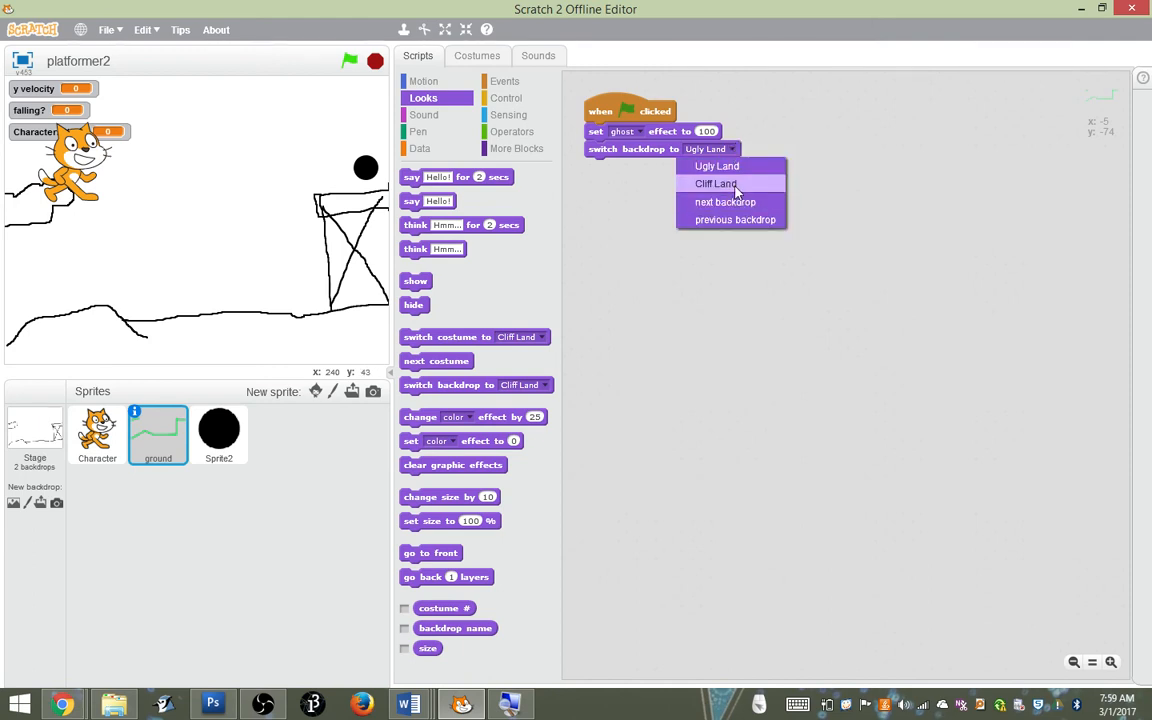
left_click(720, 165)
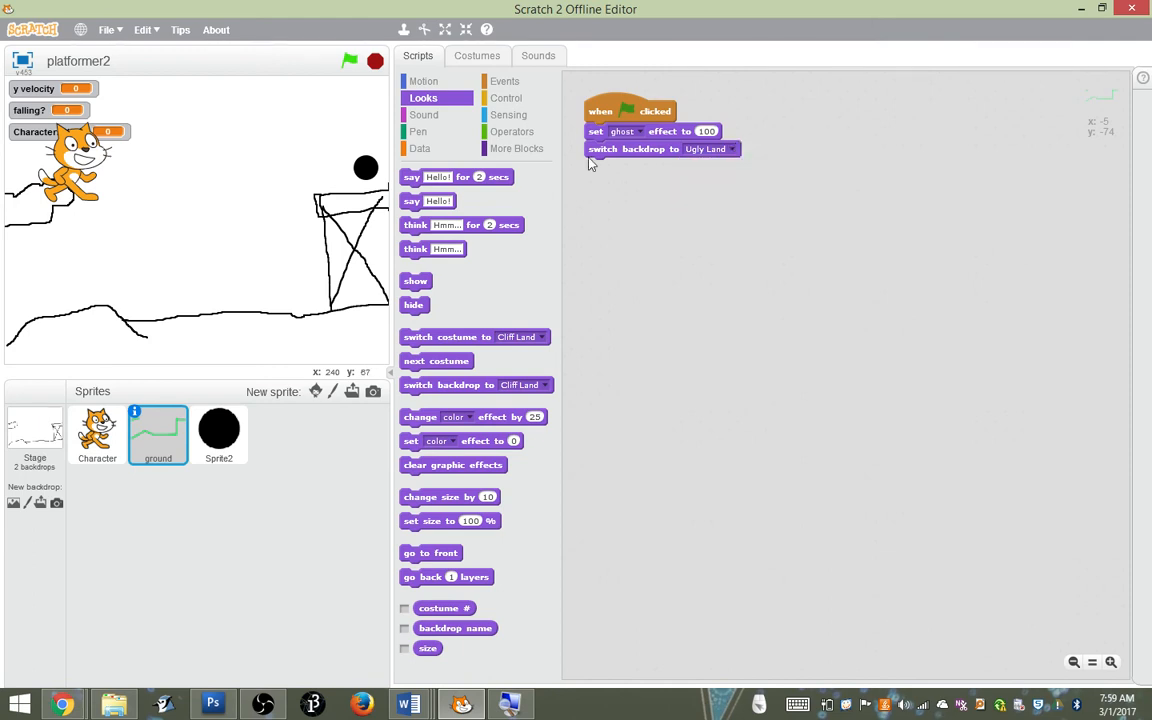
left_click(351, 61)
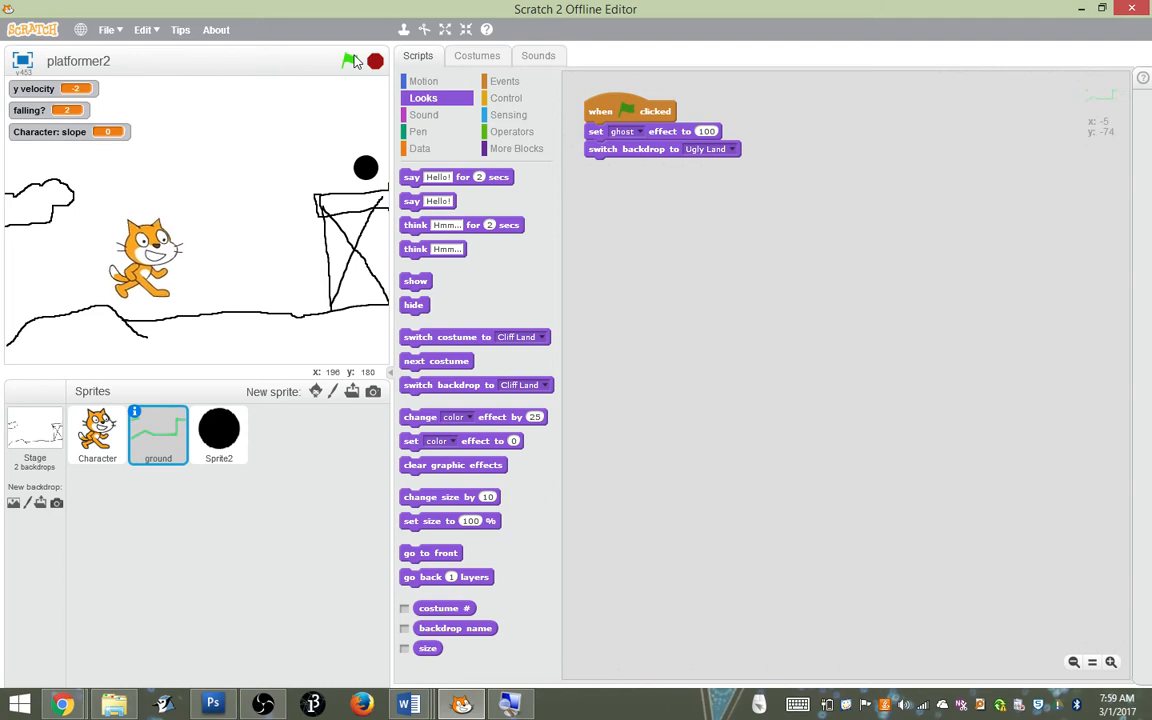
Set the ghost effect in the ground sprite's green-flag script to 0 and run the project
left_click(707, 131)
type("0")
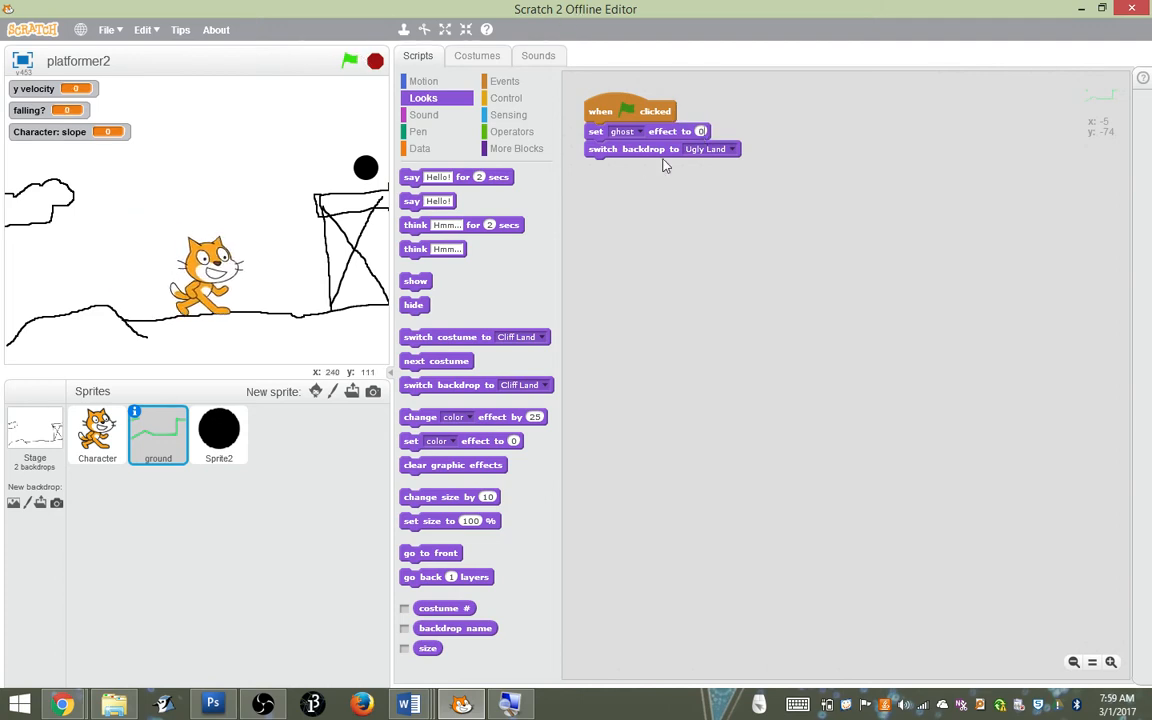
left_click(352, 62)
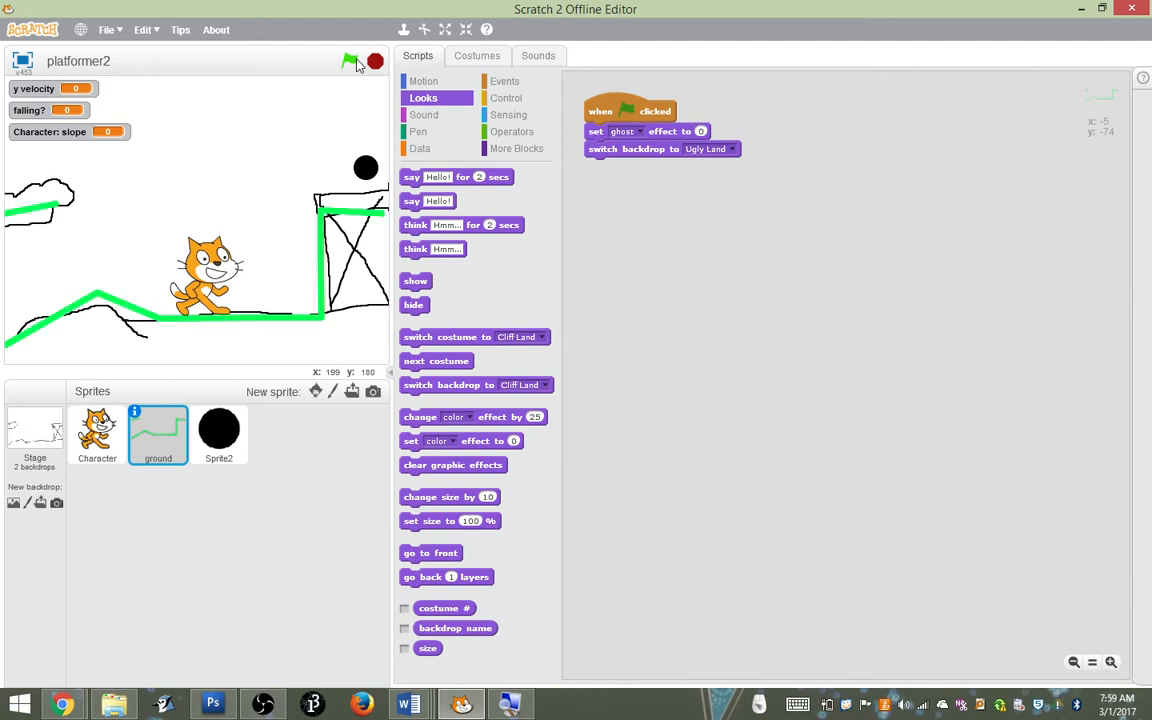
Walk and jump the cat up to the black circle, and move it back left to test the level change
key("Left")
key("Right")
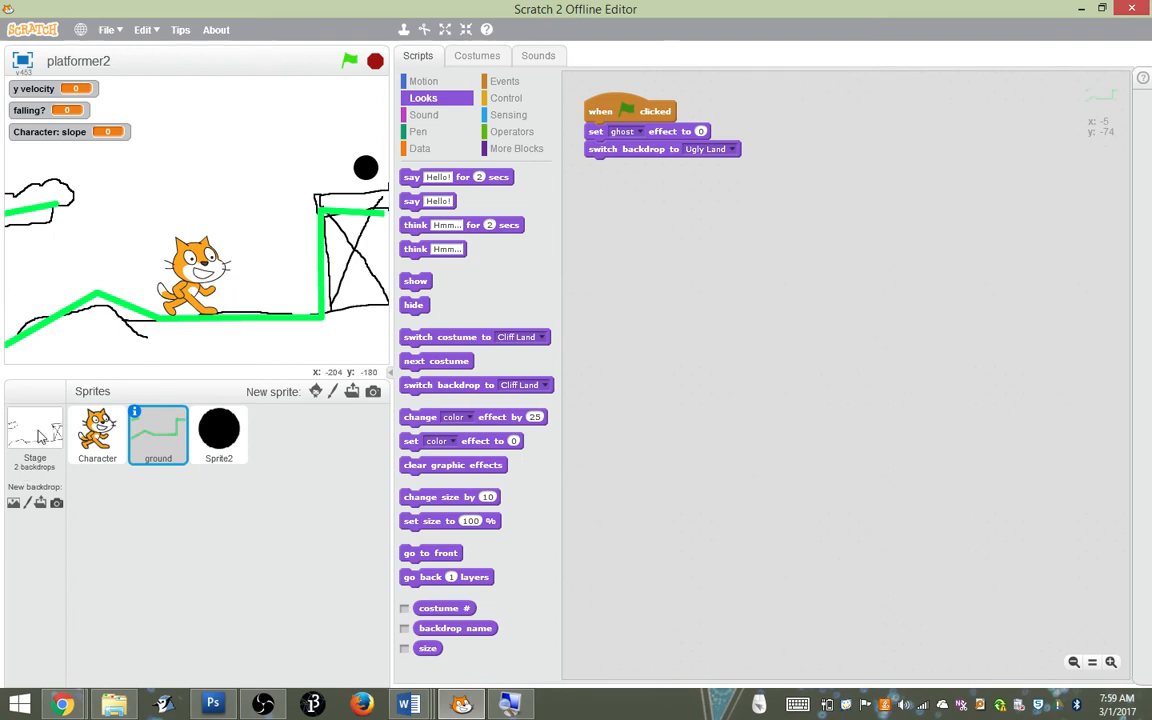
key("Right")
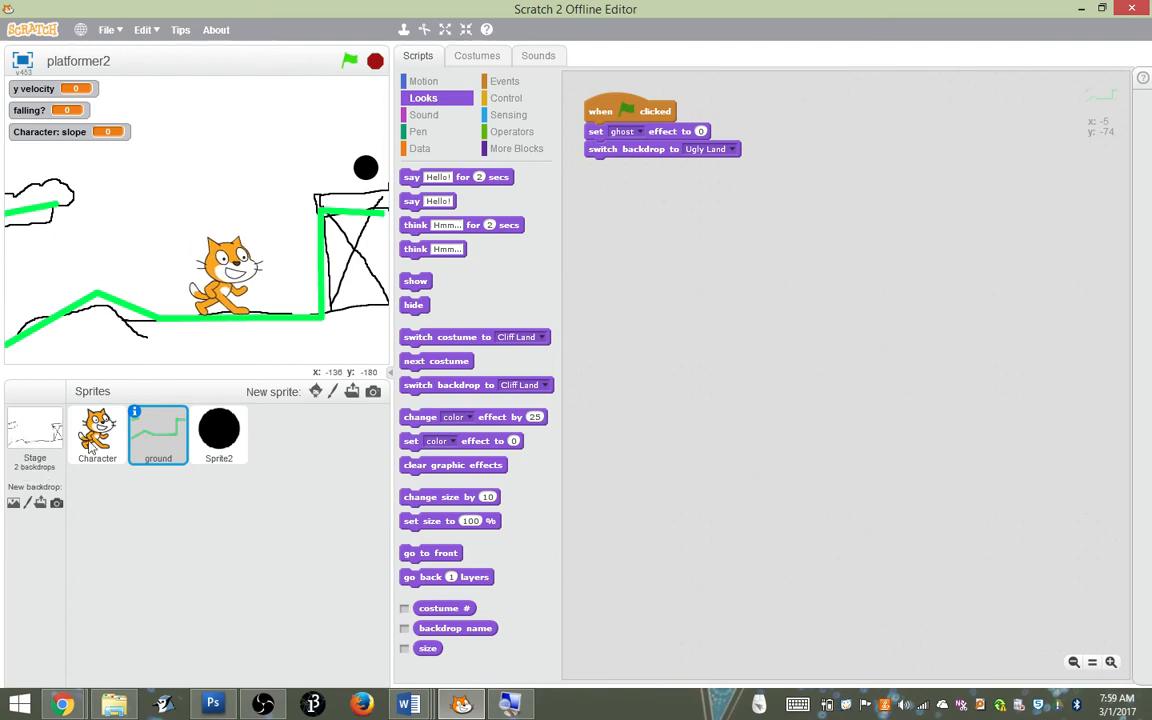
key("Up")
key("Right")
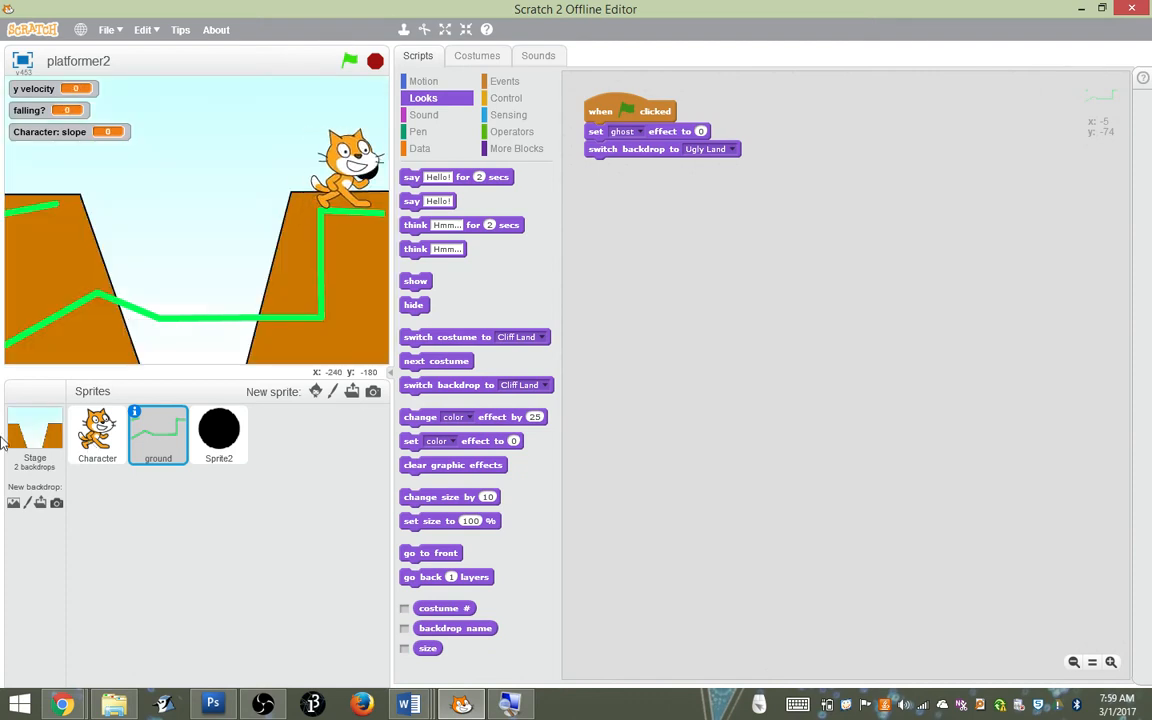
key("Left")
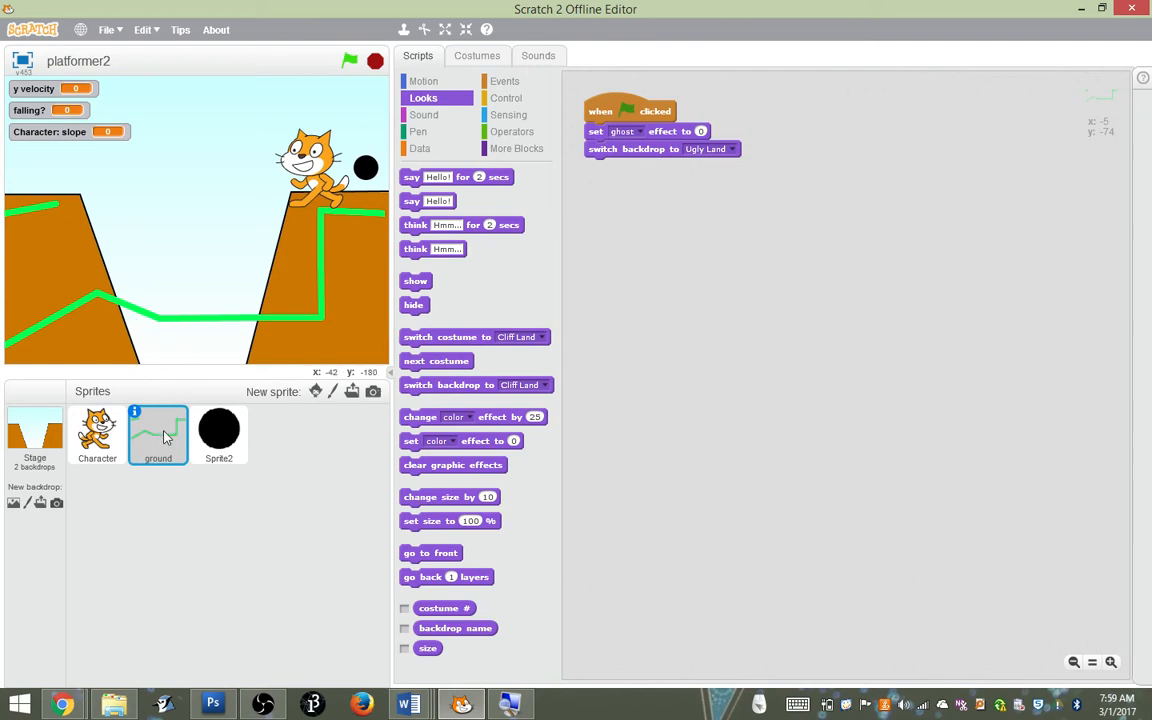
Build a ground script that switches the costume to Cliff Land when the backdrop switches to Cliff Land
left_click(185, 447)
left_click(507, 100)
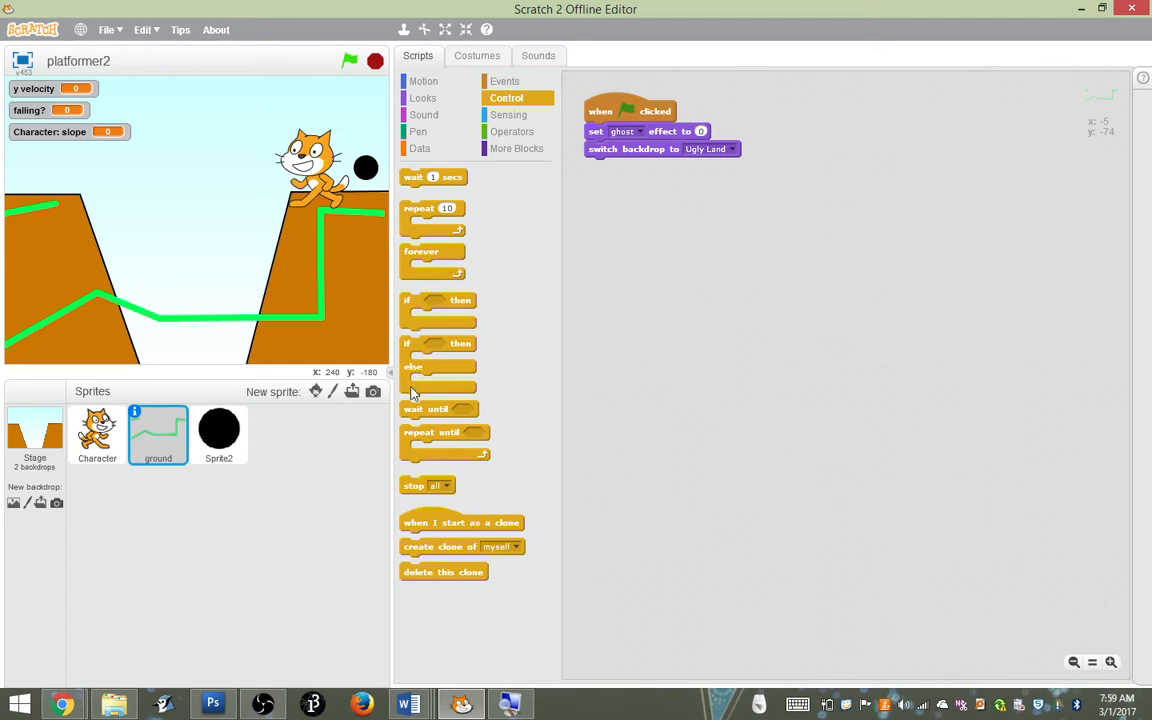
left_click(503, 84)
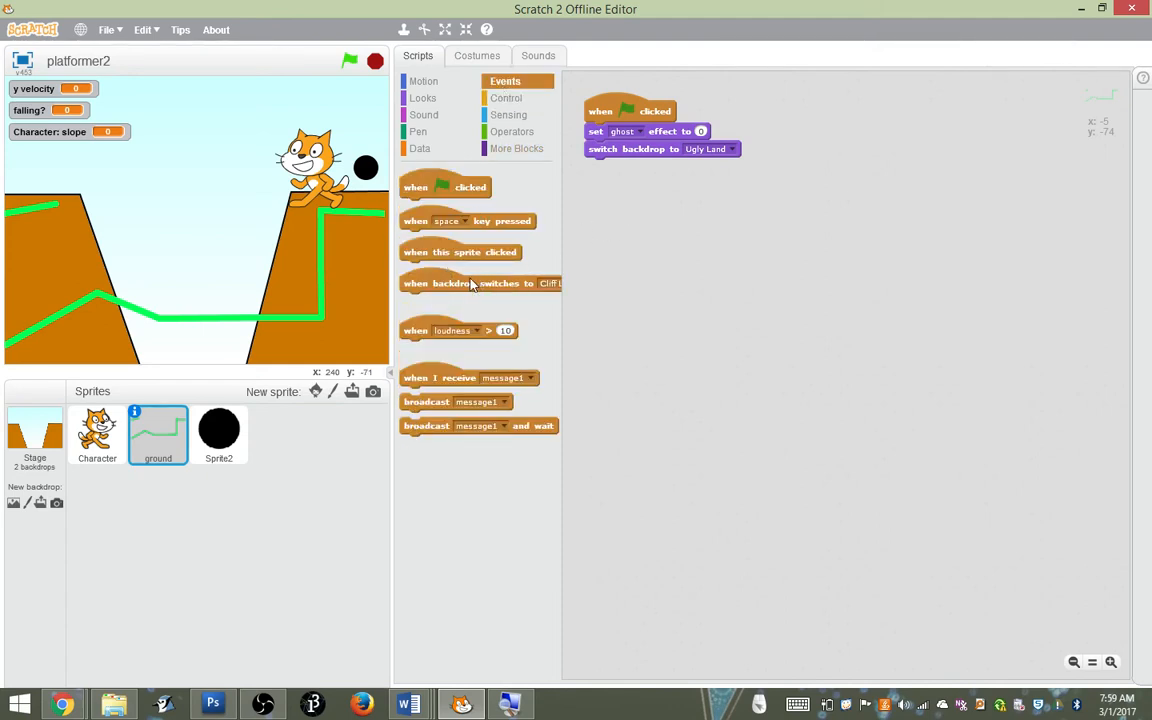
left_click_drag(472, 284, 679, 205)
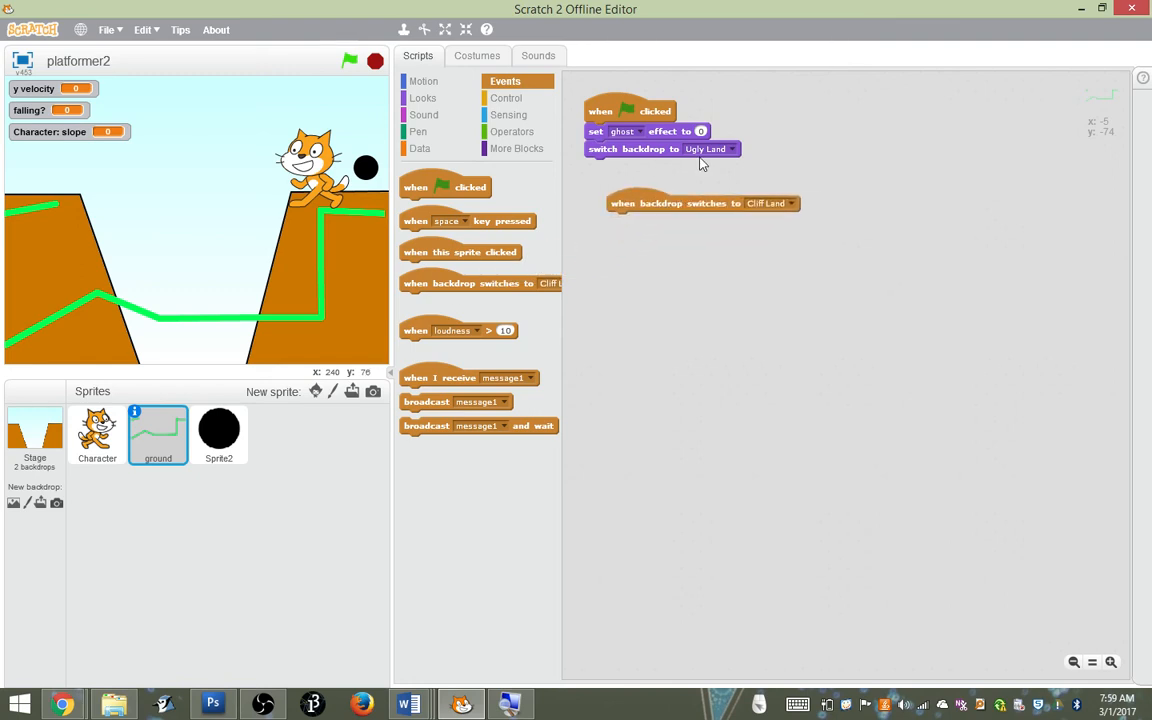
left_click(423, 99)
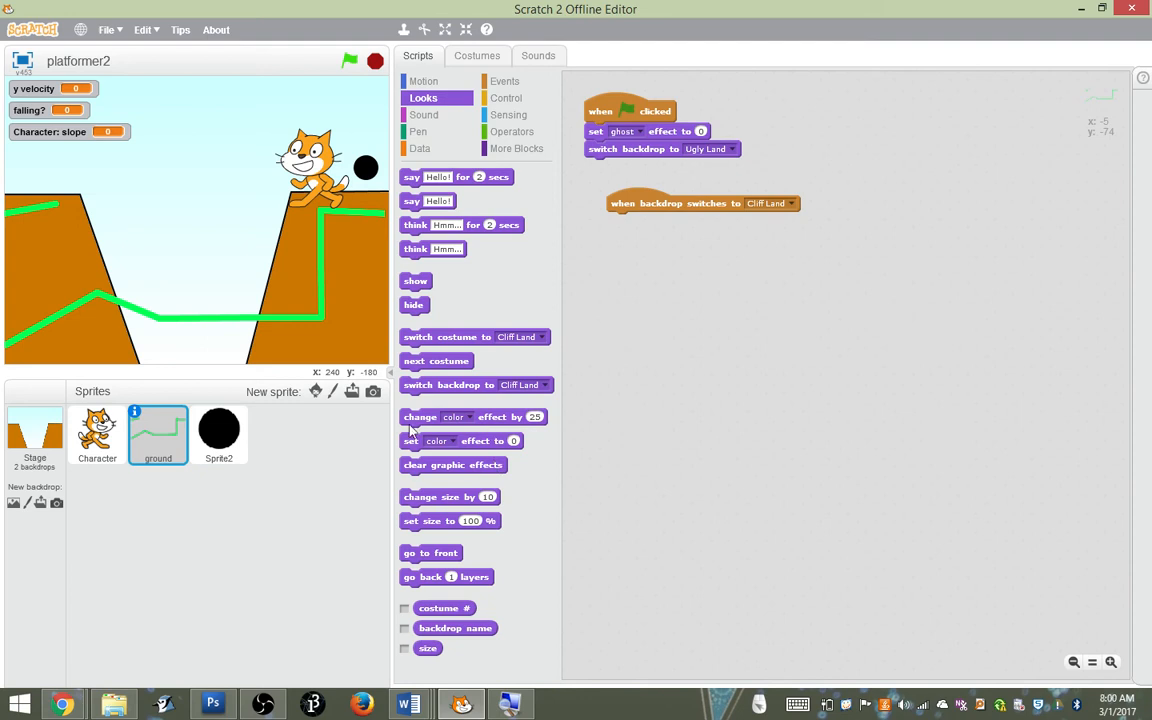
left_click_drag(418, 390, 440, 265)
left_click_drag(447, 344, 654, 232)
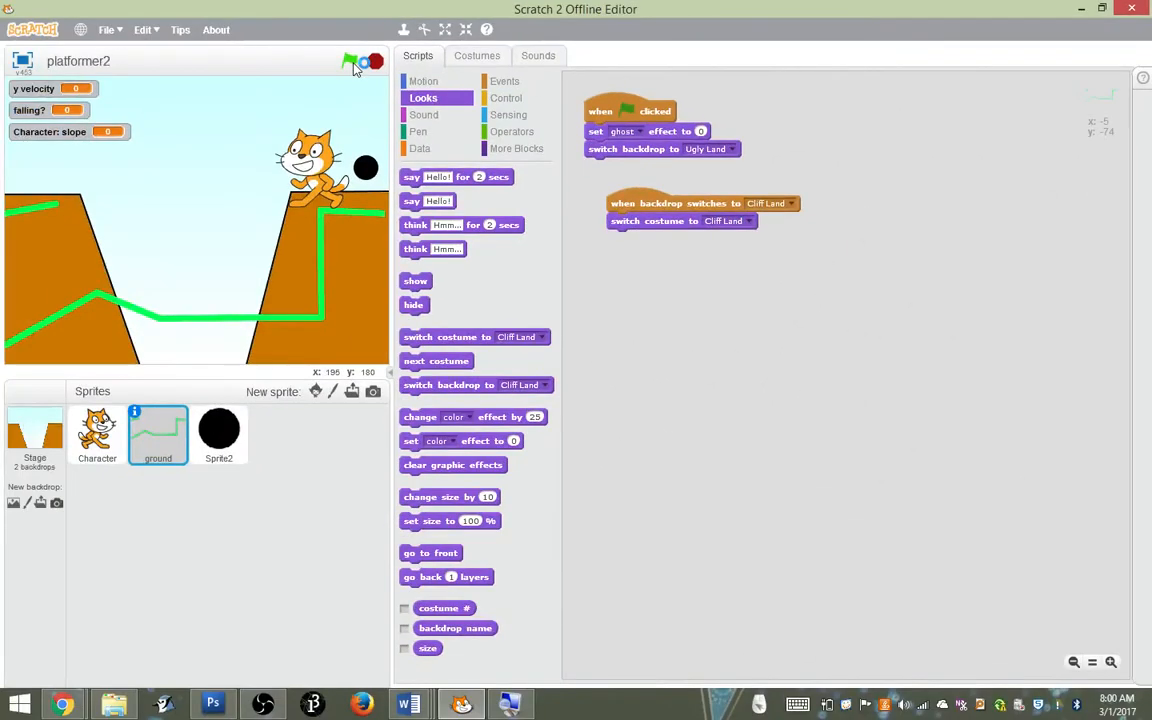
Test the change to Cliff Land, move the ground sprite up to line up with the cliff edges, and restart the project
left_click(351, 63)
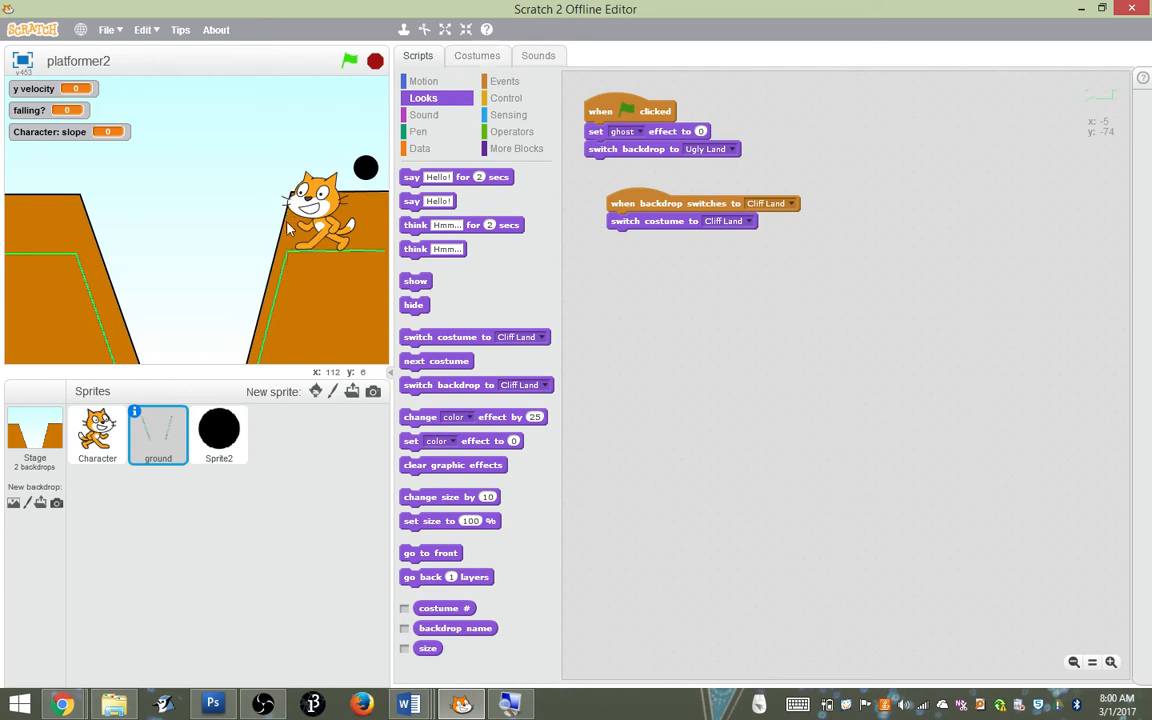
left_click_drag(288, 258, 293, 198)
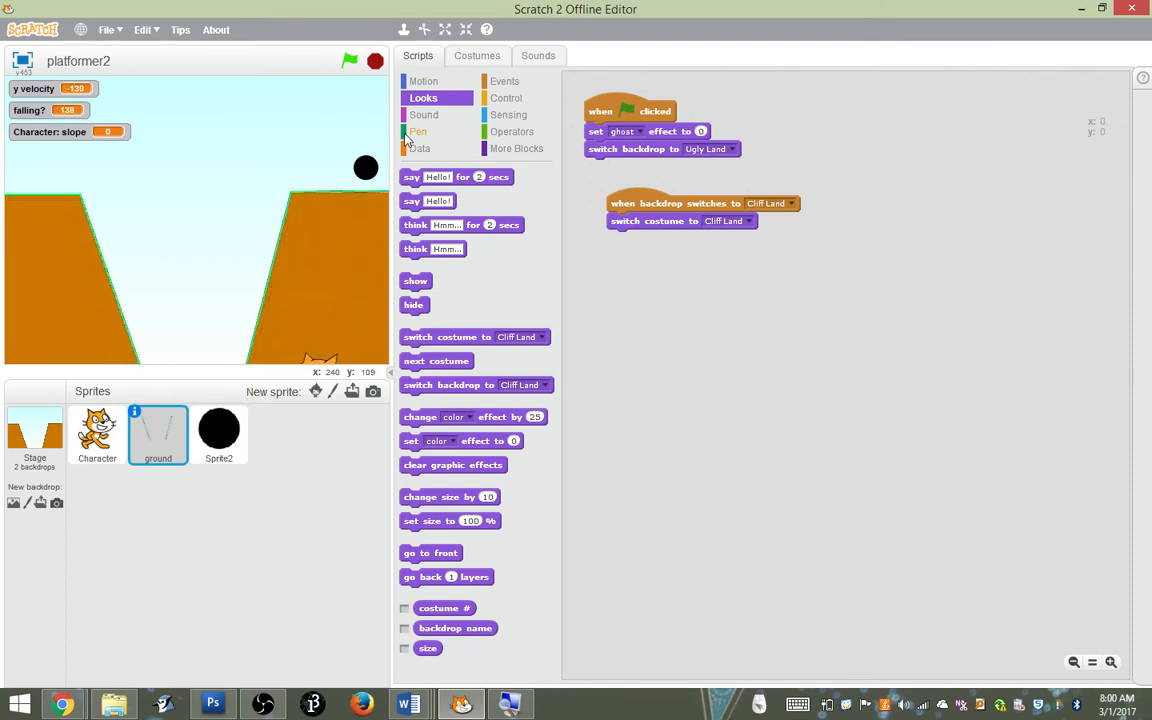
left_click(349, 61)
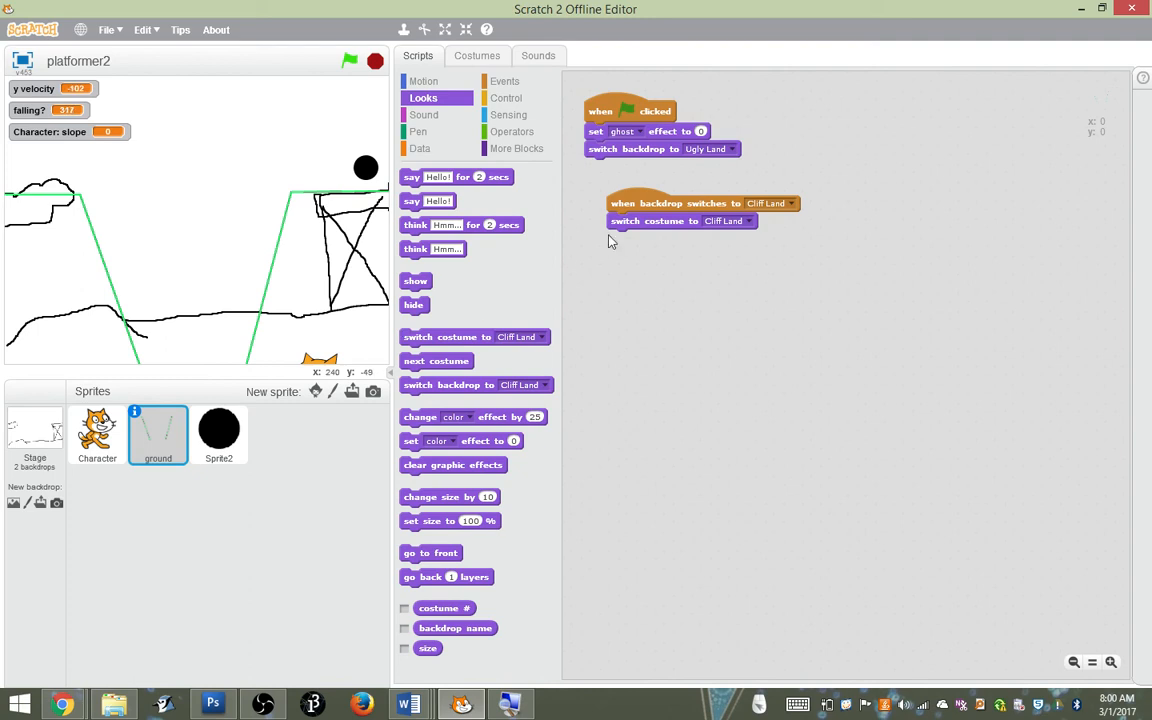
Replace the switch backdrop block in the ground's green-flag script with switch costume to Ugly Land, and run the project
left_click_drag(649, 157, 485, 235)
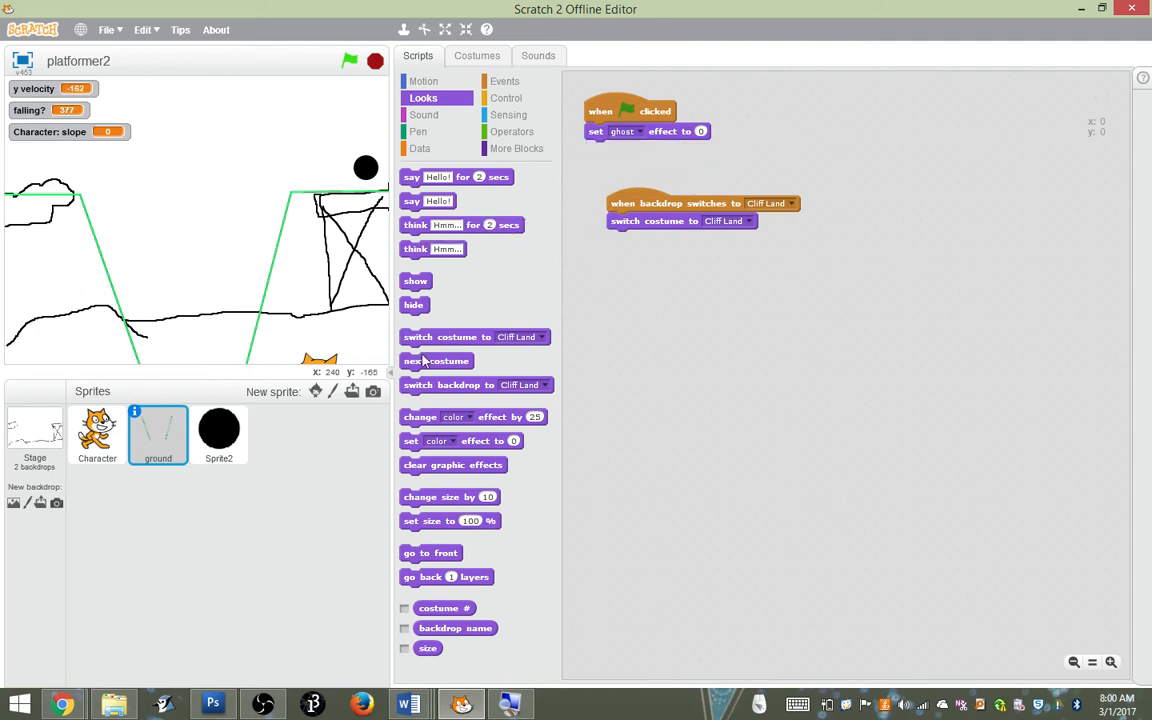
left_click_drag(432, 347, 622, 160)
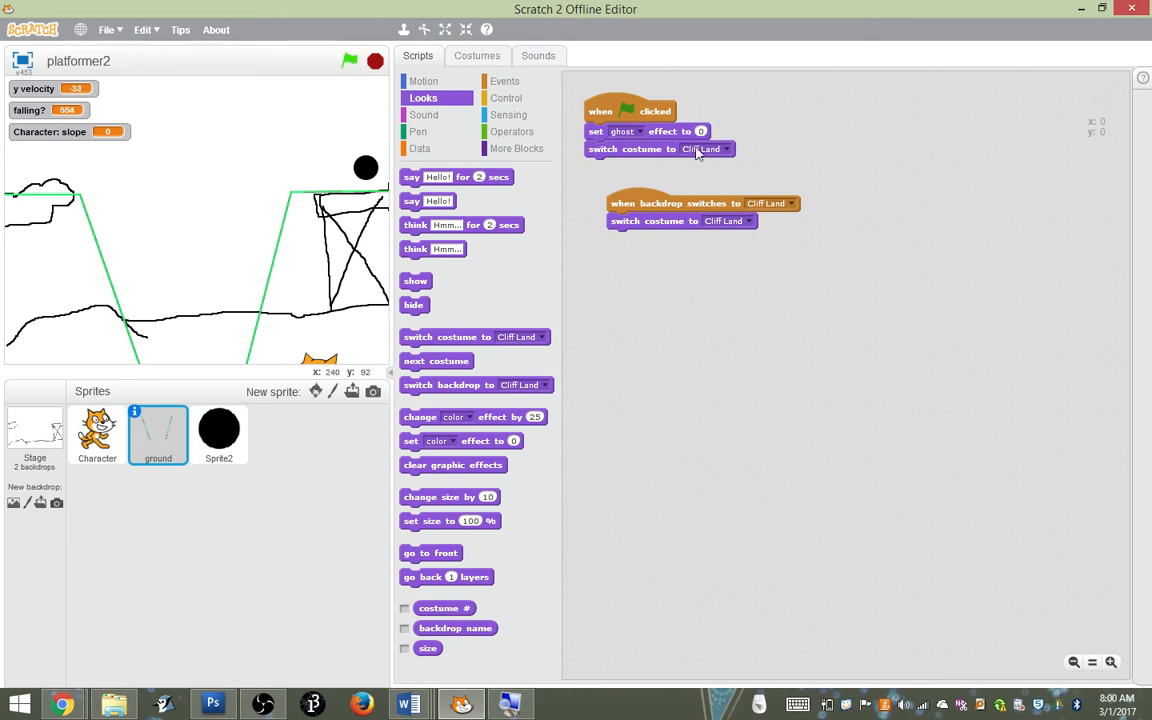
left_click(729, 150)
left_click(720, 165)
left_click(350, 60)
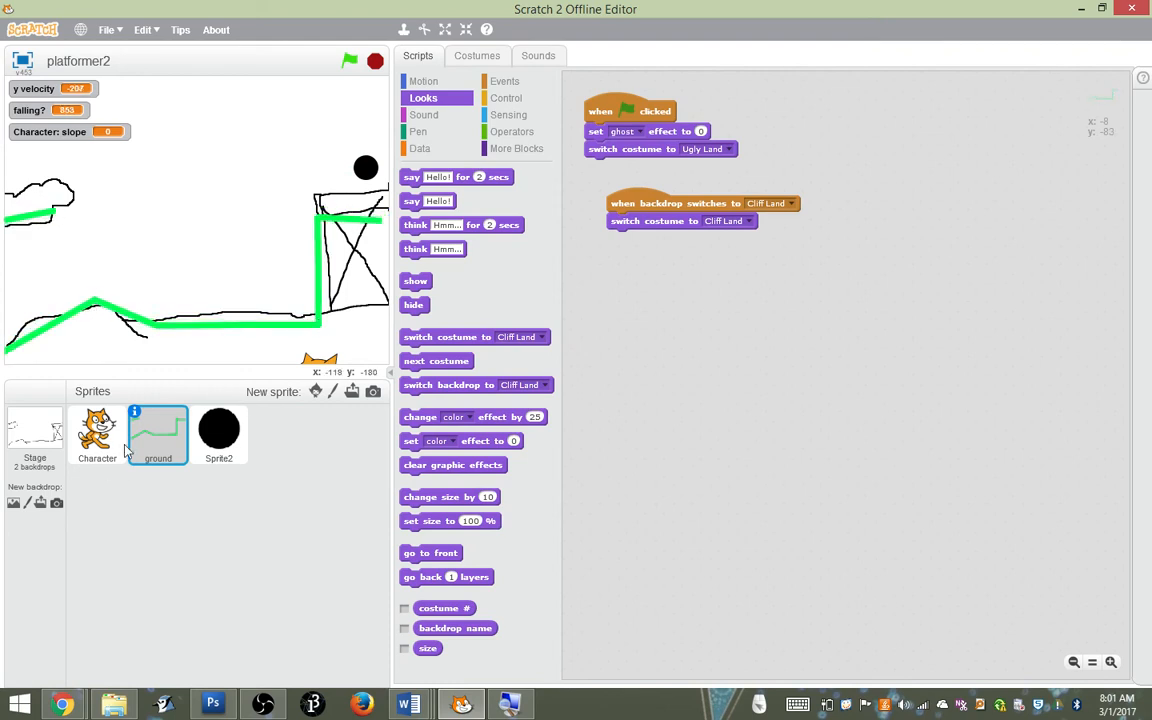
Move the costume center of the ground's Cliff Land costume lower, along its vertical middle line
left_click(477, 56)
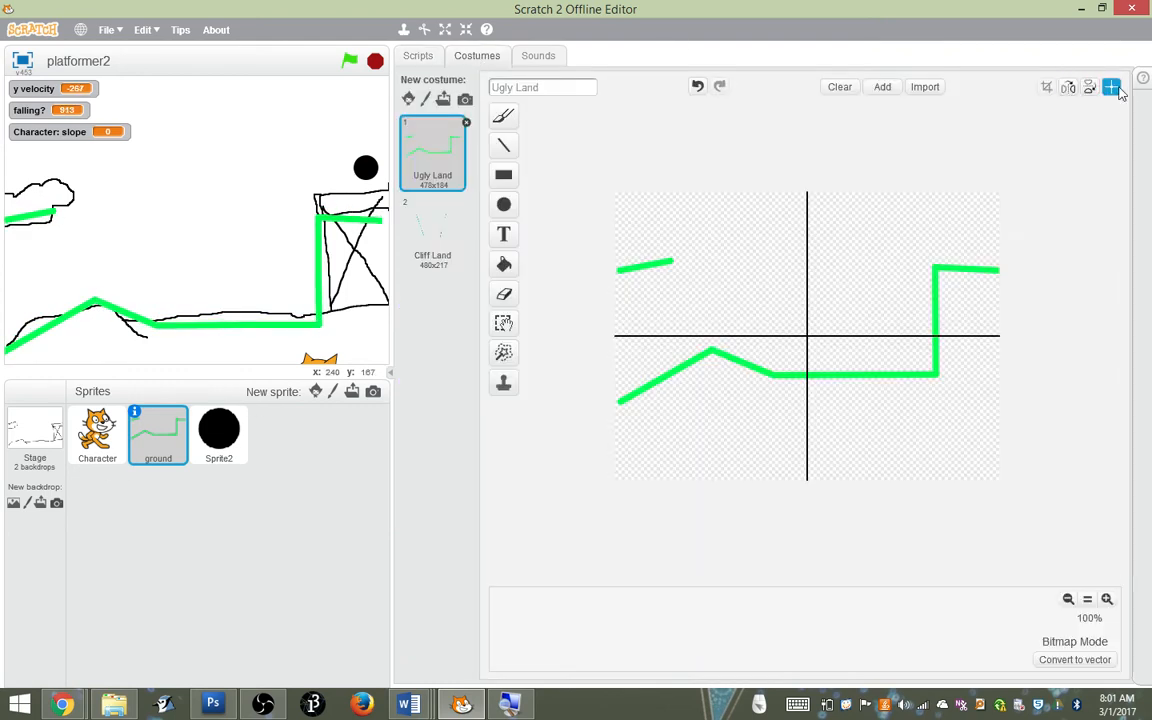
left_click(438, 232)
left_click(429, 168)
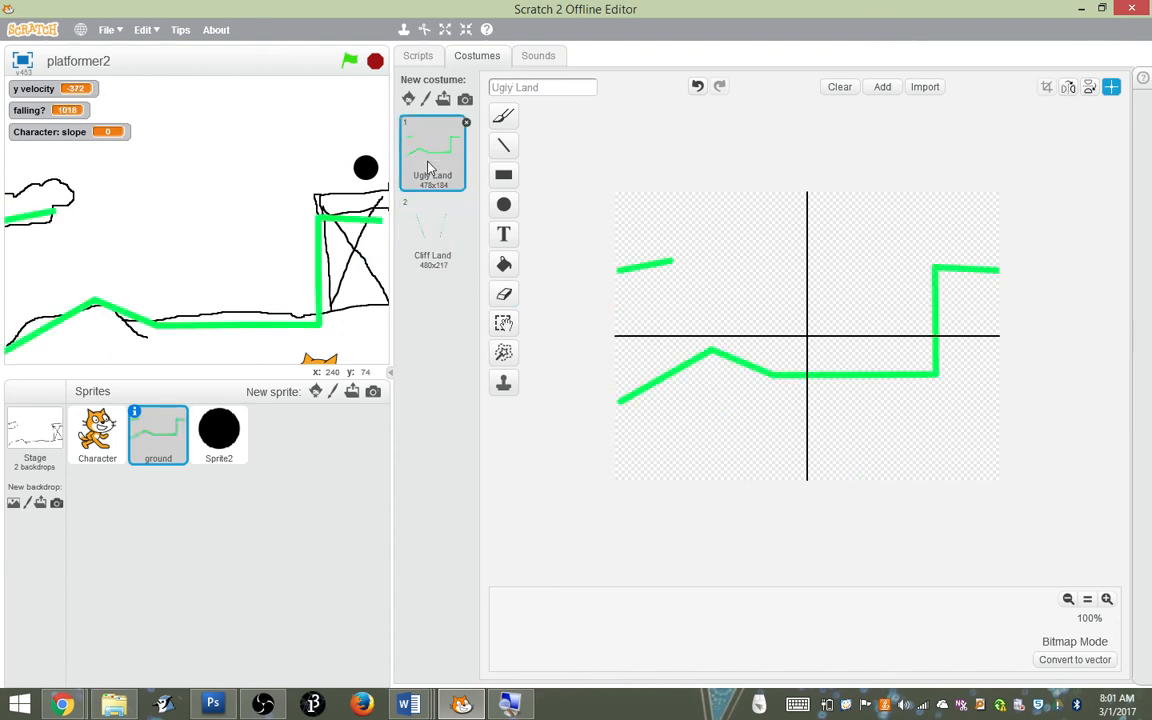
left_click(433, 267)
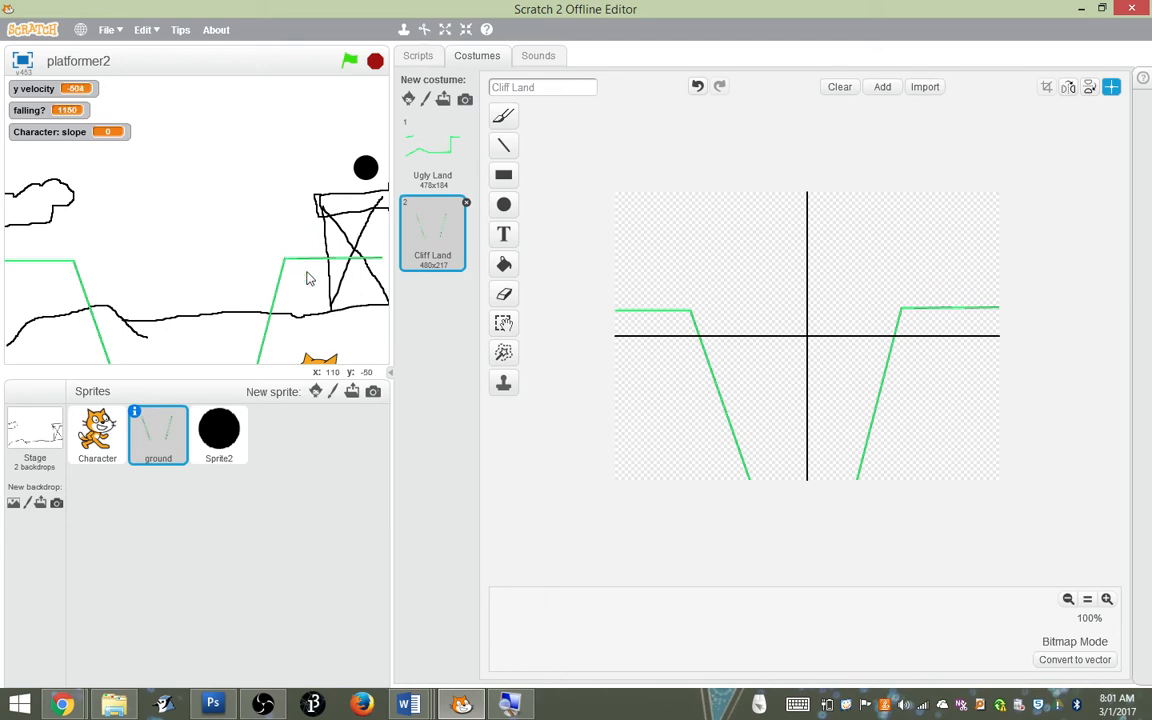
left_click(810, 390)
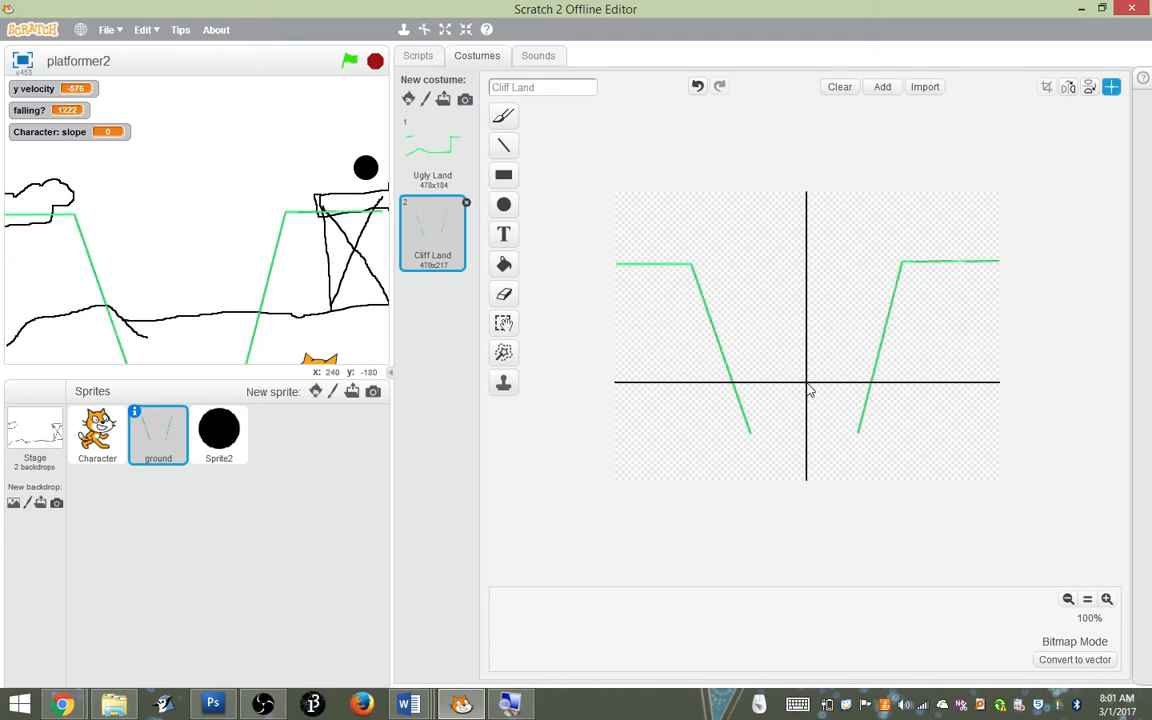
Restart the project, put the fallen cat back near the black circle, and walk it around to test Cliff Land's ground
left_click(350, 63)
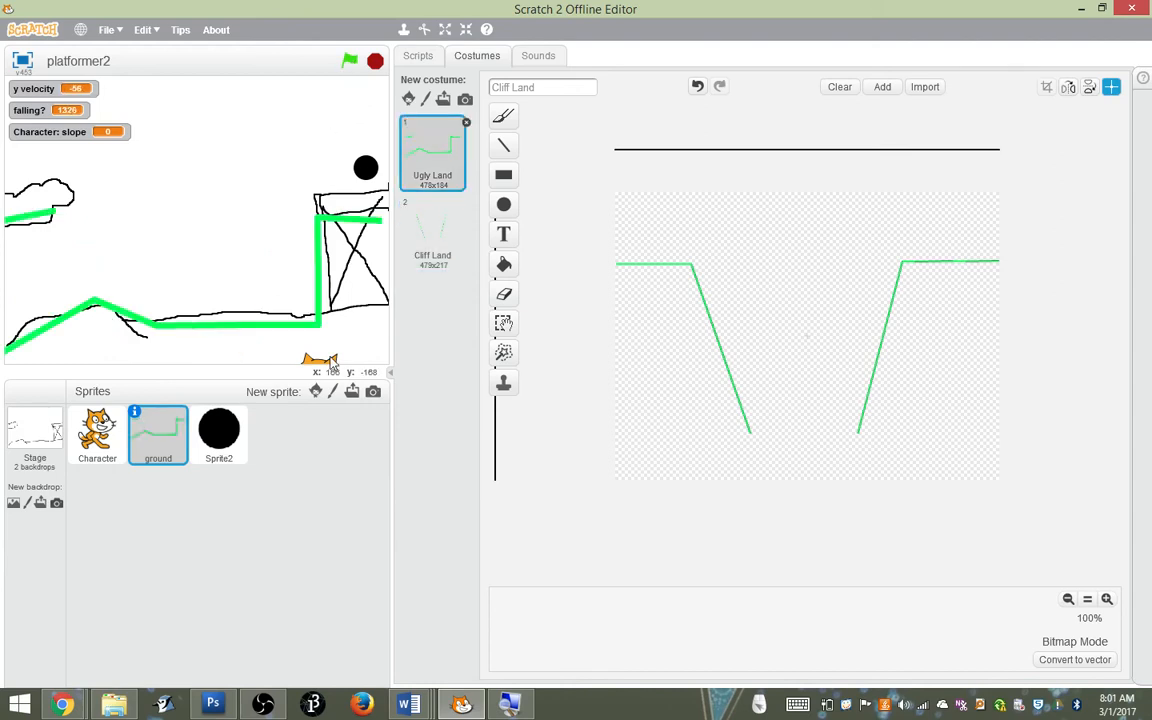
left_click_drag(328, 370, 240, 240)
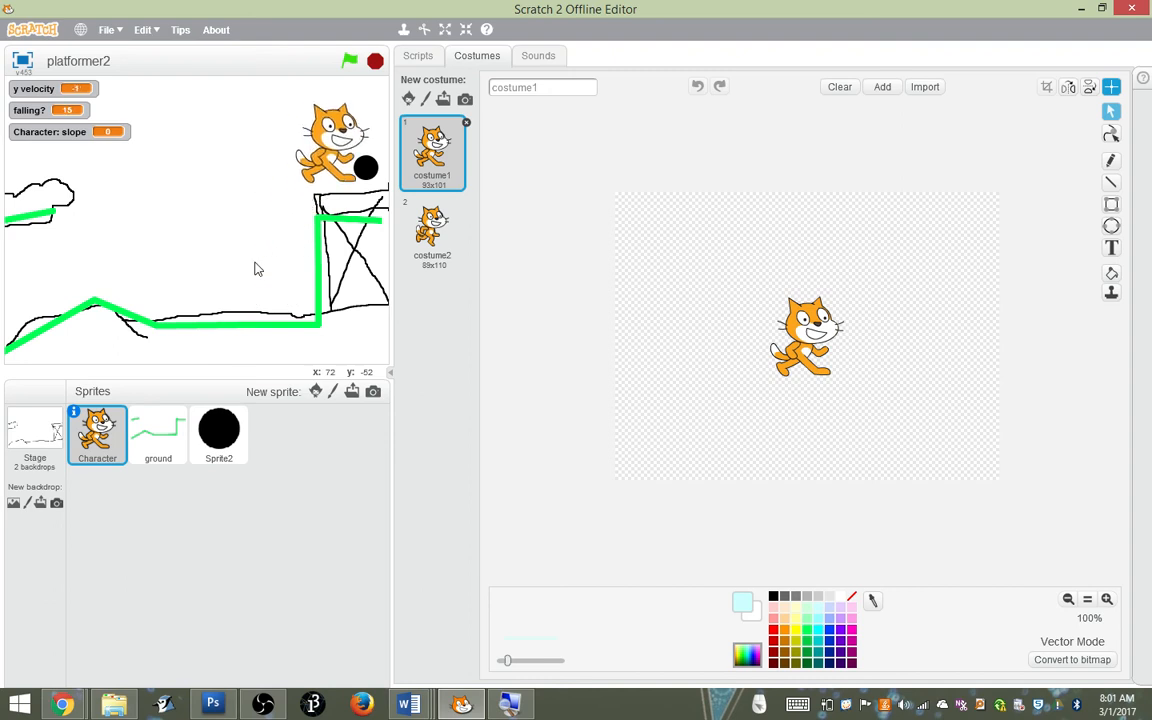
key("Left")
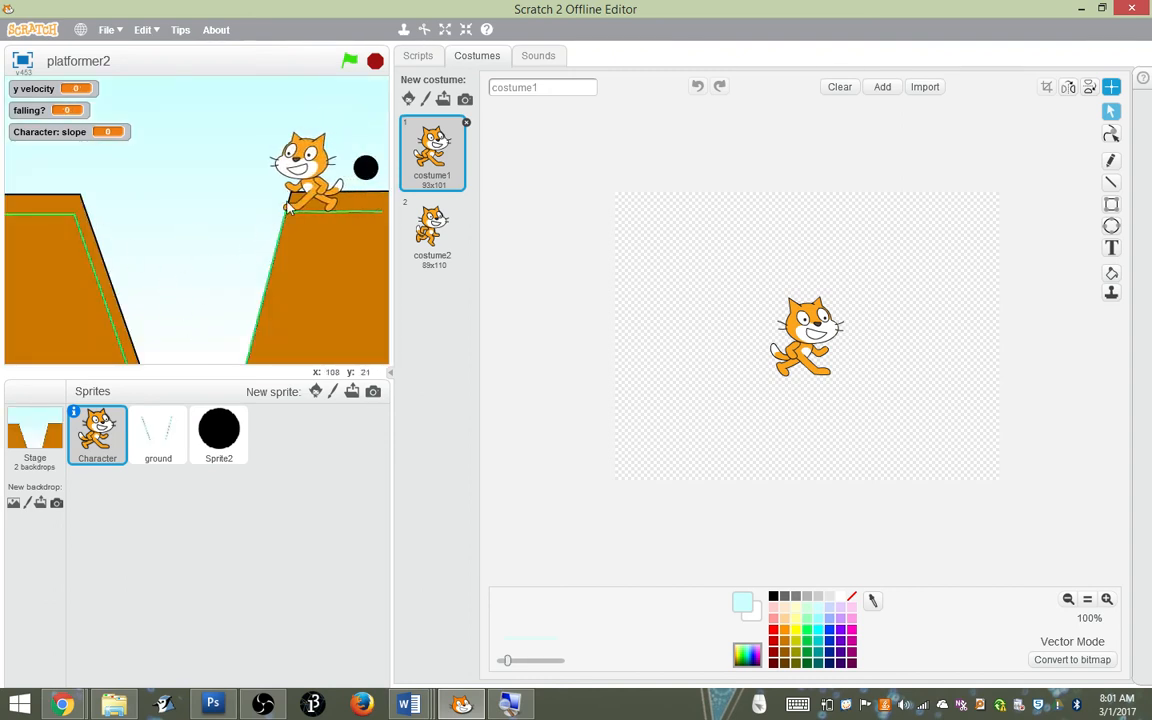
key("Right")
key("Left")
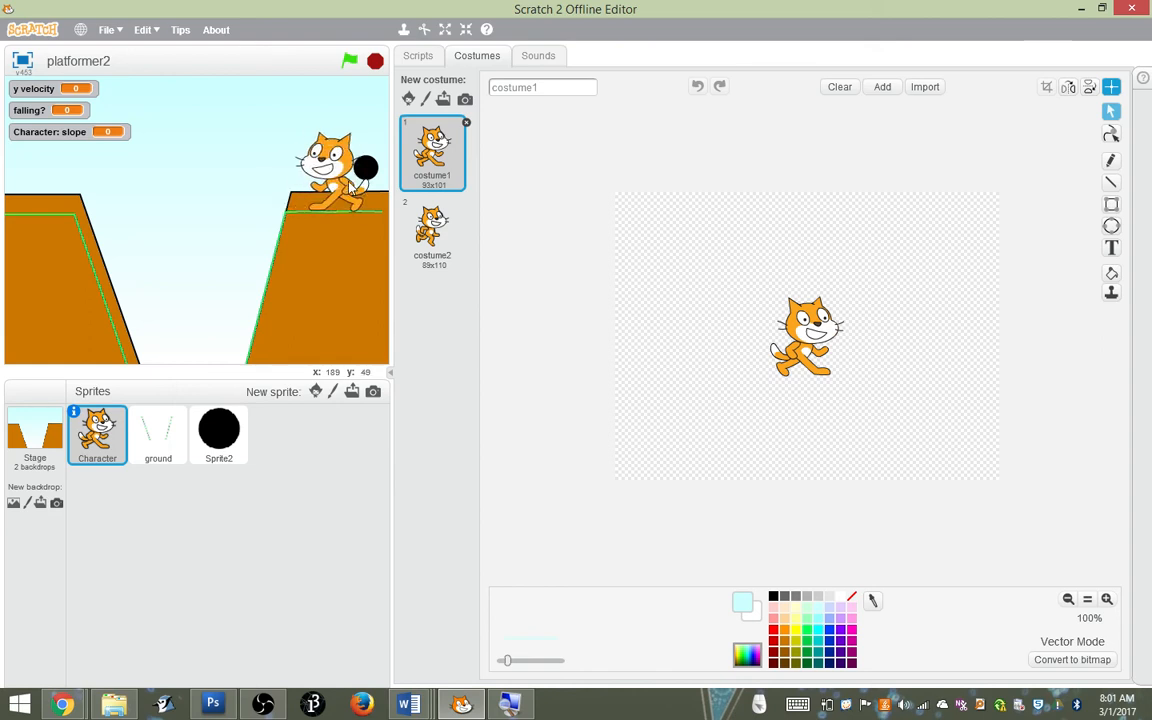
Restart the project, walk the cat into the black circle, and try the cat's starting spot on the left cliff
left_click(348, 68)
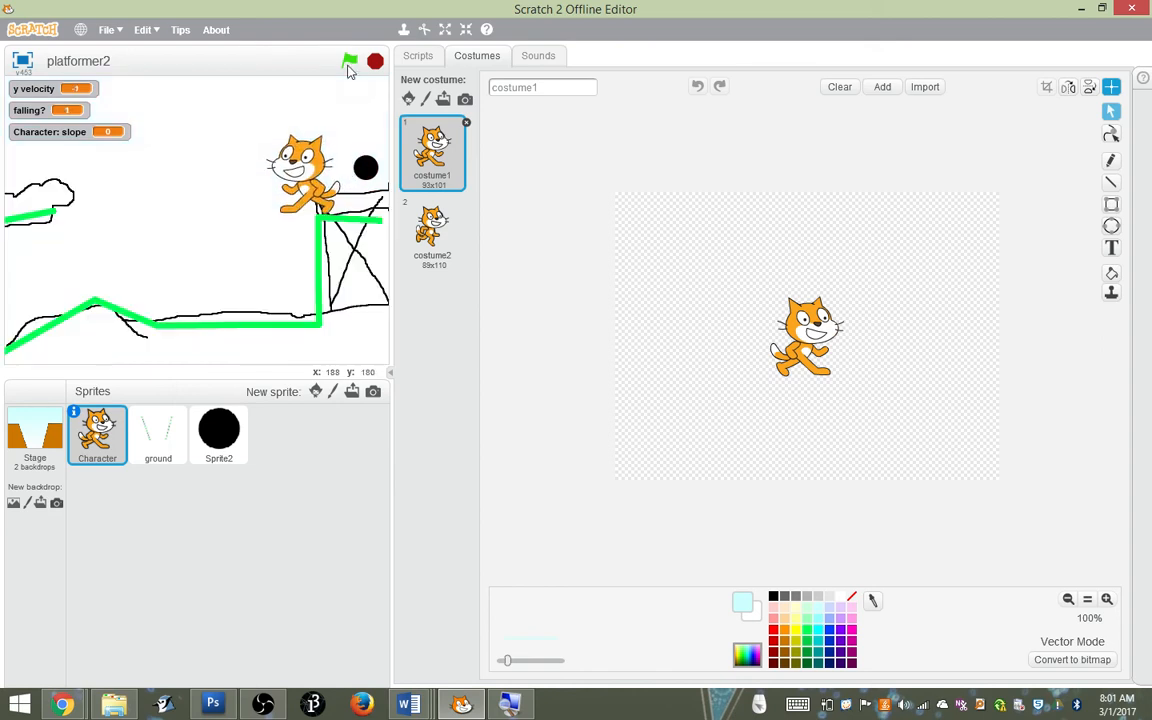
key("Right")
key("Left")
key("Right")
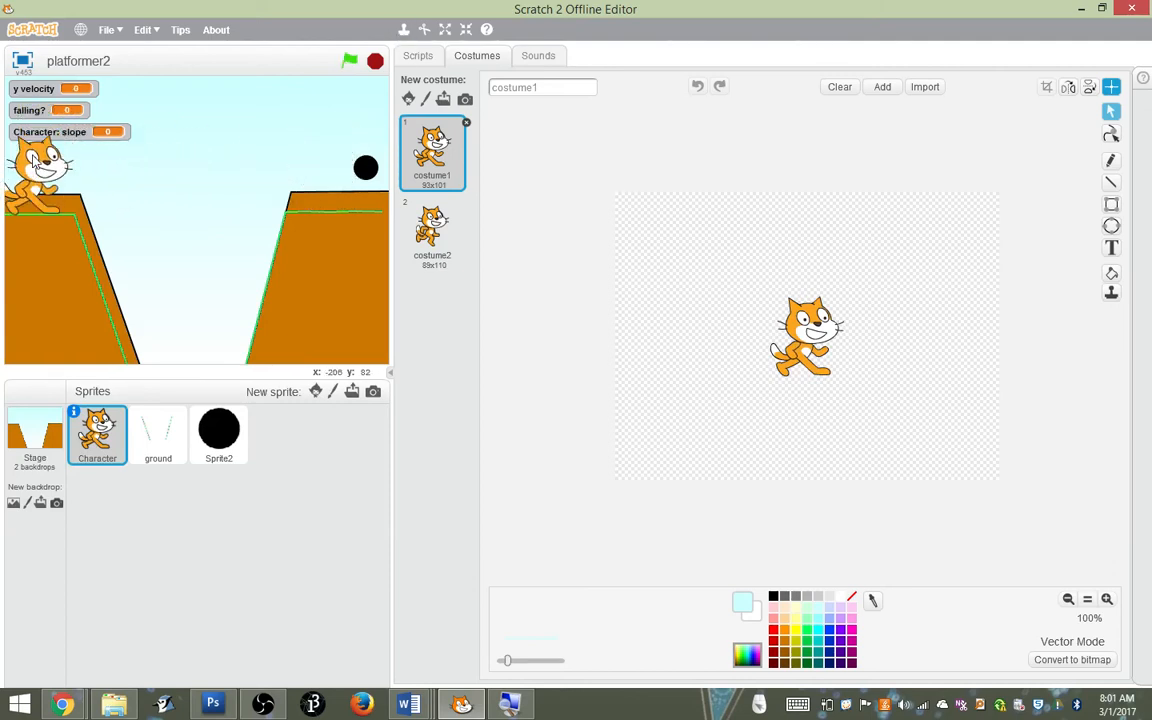
Build a Character script that goes to x -201, y 57 when the backdrop switches to Cliff Land
left_click(212, 428)
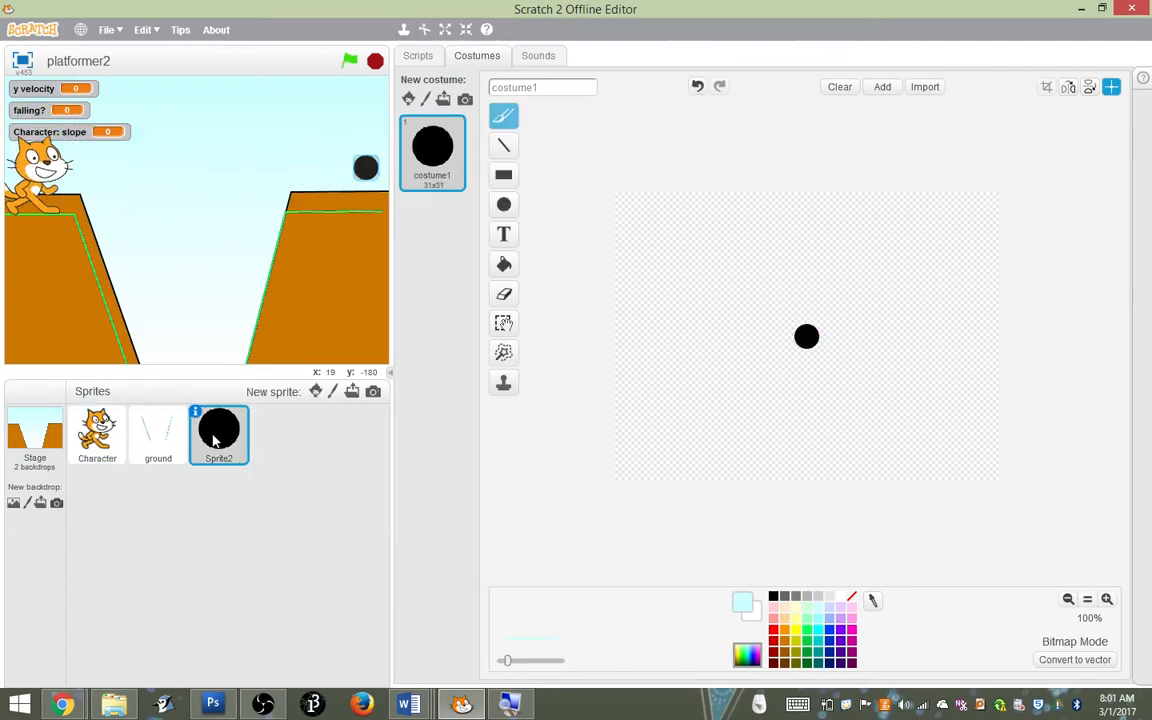
left_click(88, 442)
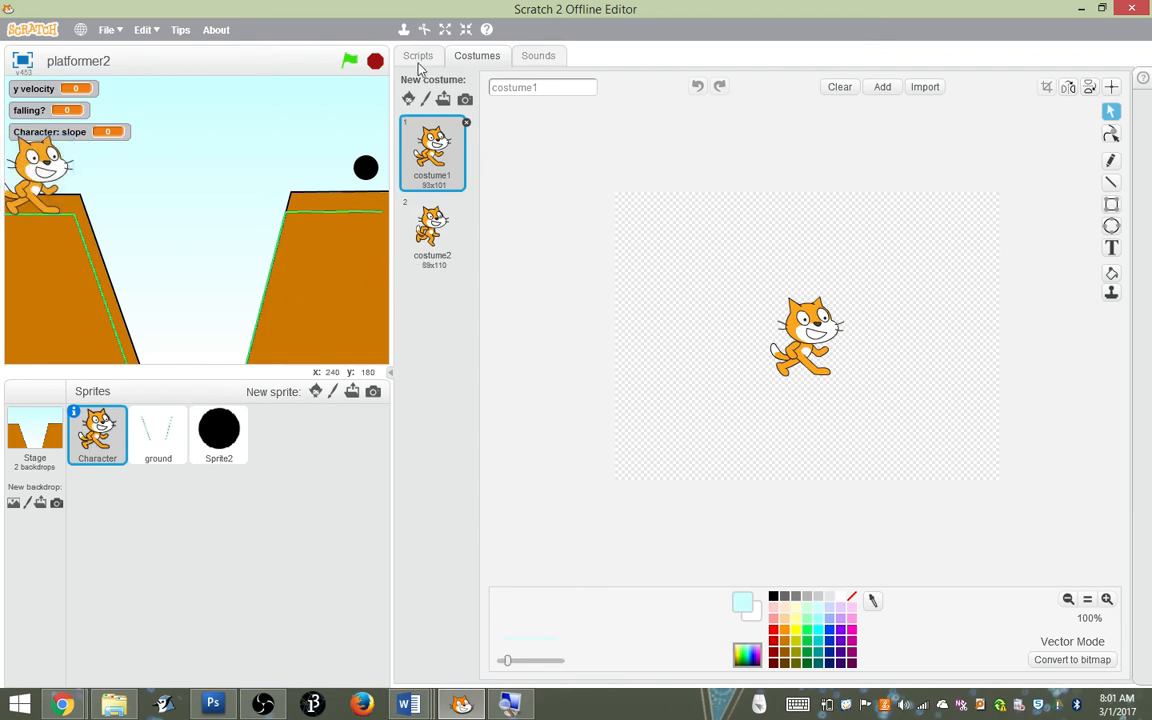
left_click(418, 58)
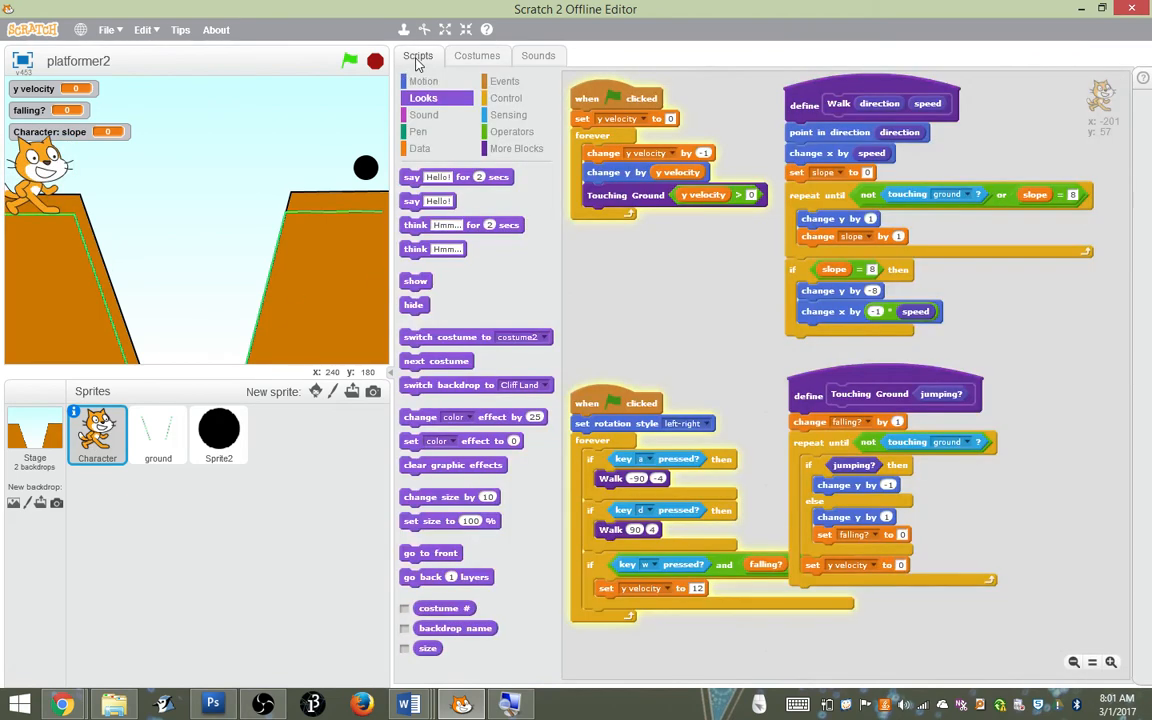
left_click(504, 82)
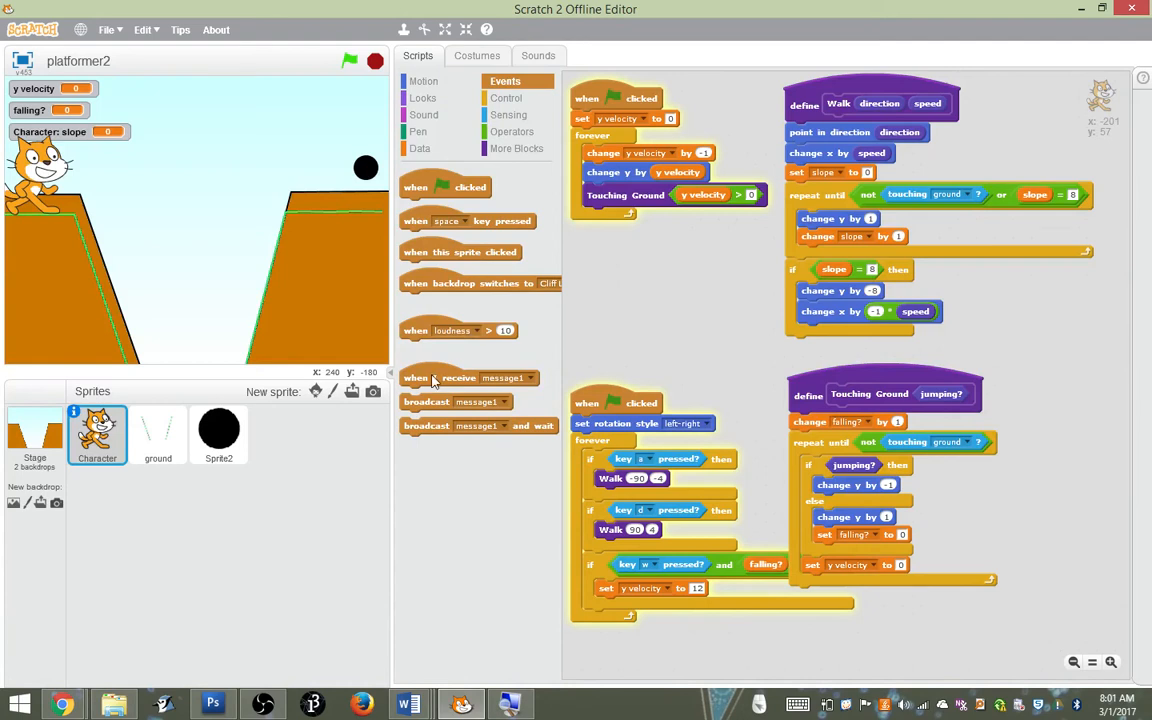
left_click_drag(430, 288, 598, 310)
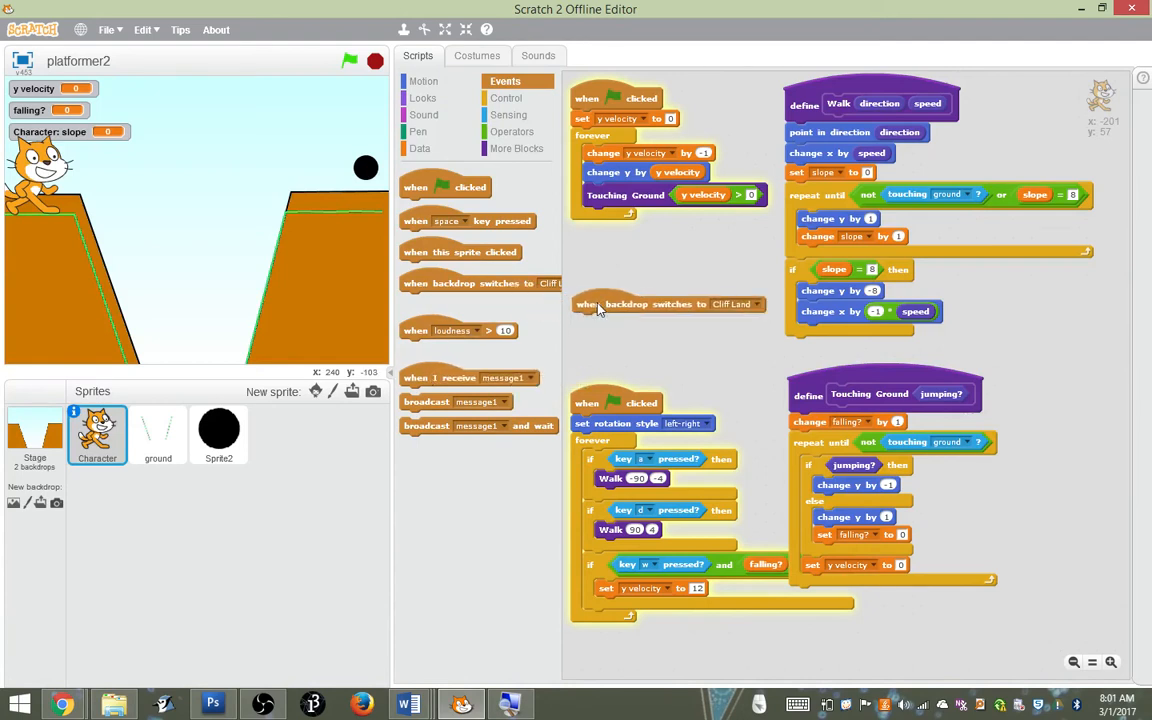
left_click(424, 83)
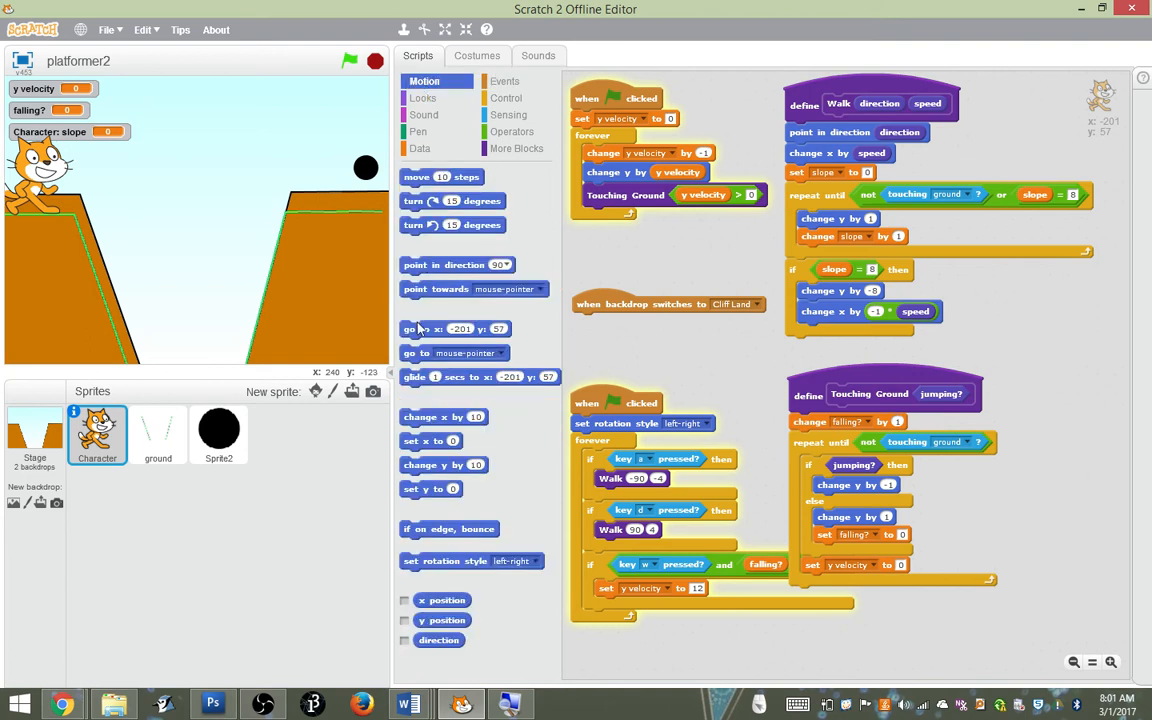
left_click_drag(410, 329, 583, 332)
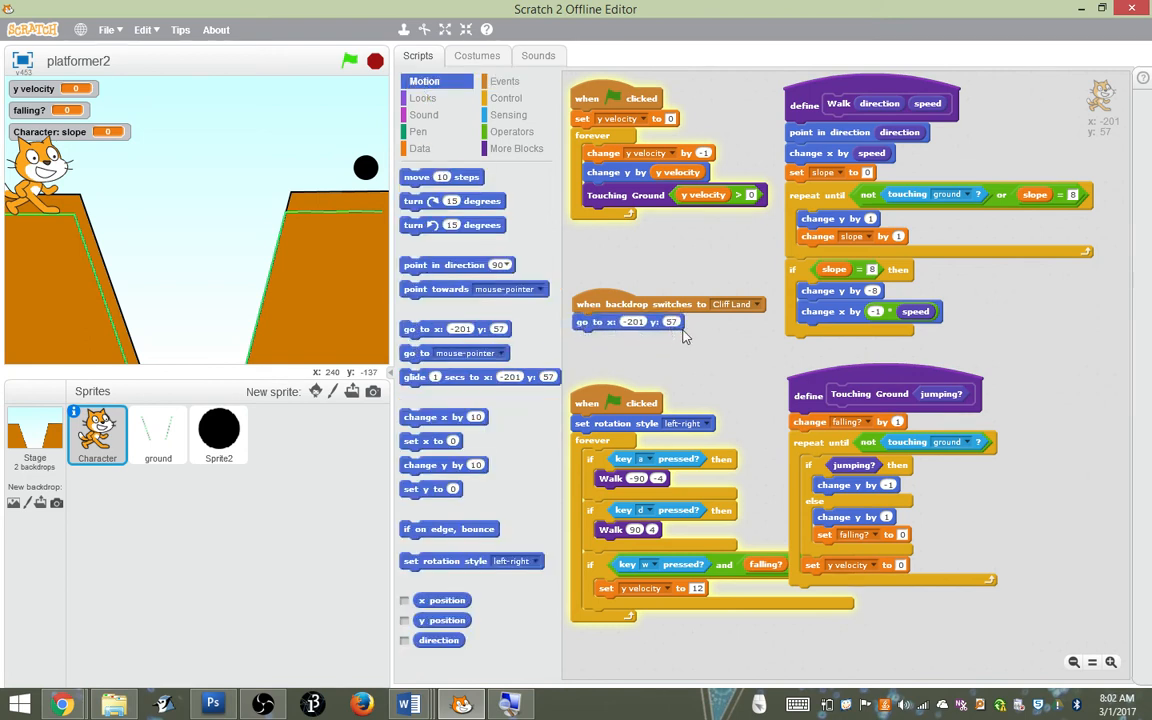
Run the project, take the cat up to the black circle, and walk it off the left cliff to test the repositioning
left_click(350, 62)
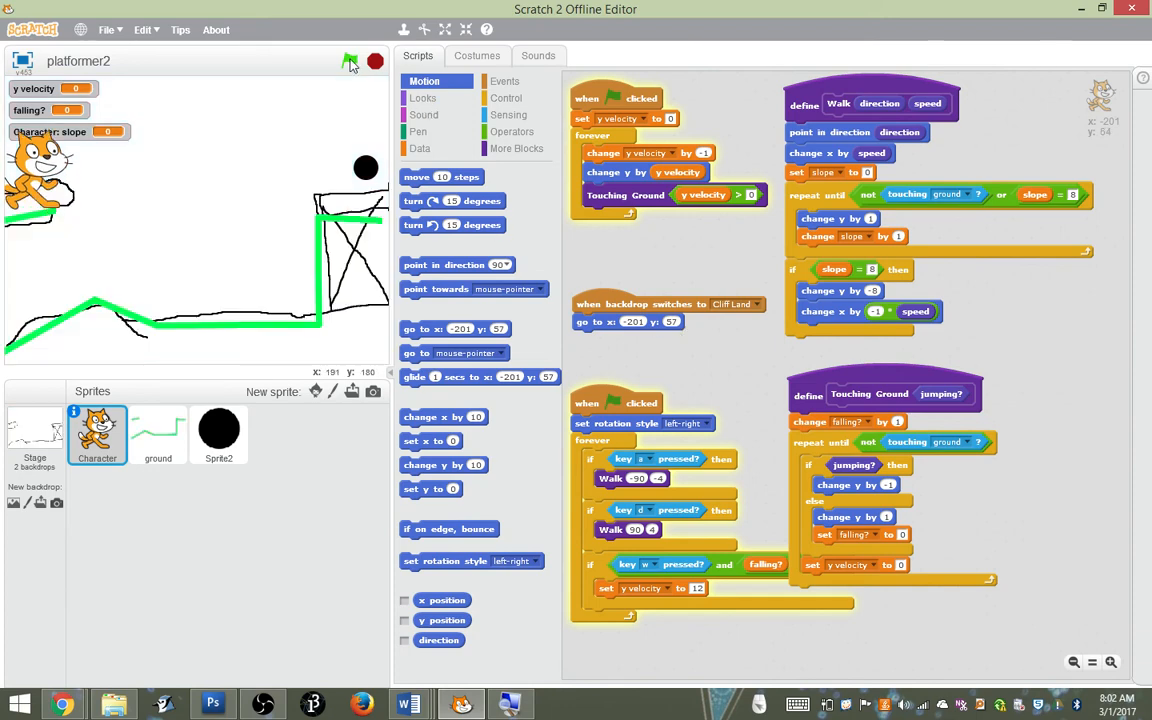
key("d")
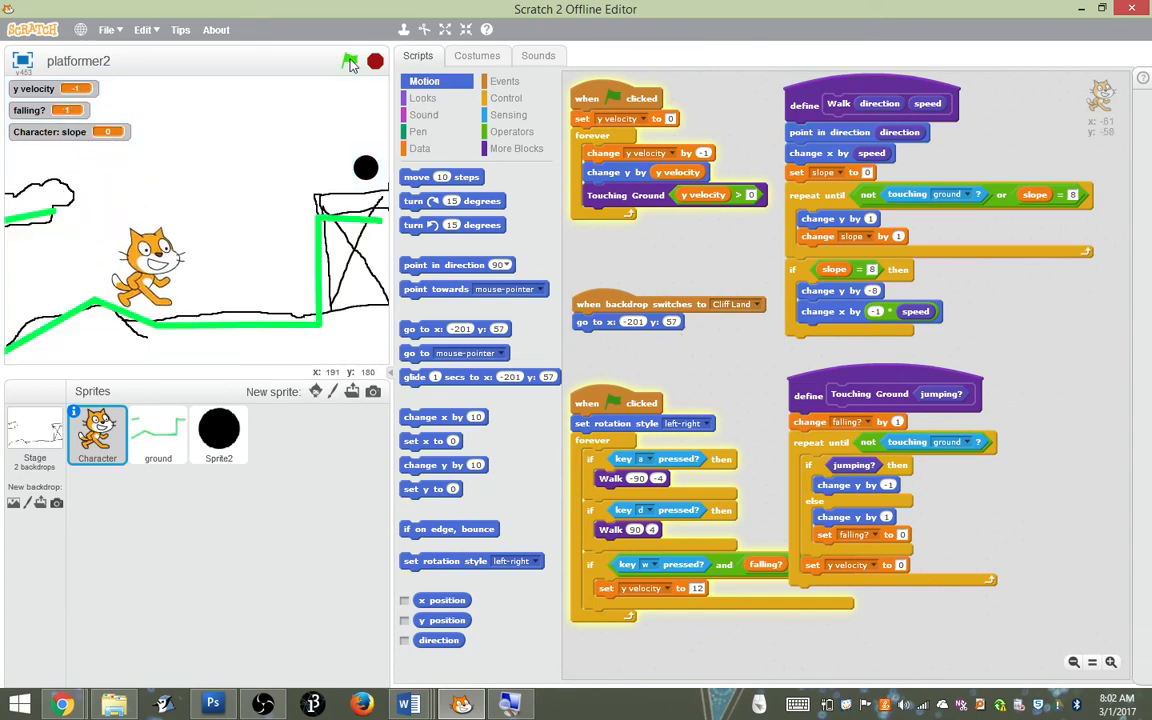
key("w")
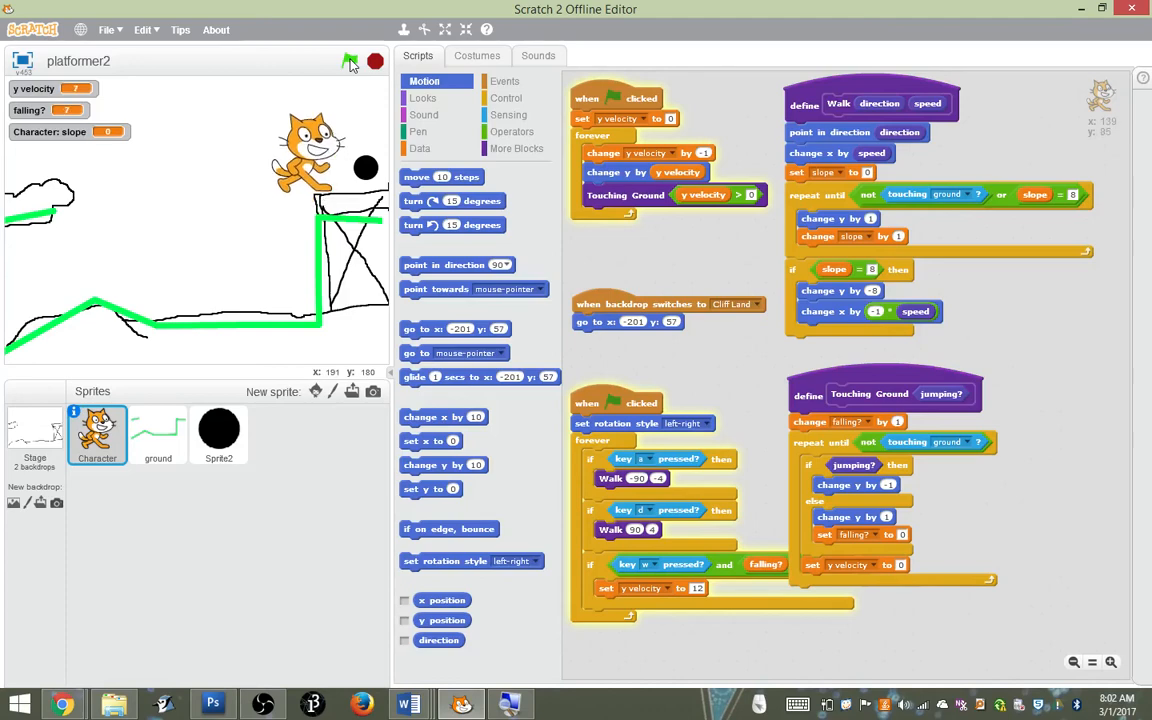
key("d")
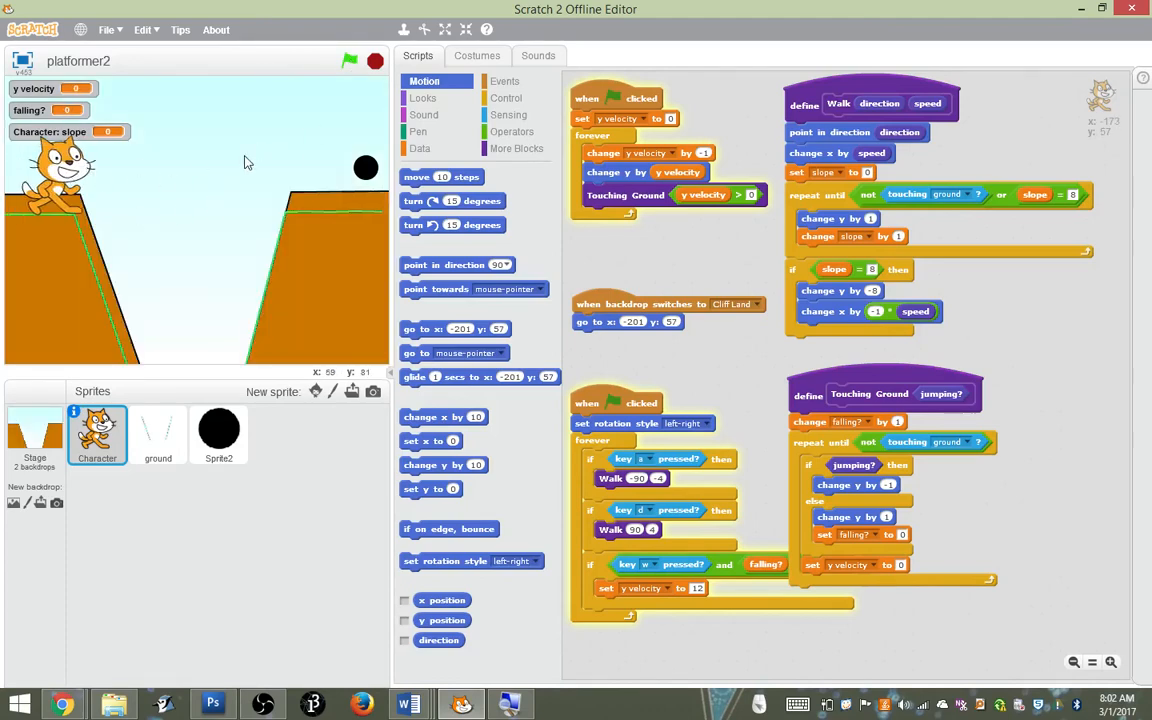
key("d")
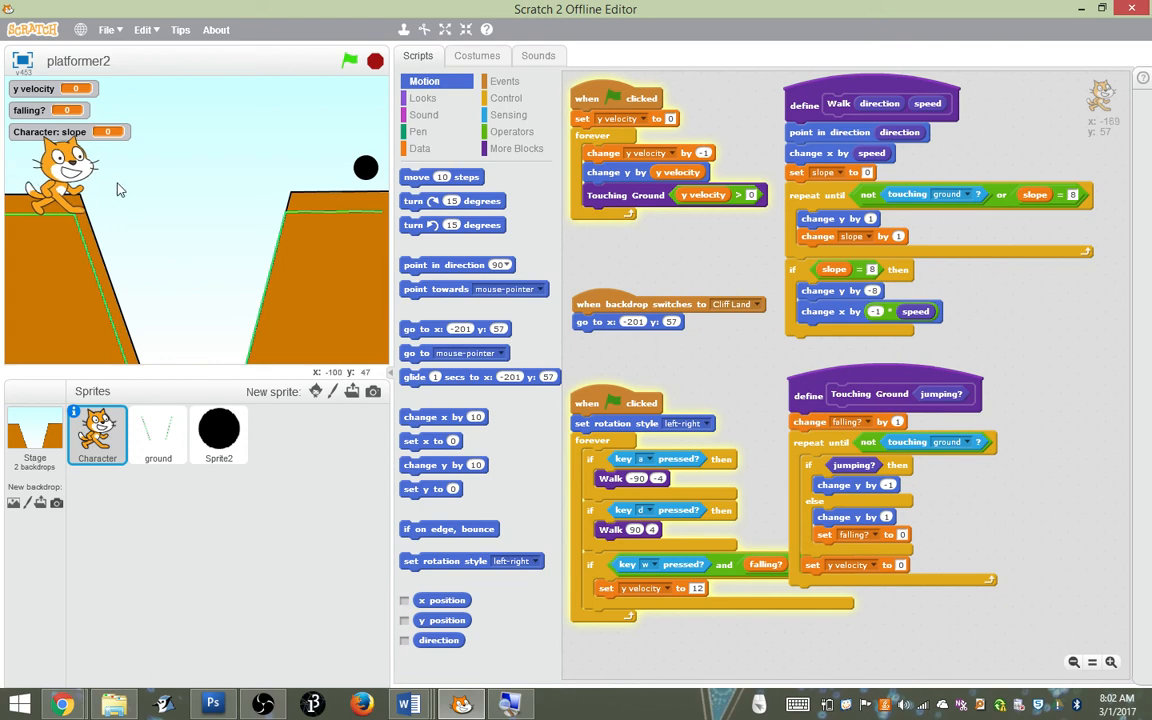
key("d")
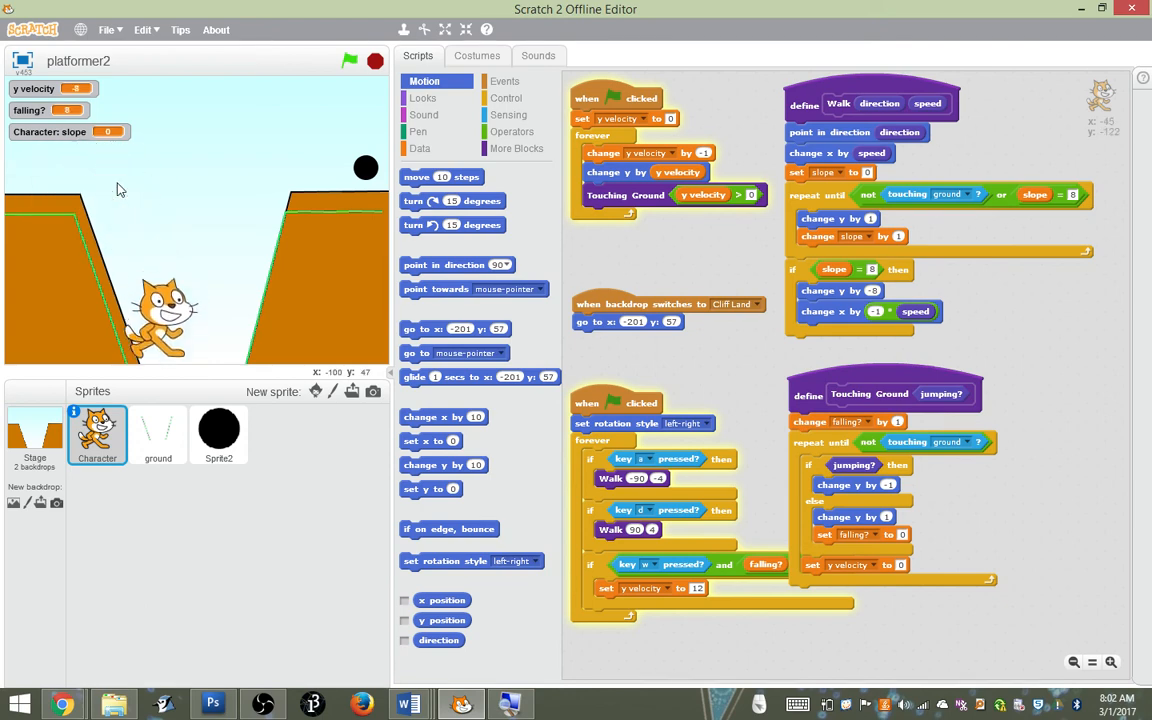
key("d")
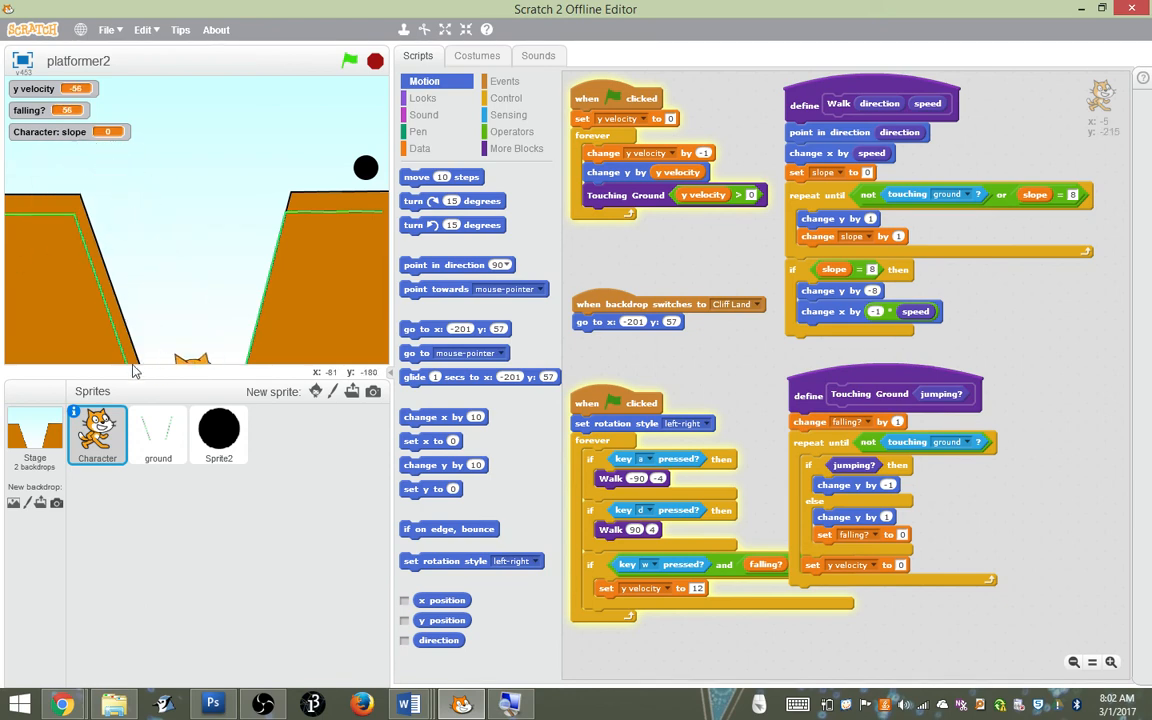
Try the black circle at the bottom of the pit, restart the project, and place the circle on the right cliff at about x 211, y 45
left_click_drag(367, 169, 196, 345)
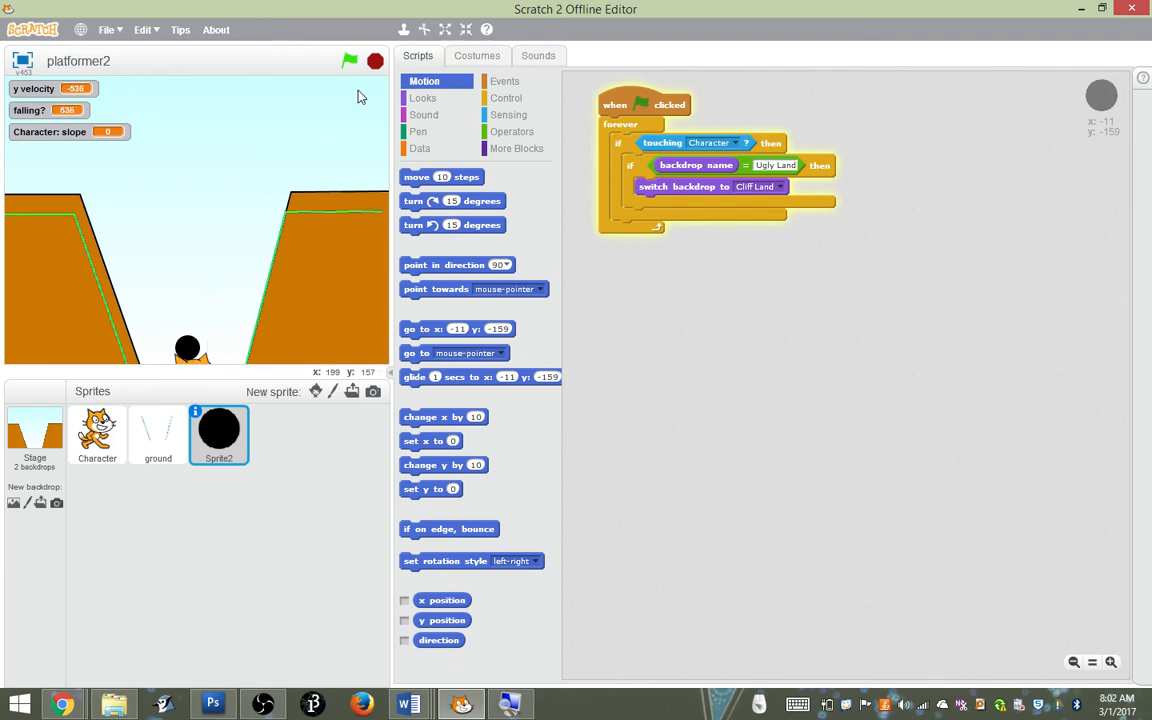
left_click(350, 62)
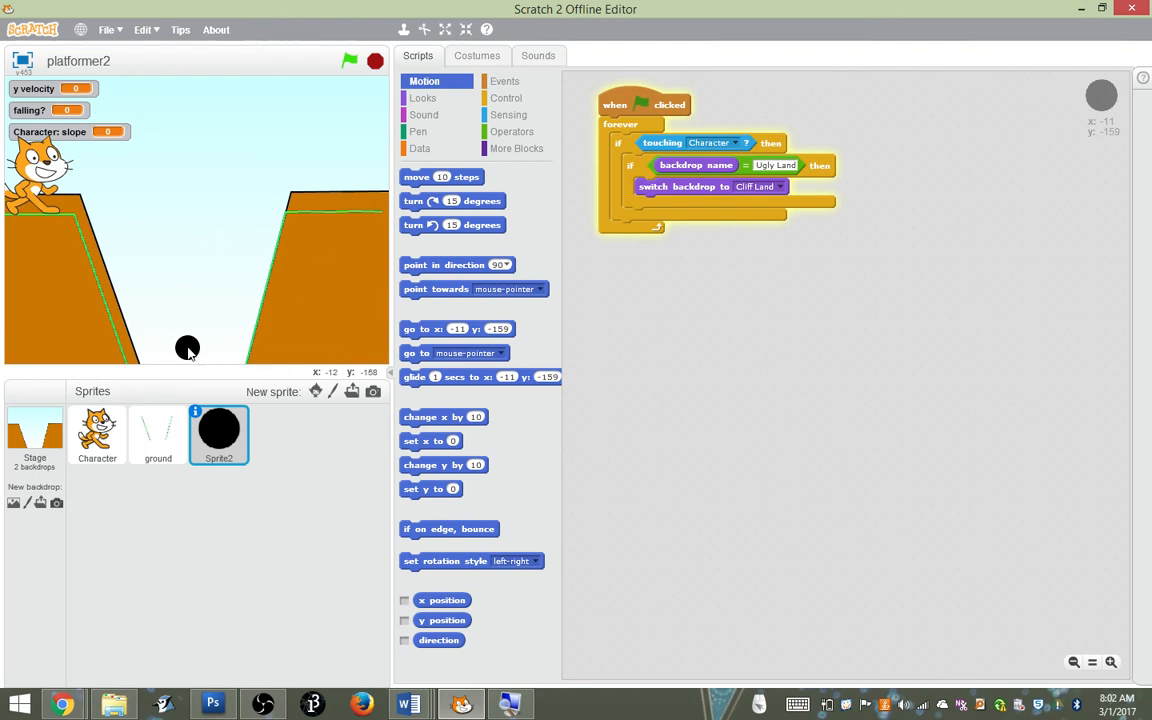
left_click_drag(187, 347, 365, 193)
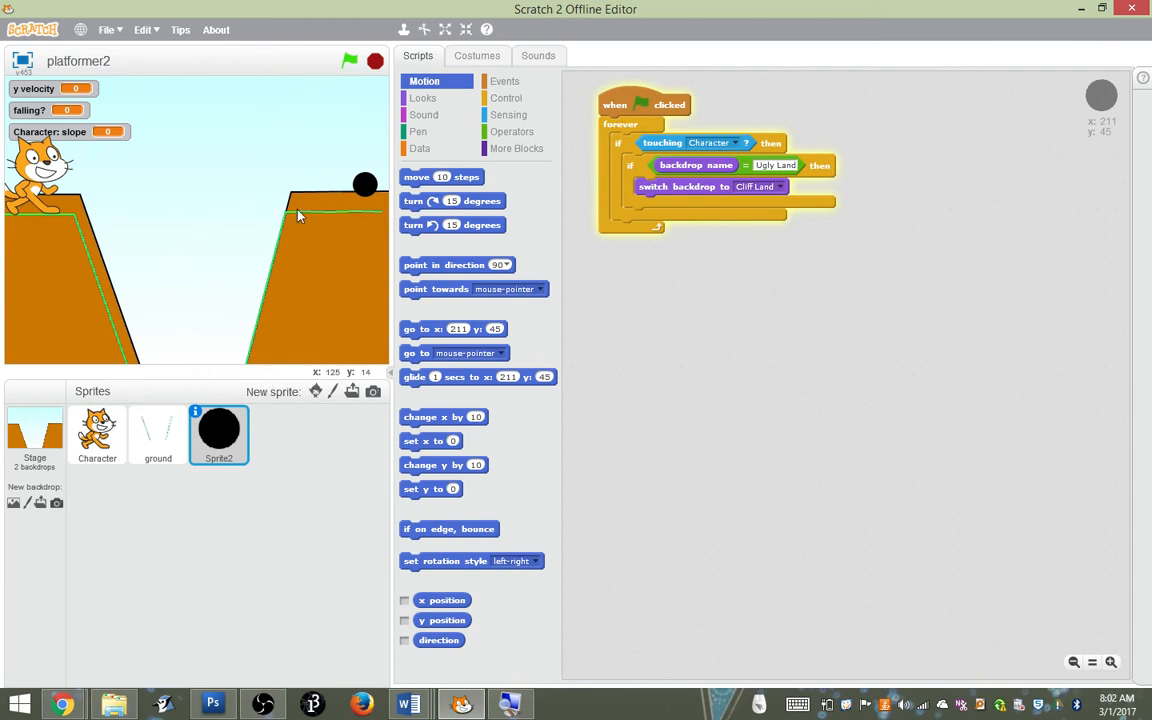
Restart the project and walk and jump the cat toward the ledge holding the black circle
left_click(349, 61)
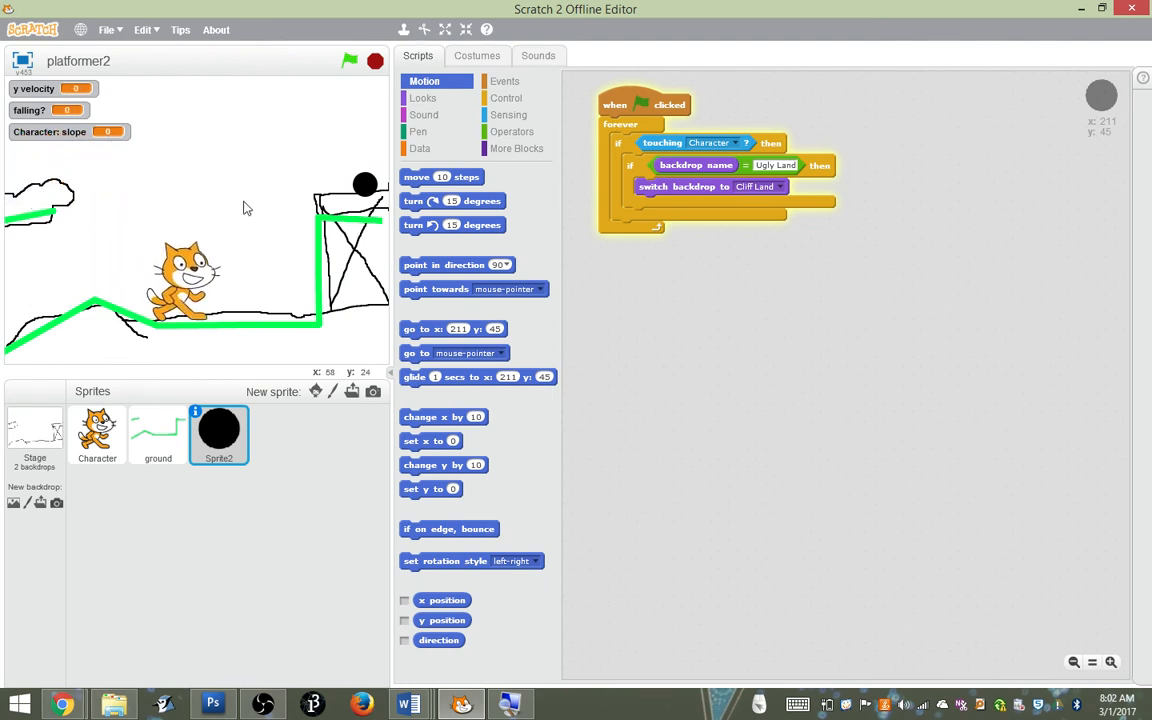
key("Right")
key("Up")
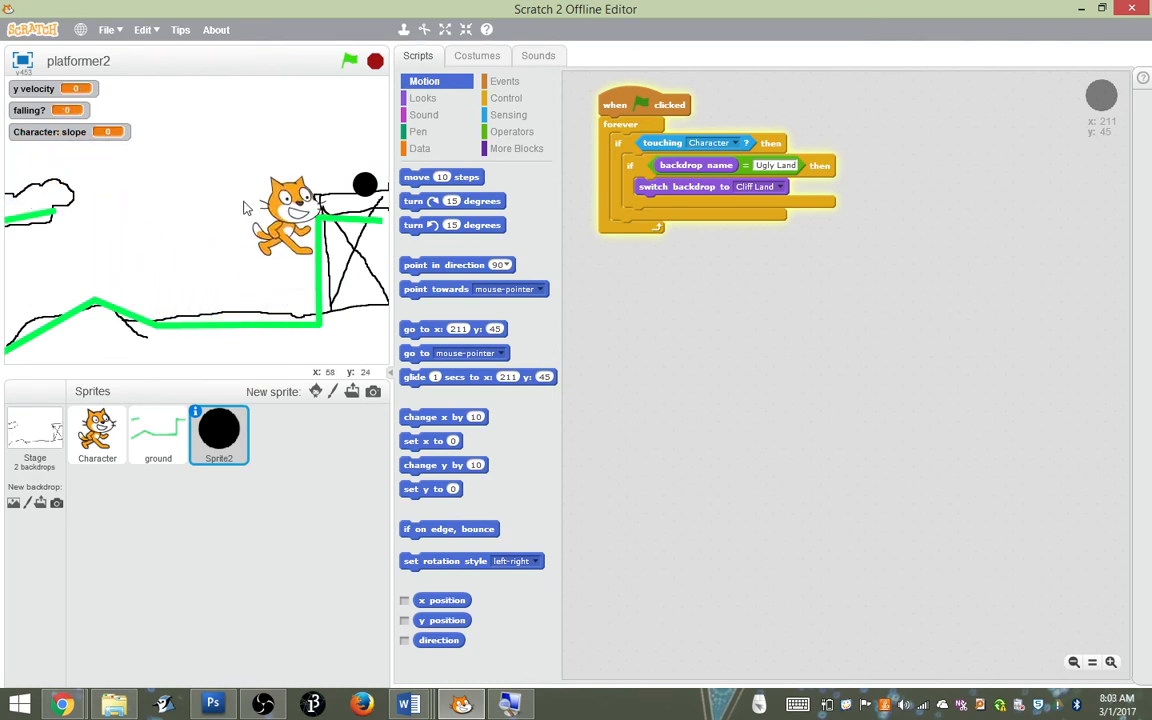
Review the stage's script and backdrops, and compare them with the ground sprite's scripts and its Ugly Land and Cliff Land costumes
left_click(148, 405)
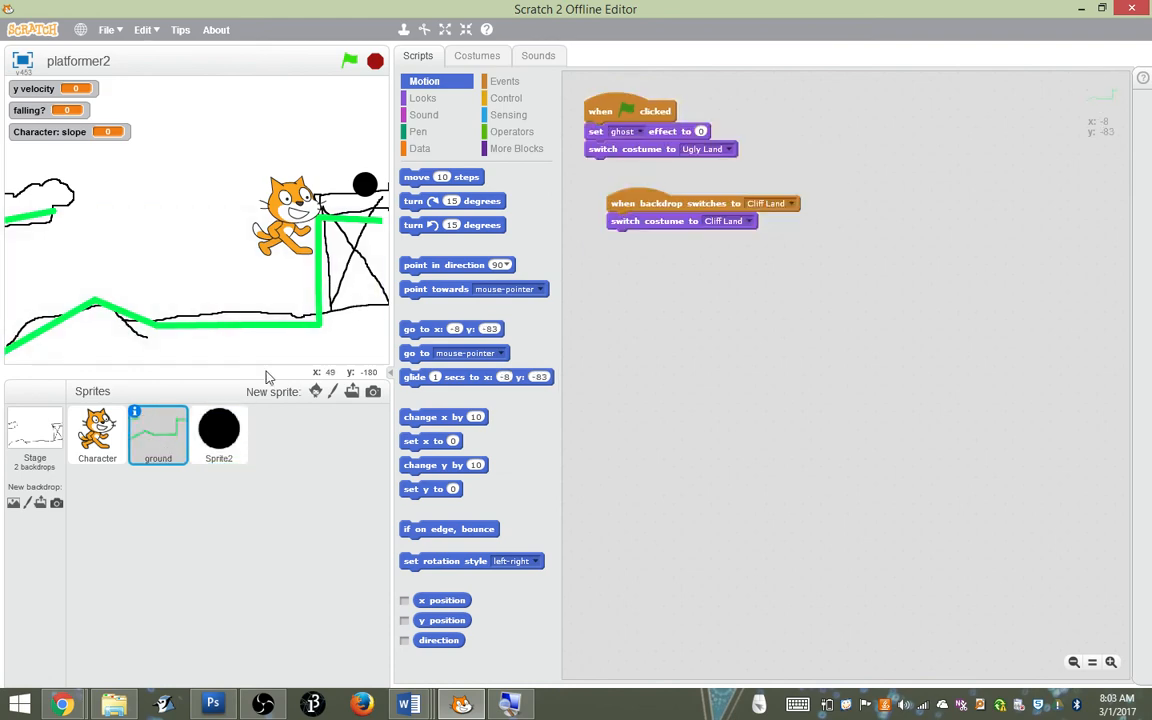
left_click(36, 412)
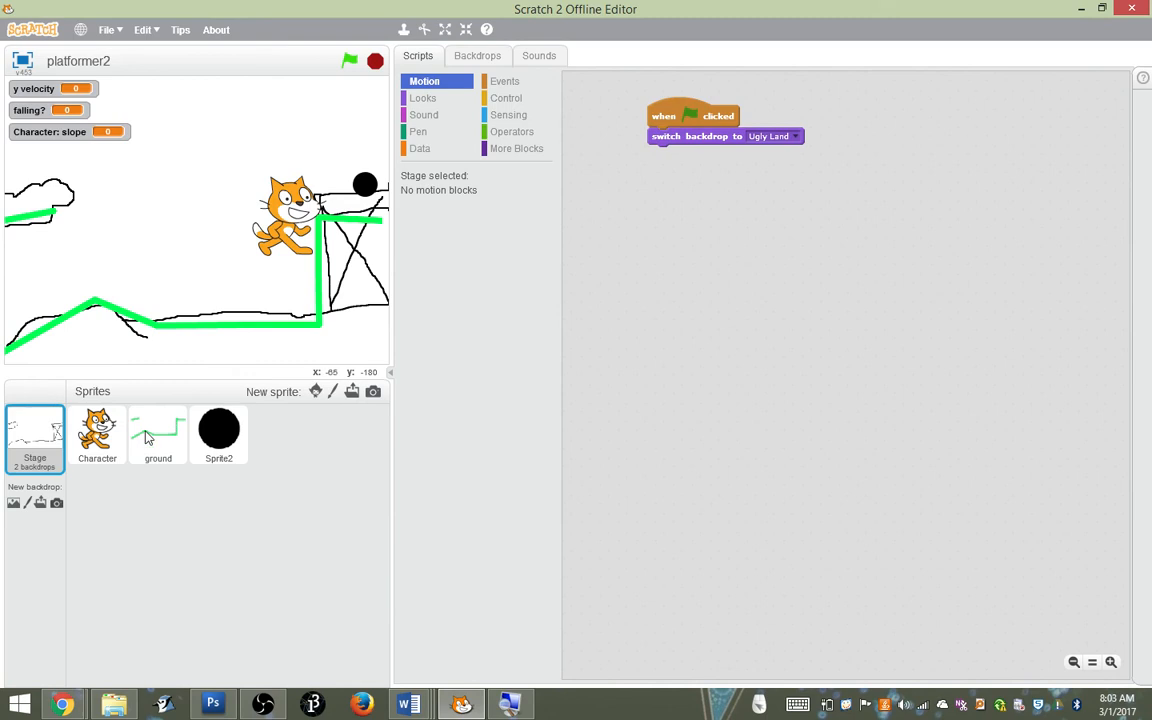
left_click(478, 56)
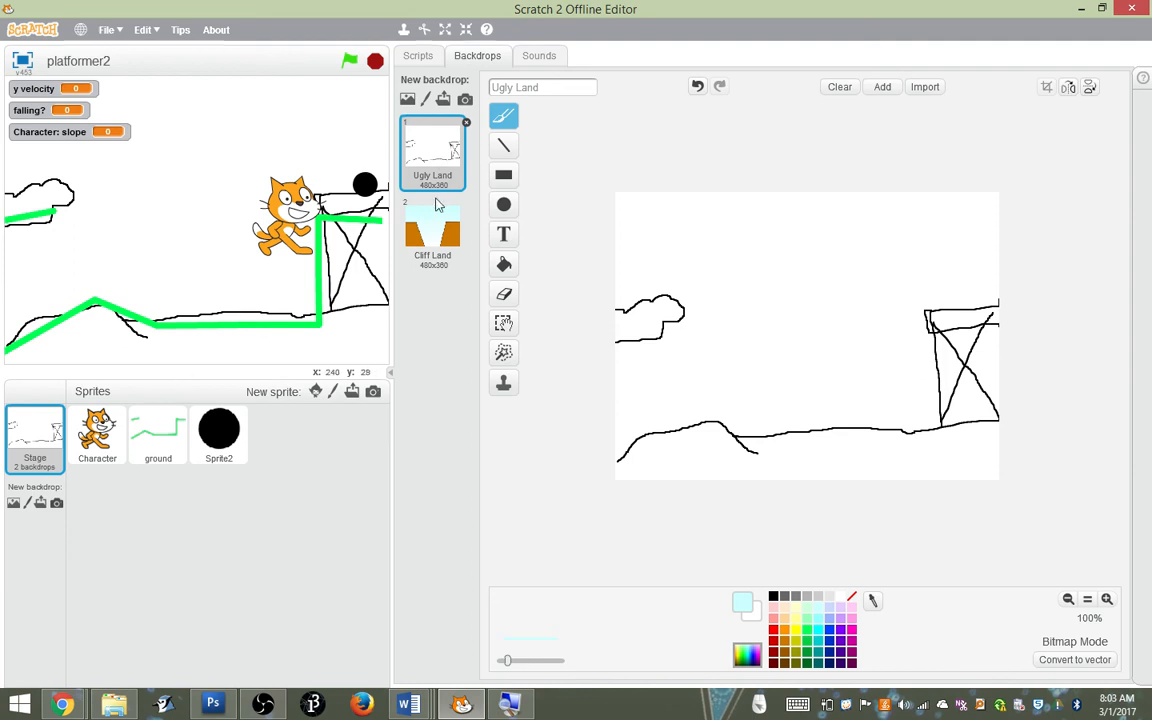
left_click(419, 57)
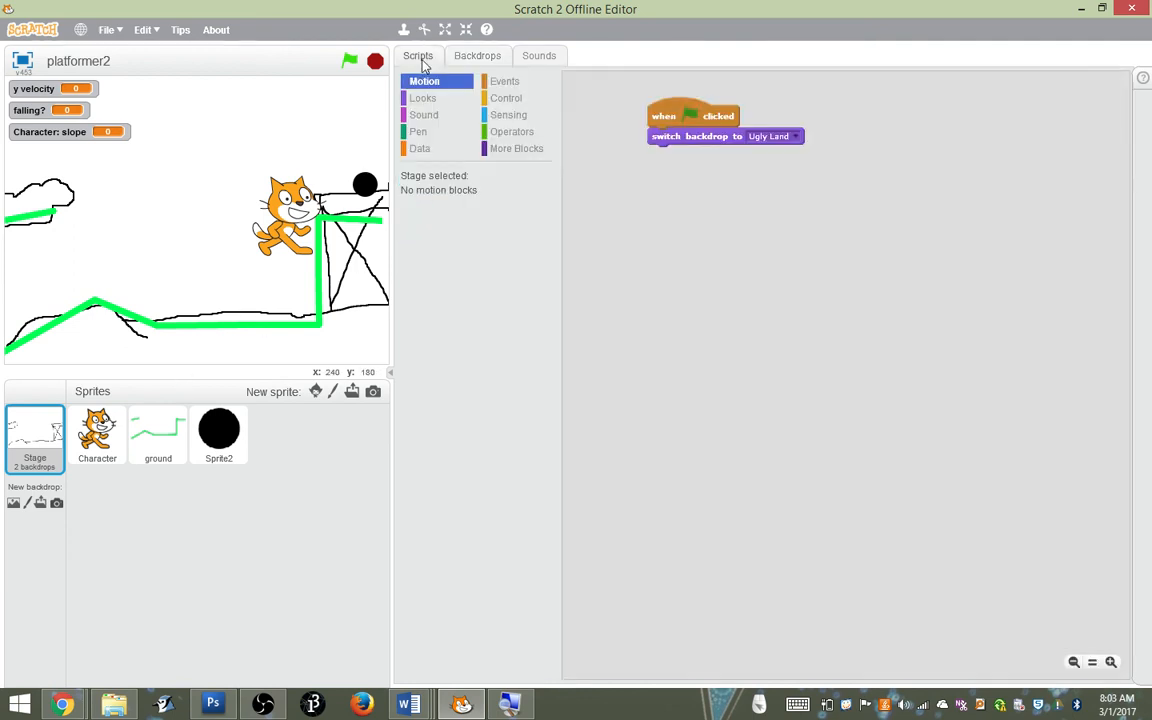
left_click(152, 443)
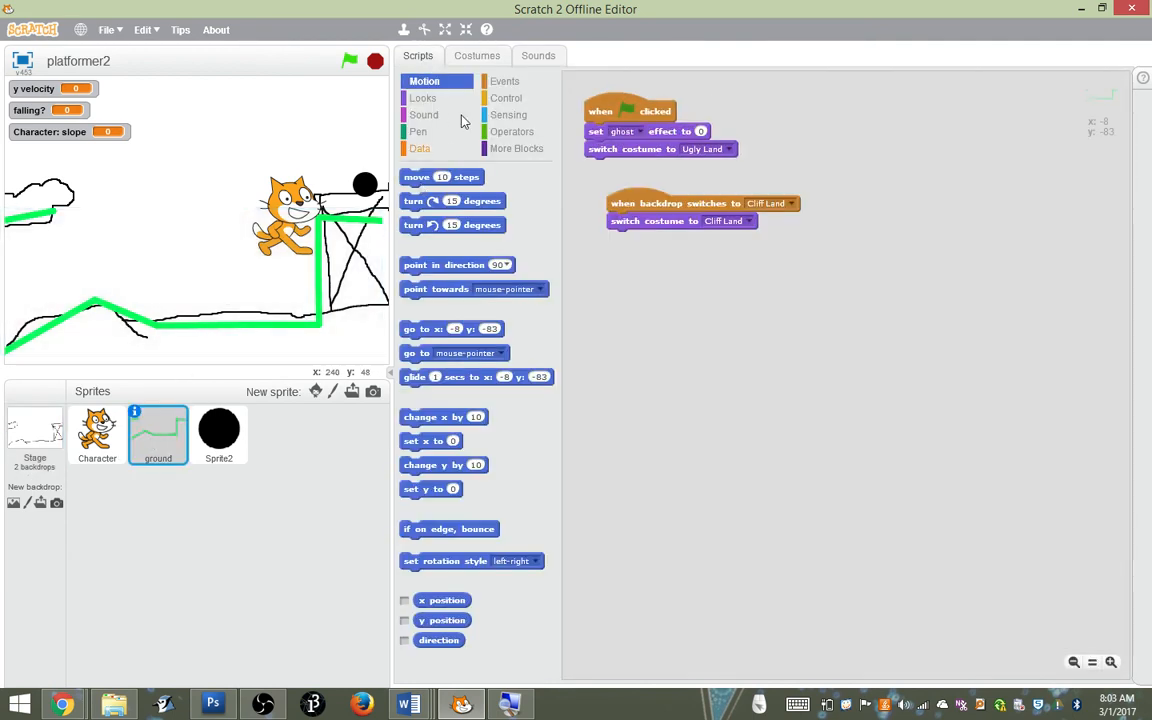
left_click(476, 55)
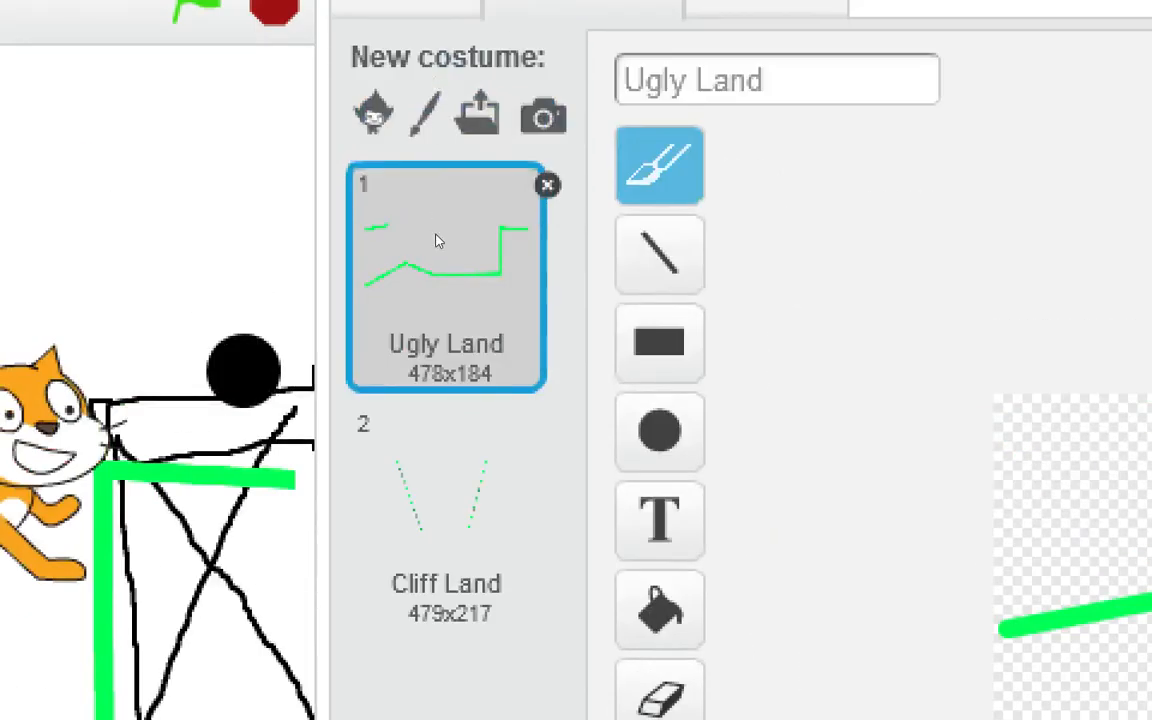
left_click(435, 221)
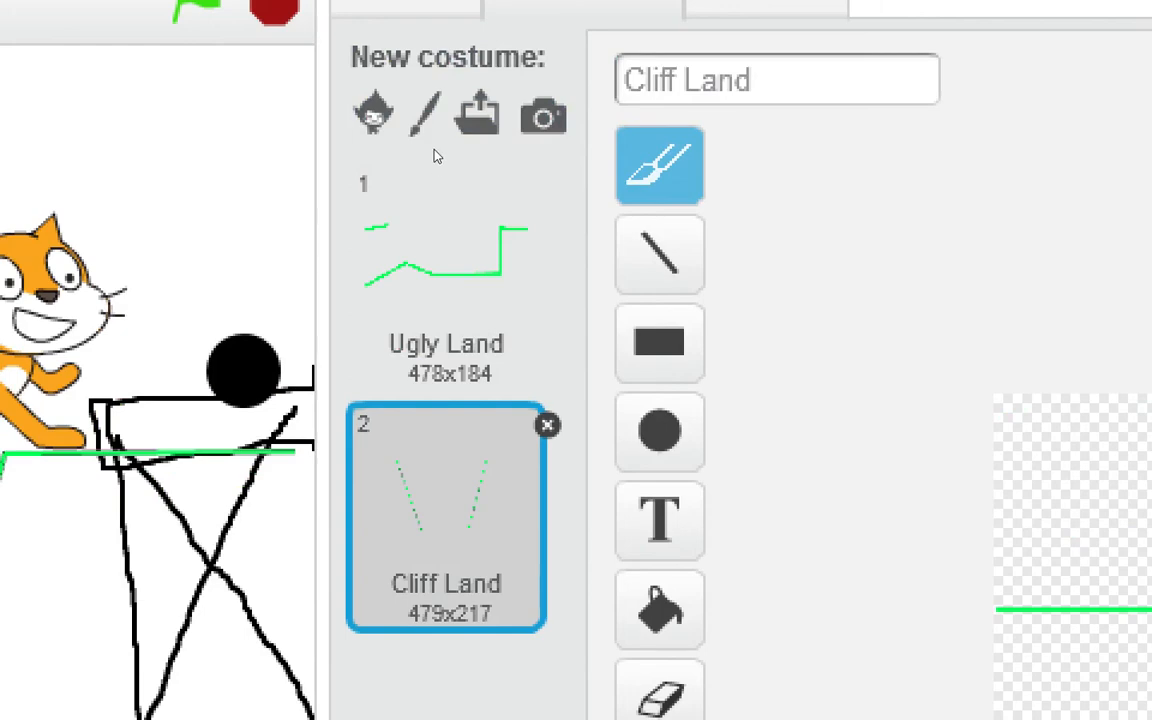
Show the ground sprite's Ugly Land costume and review the scripts that switch its costumes
left_click(429, 188)
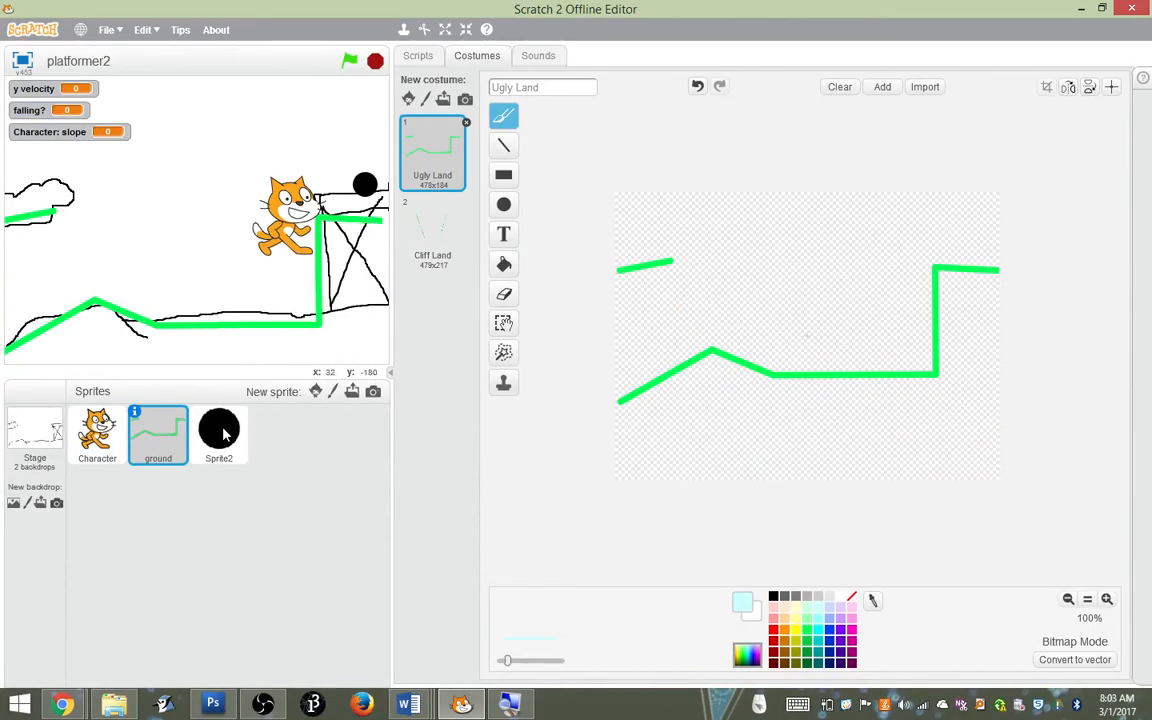
left_click(418, 56)
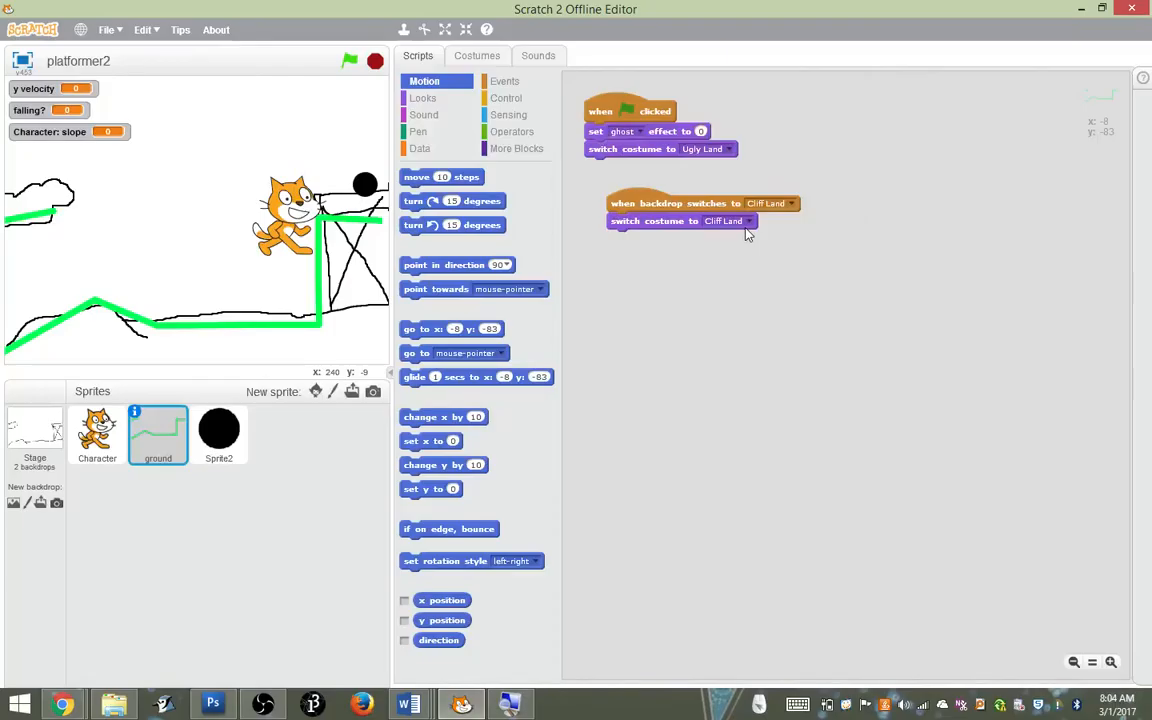
In the black circle's script, duplicate the Ugly Land backdrop check beneath the original and set the copy's compared backdrop name to Cliff Land
left_click(230, 443)
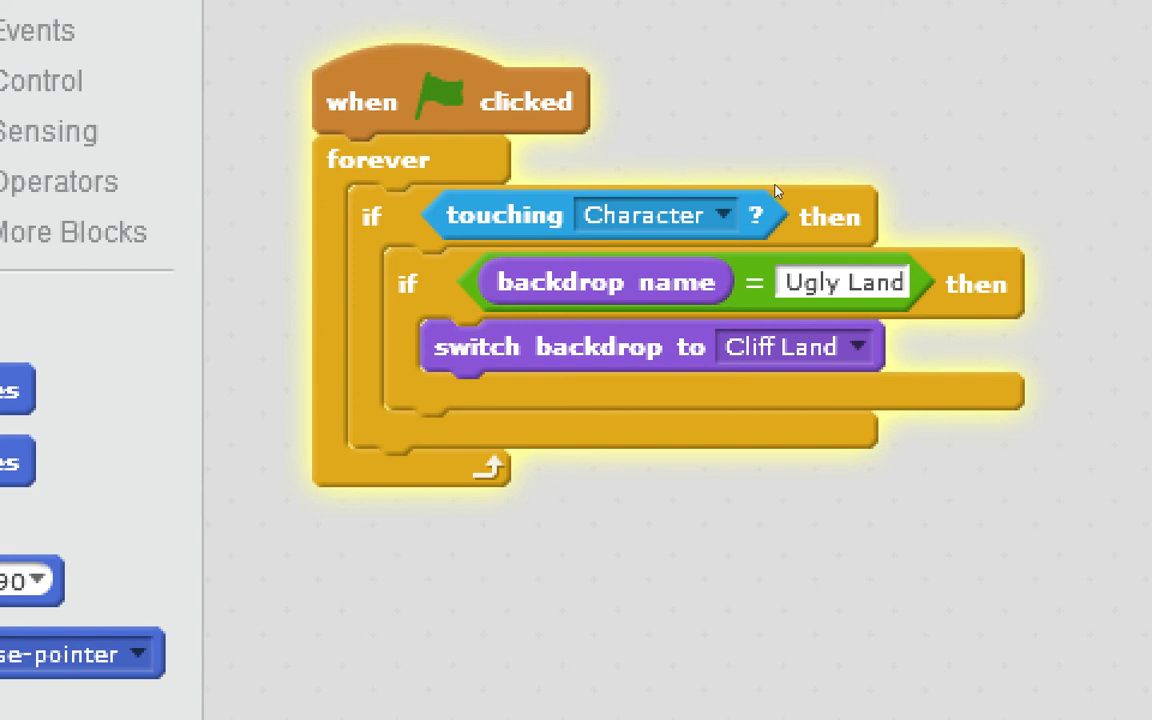
right_click(638, 172)
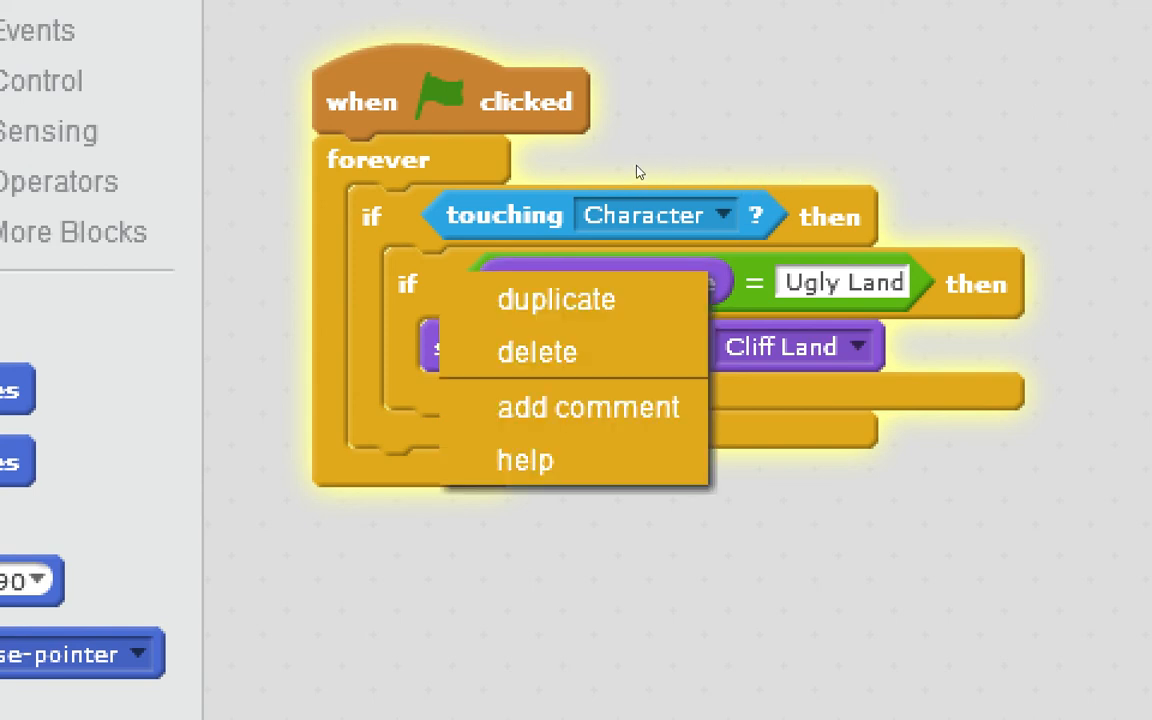
left_click(645, 172)
left_click(645, 216)
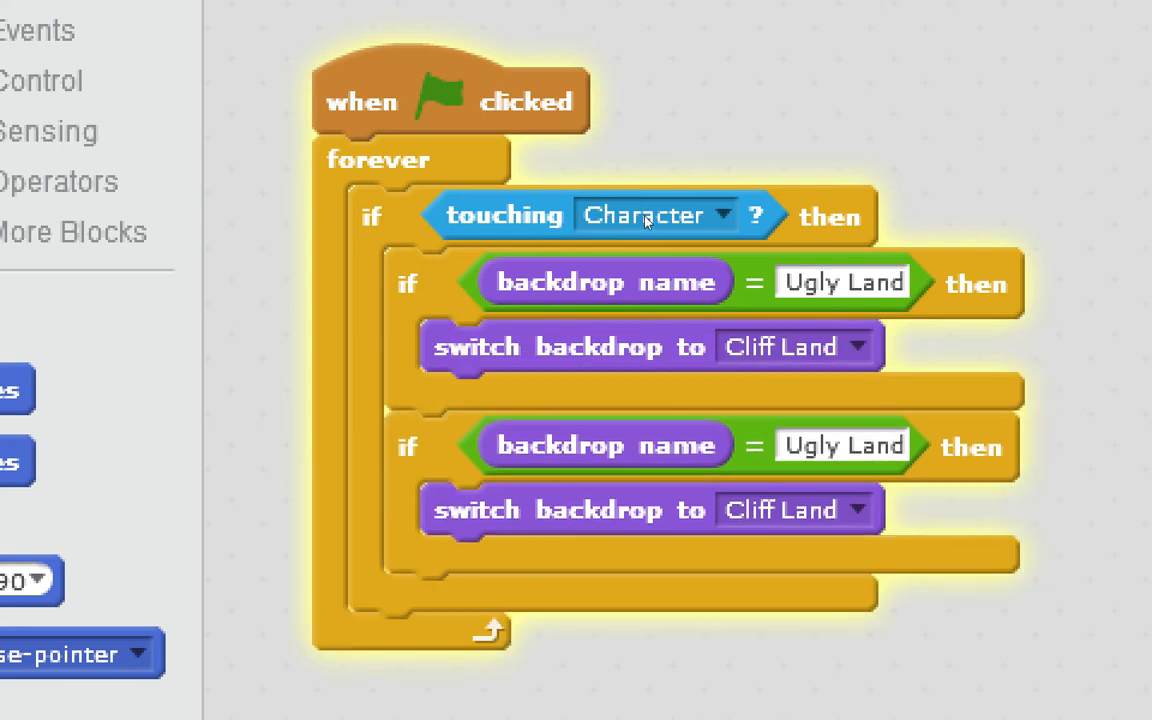
left_click(782, 217)
type("Cliff Land")
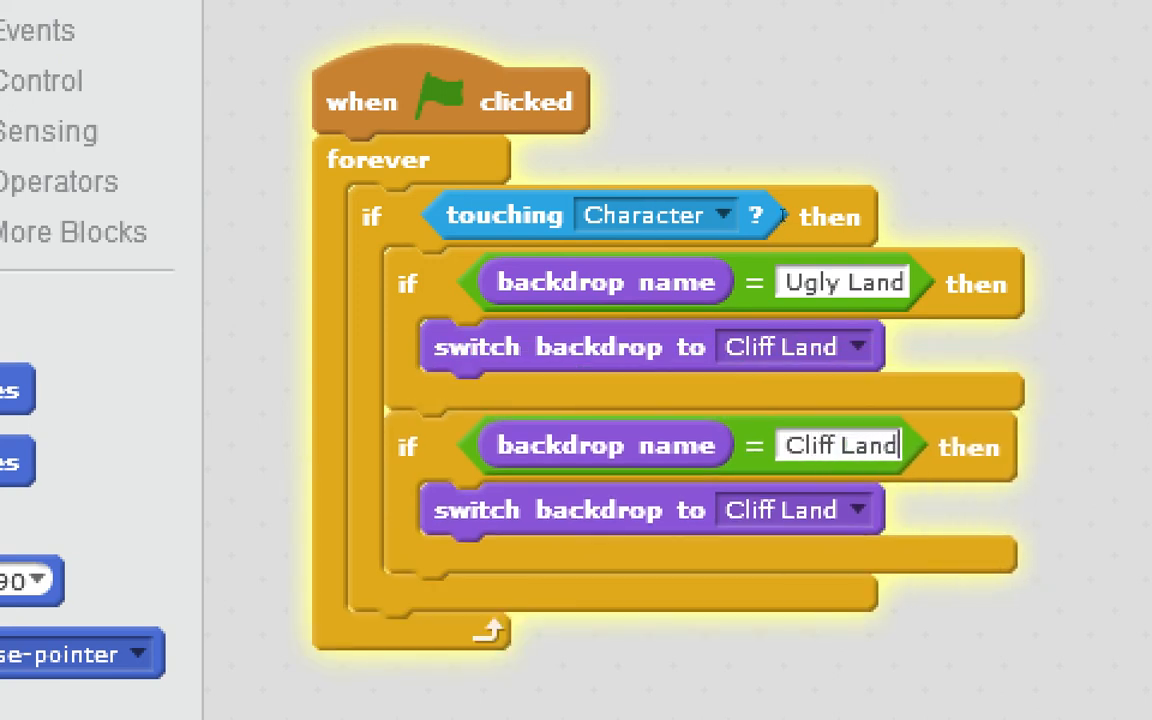
left_click(790, 510)
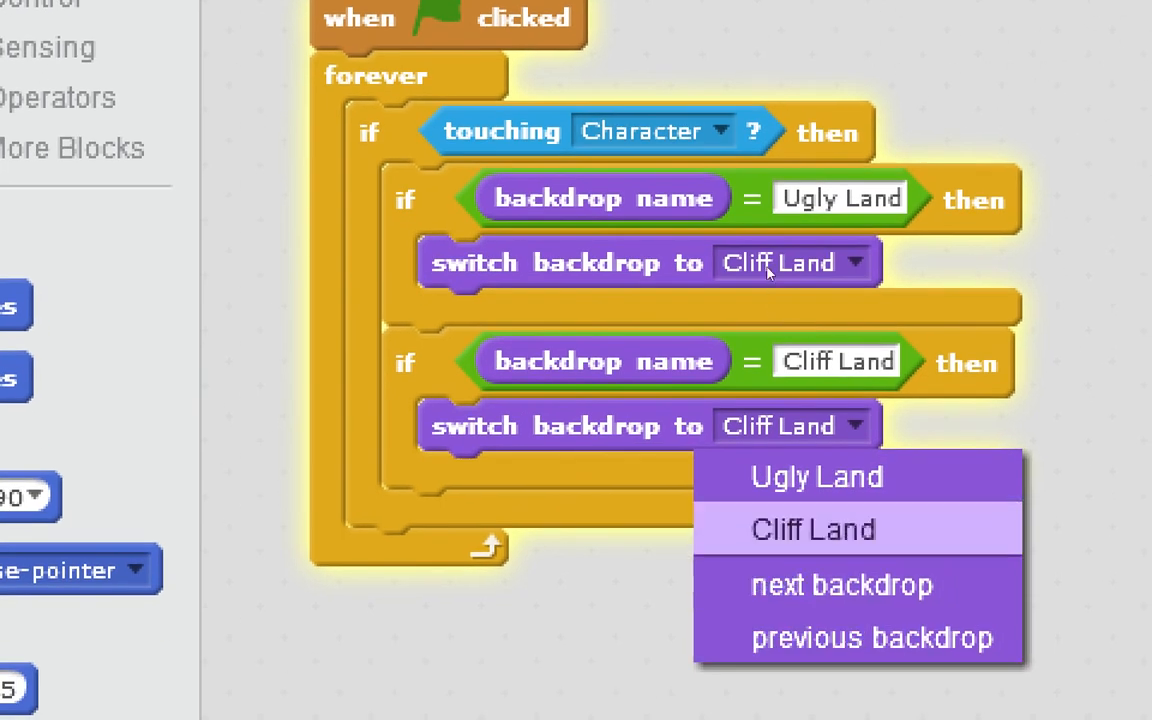
left_click(687, 304)
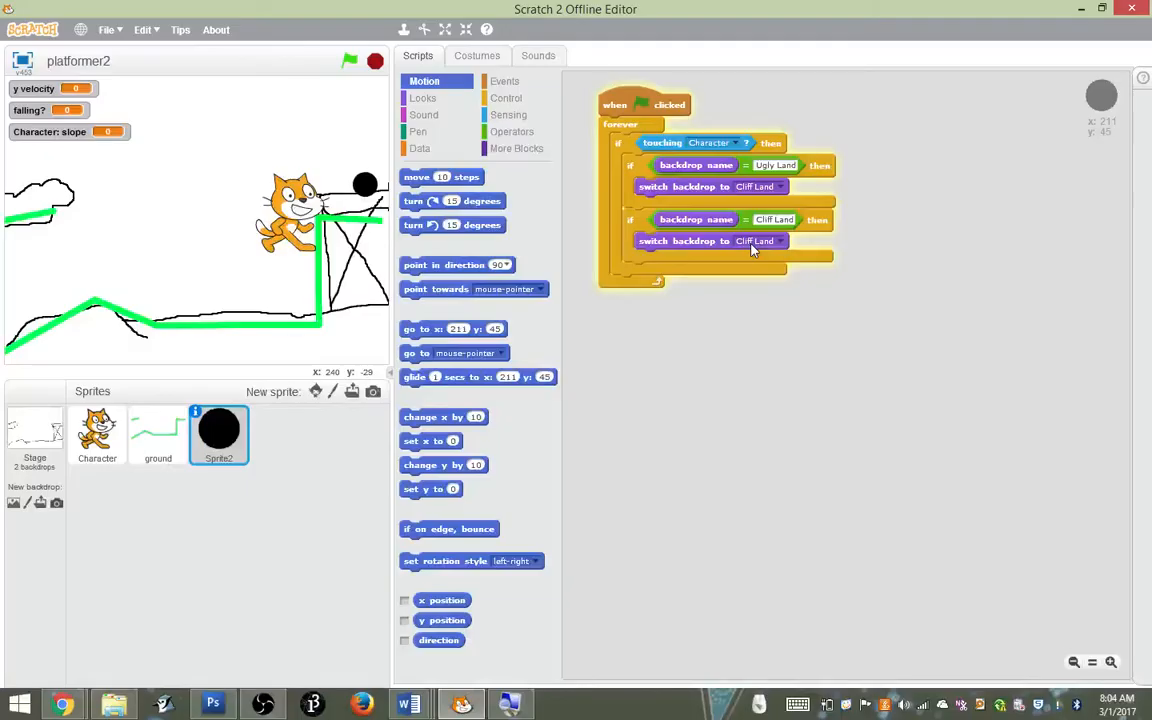
Review the cat's movement and repositioning scripts and the stage's starting backdrop script
left_click(97, 432)
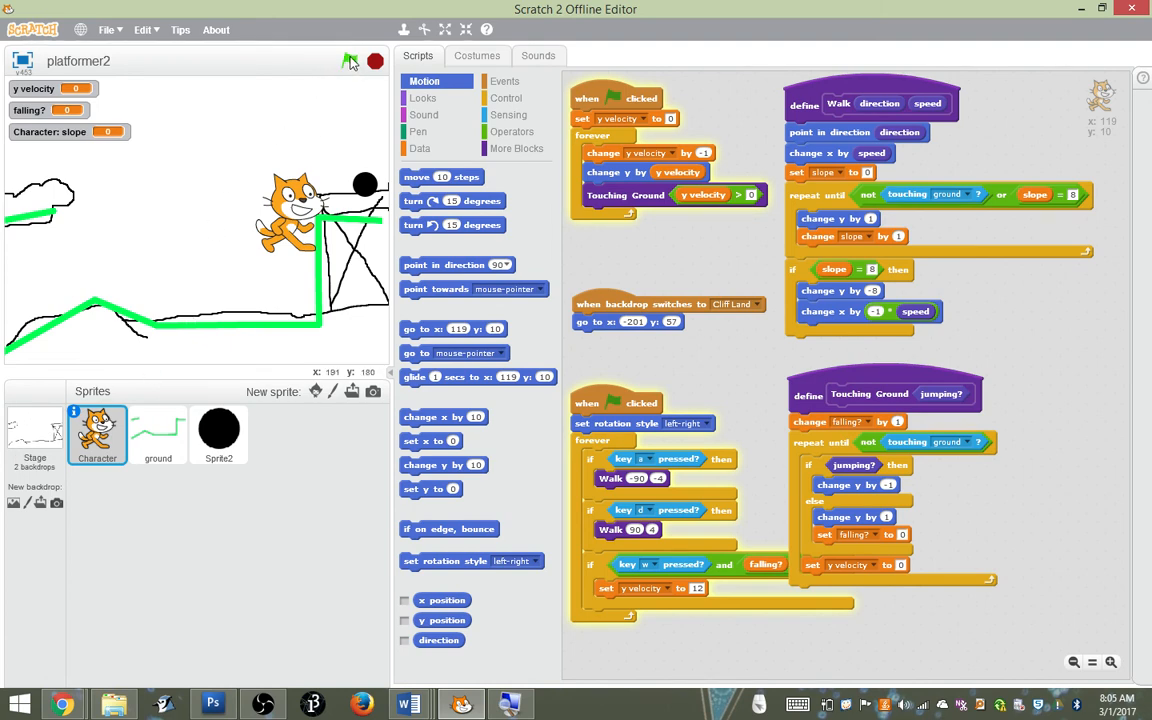
left_click(40, 430)
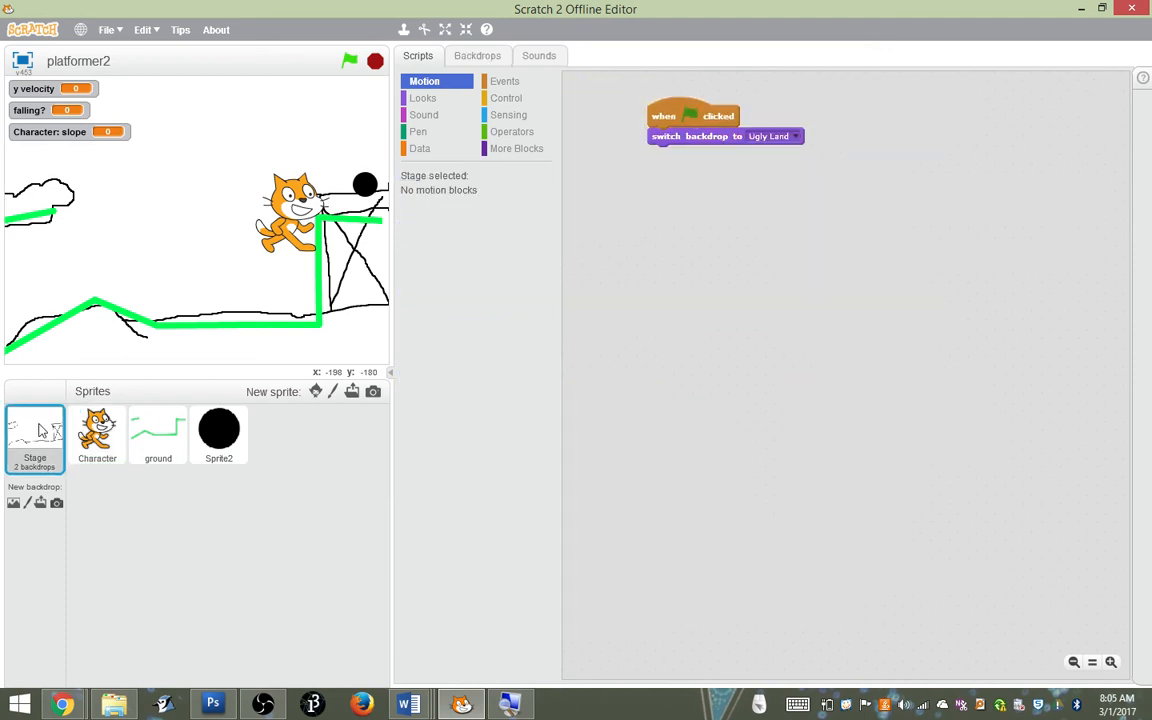
Set the ghost effect in the ground sprite's starting script to 100
left_click(153, 438)
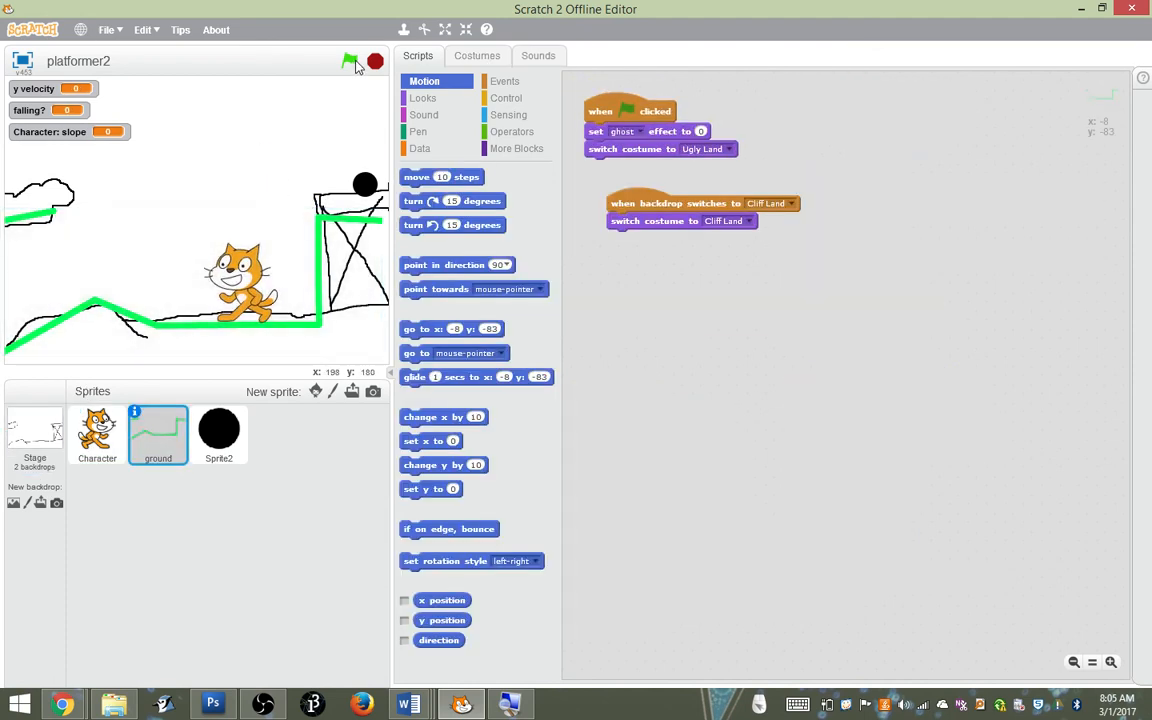
left_click(701, 132)
type("00")
key("BackSpace")
key("BackSpace")
type("100")
Run the project and take the cat across Ugly Land and up to the black circle to test the switch with hidden ground
left_click(349, 58)
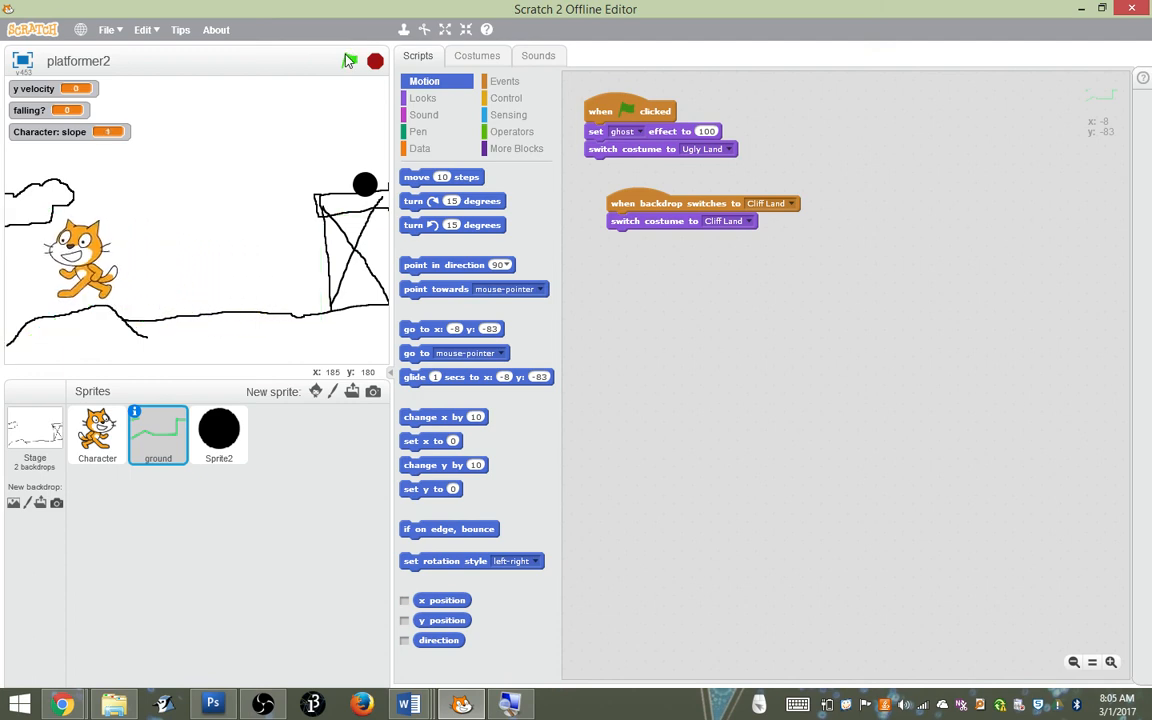
key("Right")
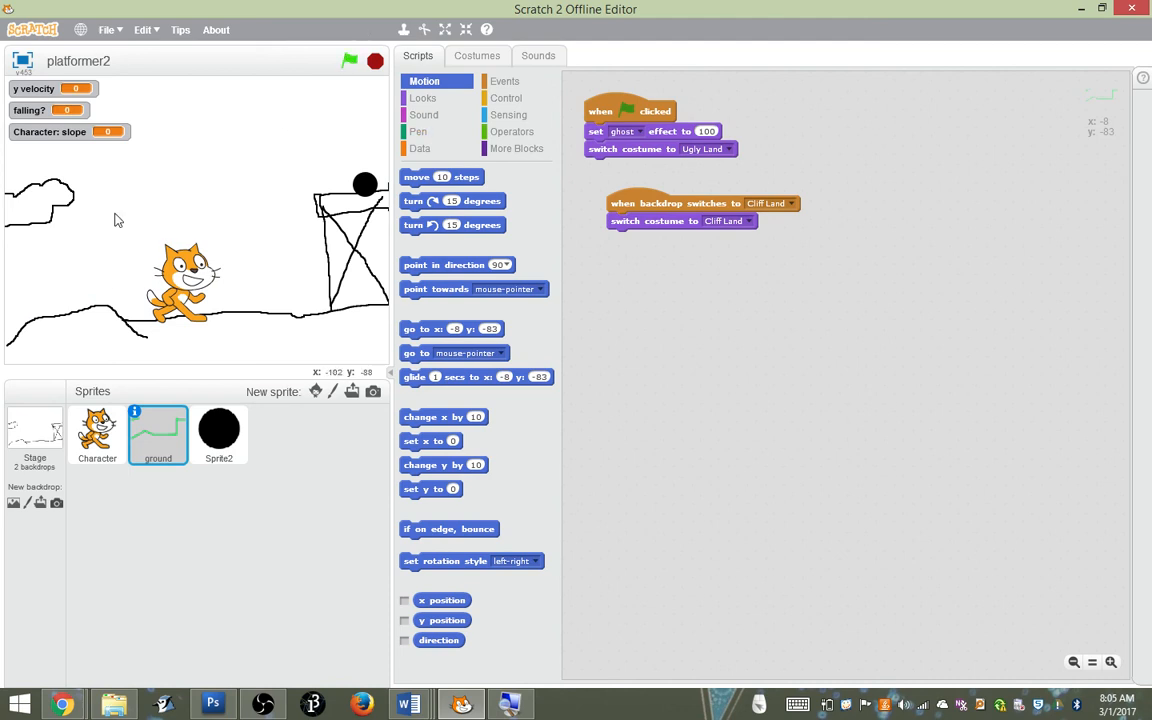
key("Right")
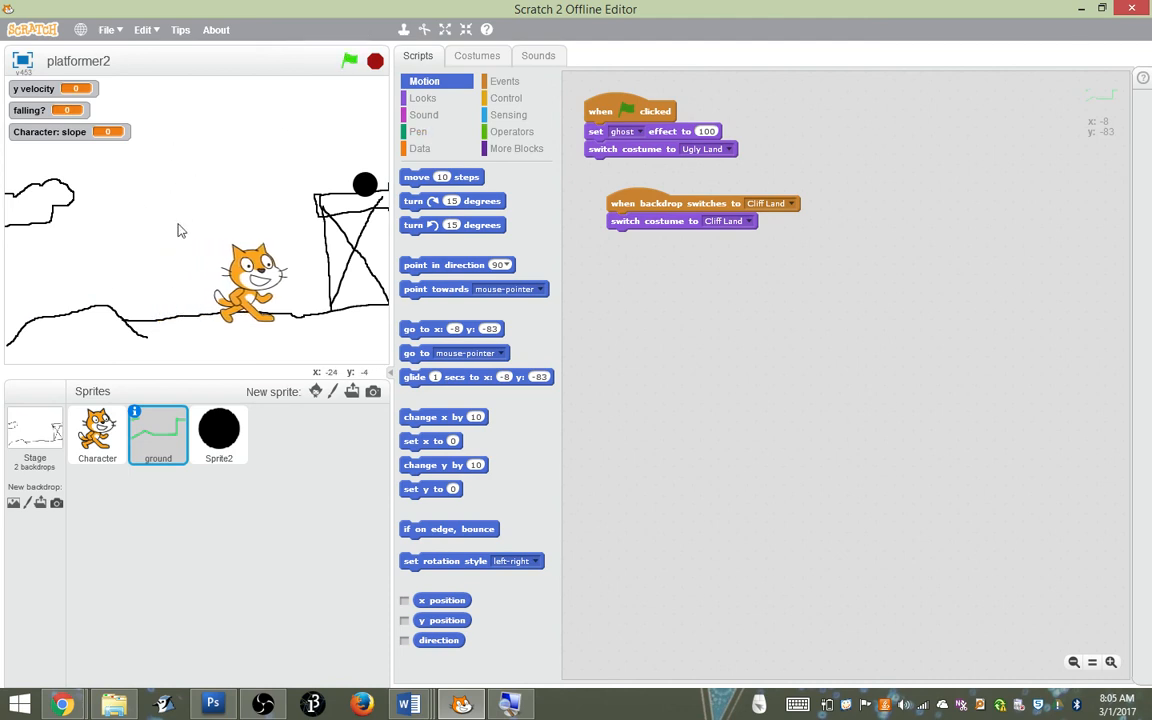
key("Right")
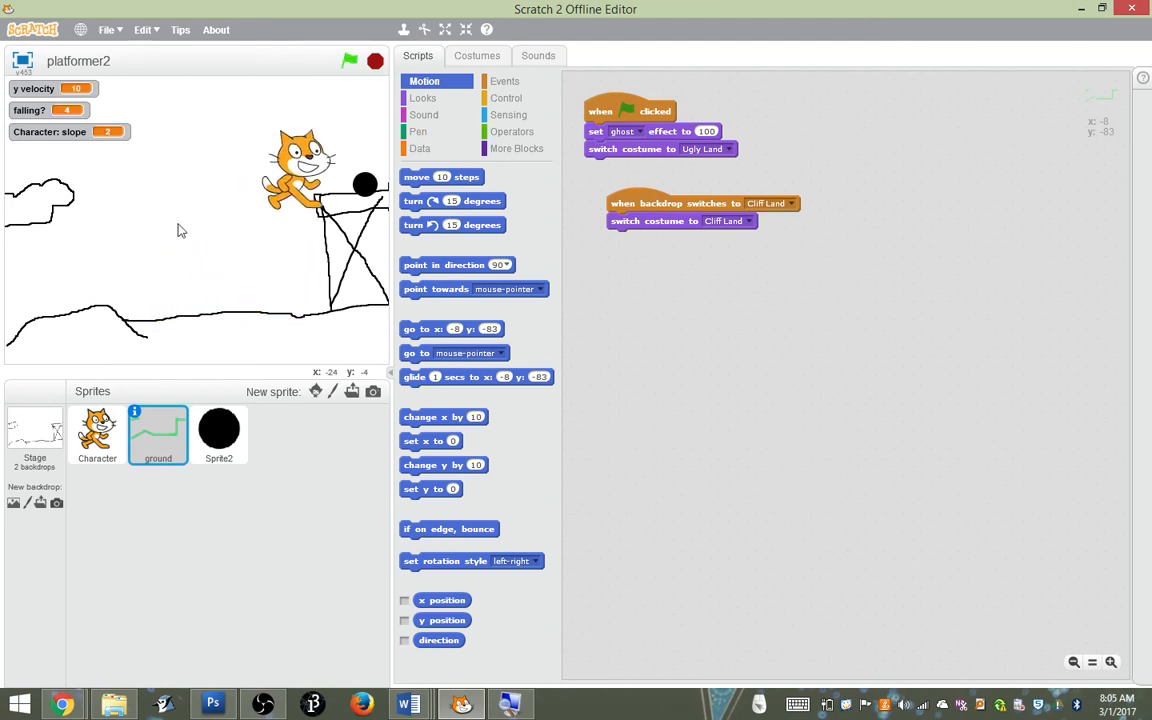
key("Right")
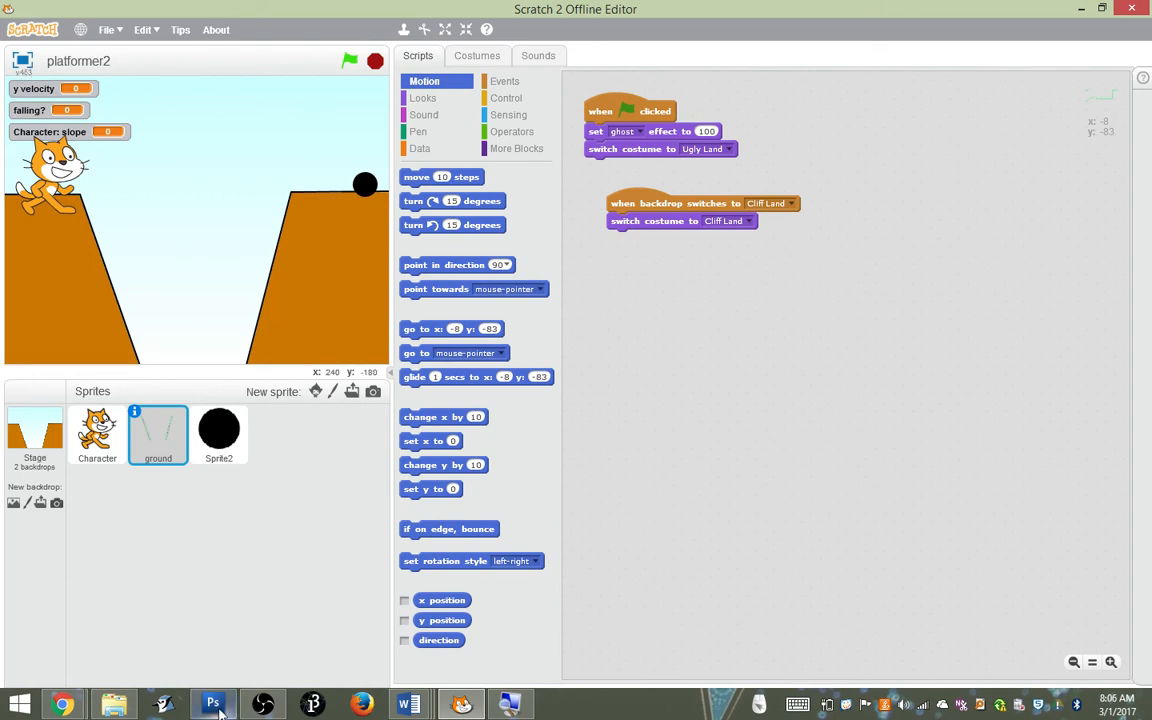
left_click(263, 704)
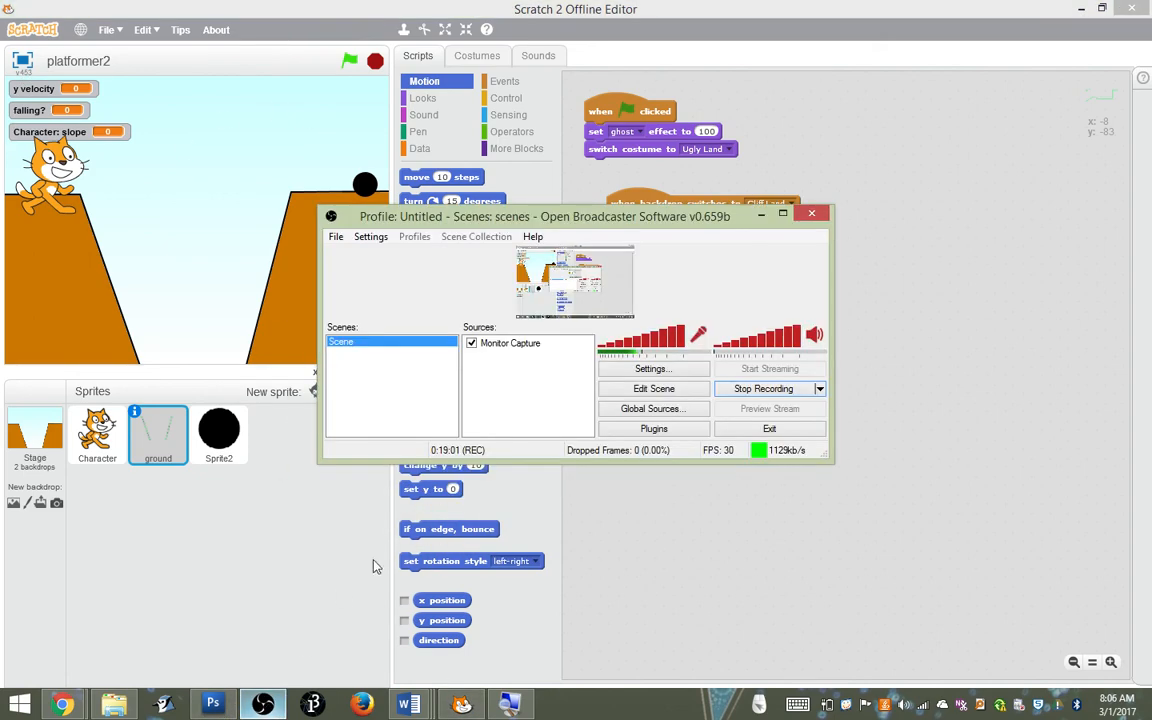